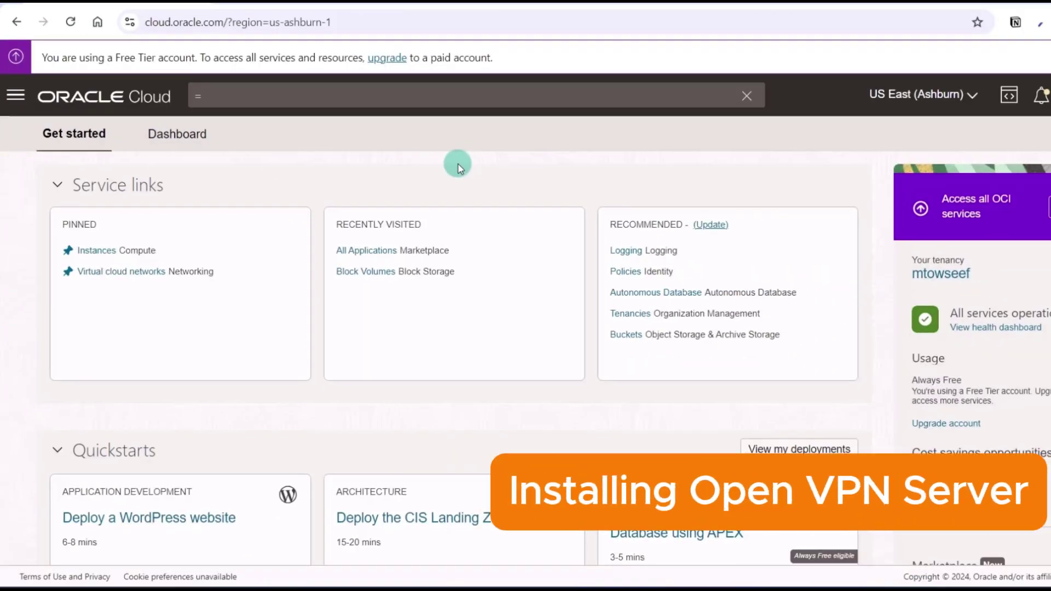
# - Go to Marketplace > All Applications through the navigation menu to see listings like NVIDIA AI Enterprise
pyautogui.scroll(-7, 359, 129)
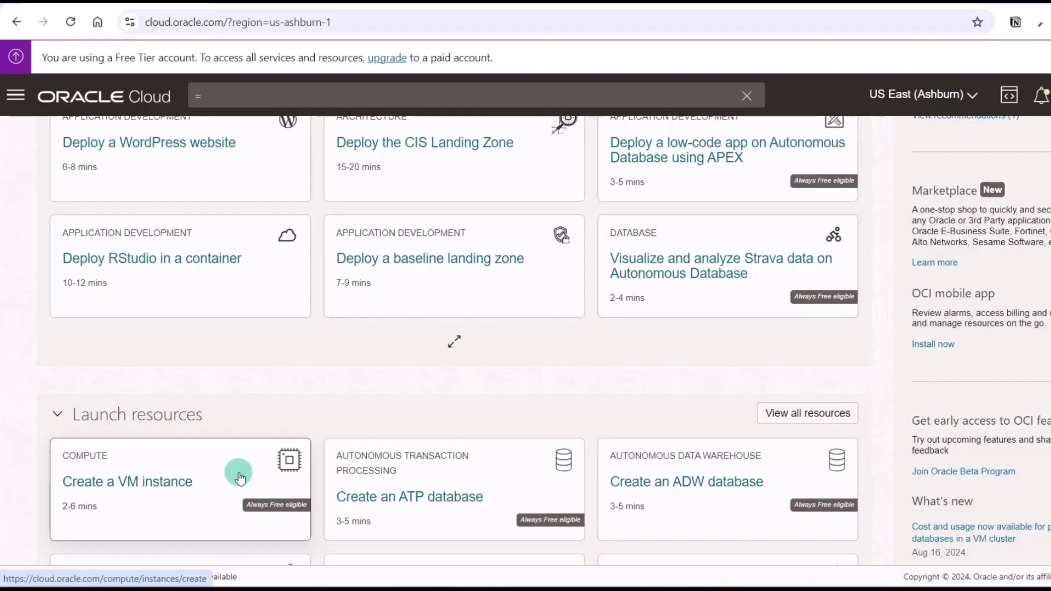
pyautogui.scroll(7, 255, 460)
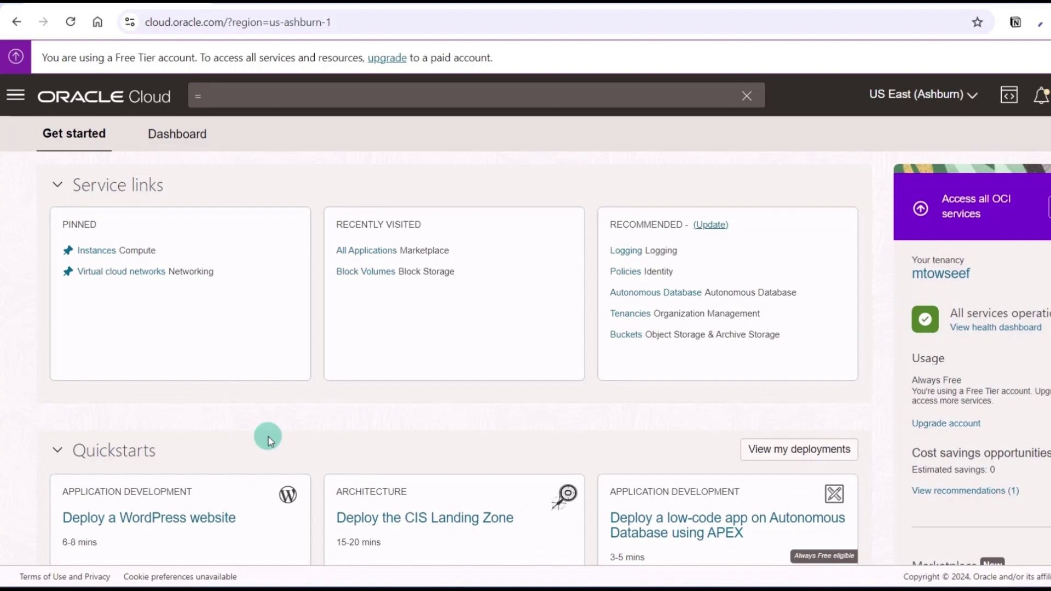
pyautogui.click(18, 99)
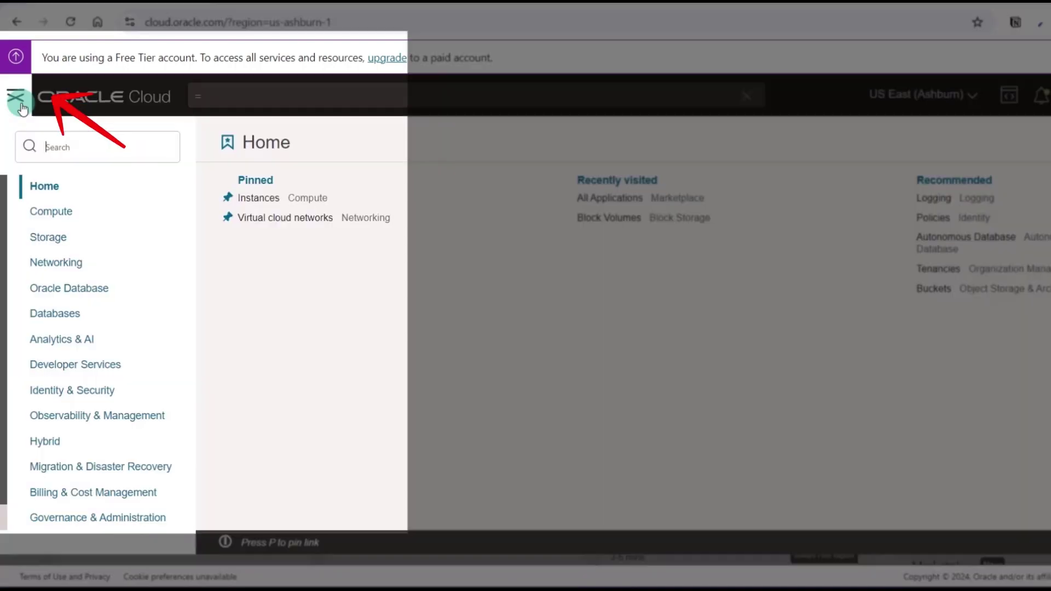
pyautogui.scroll(-1, 76, 340)
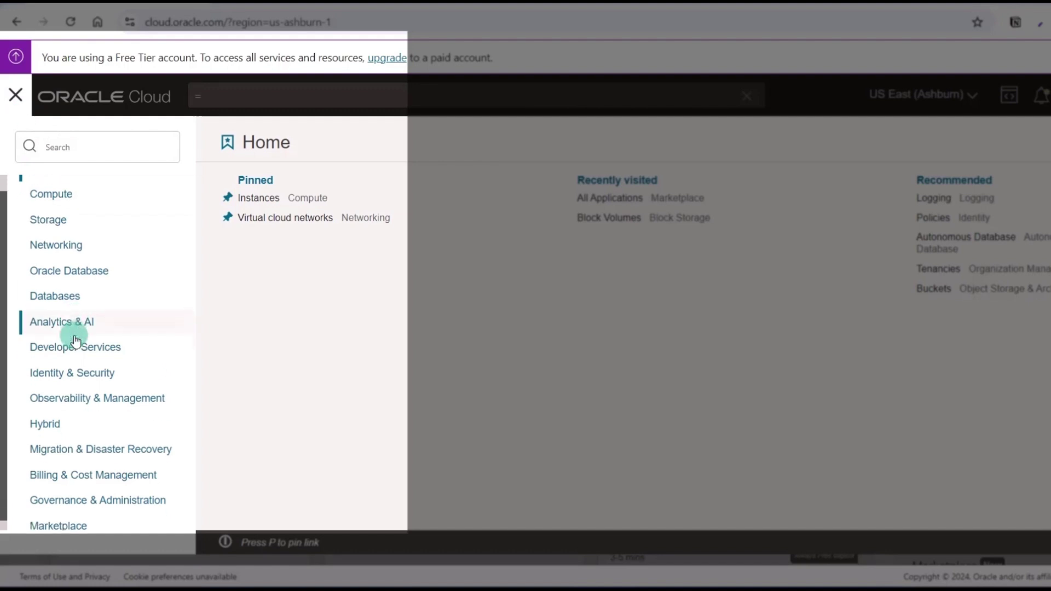
pyautogui.click(60, 519)
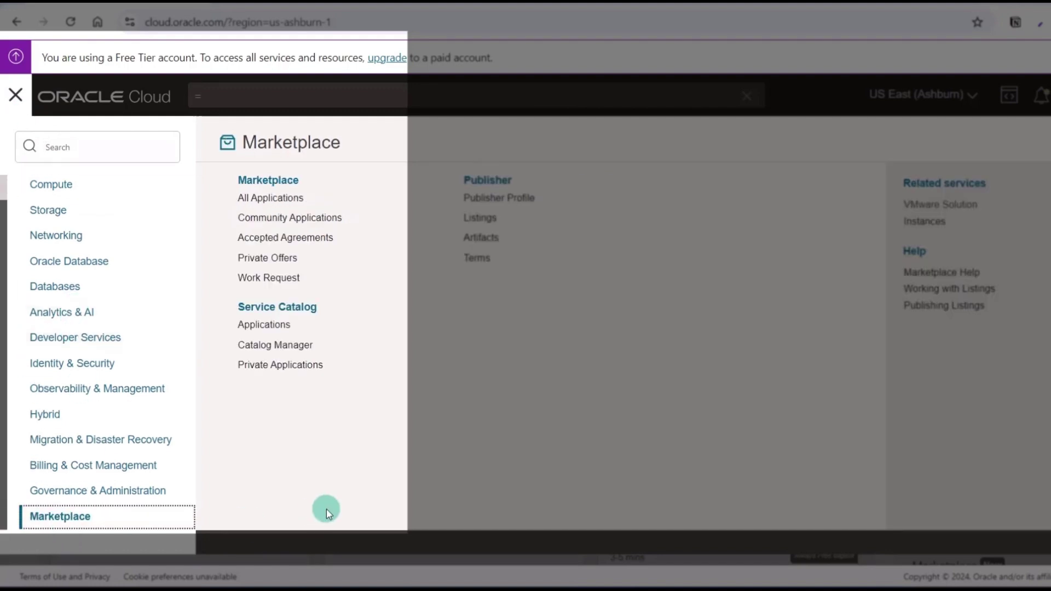
pyautogui.click(268, 201)
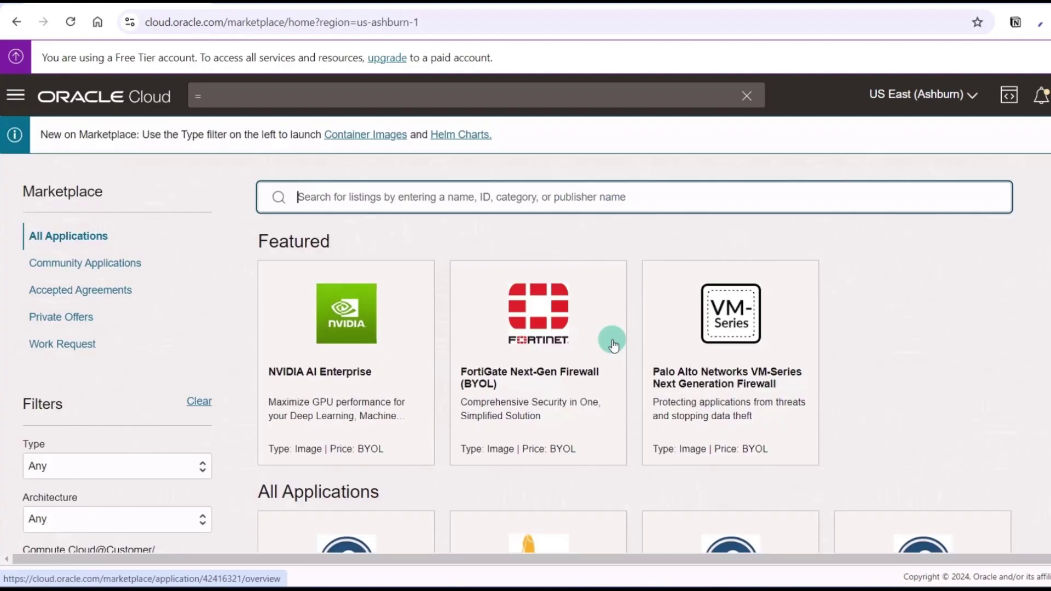
pyautogui.scroll(-2, 613, 344)
pyautogui.scroll(2, 613, 344)
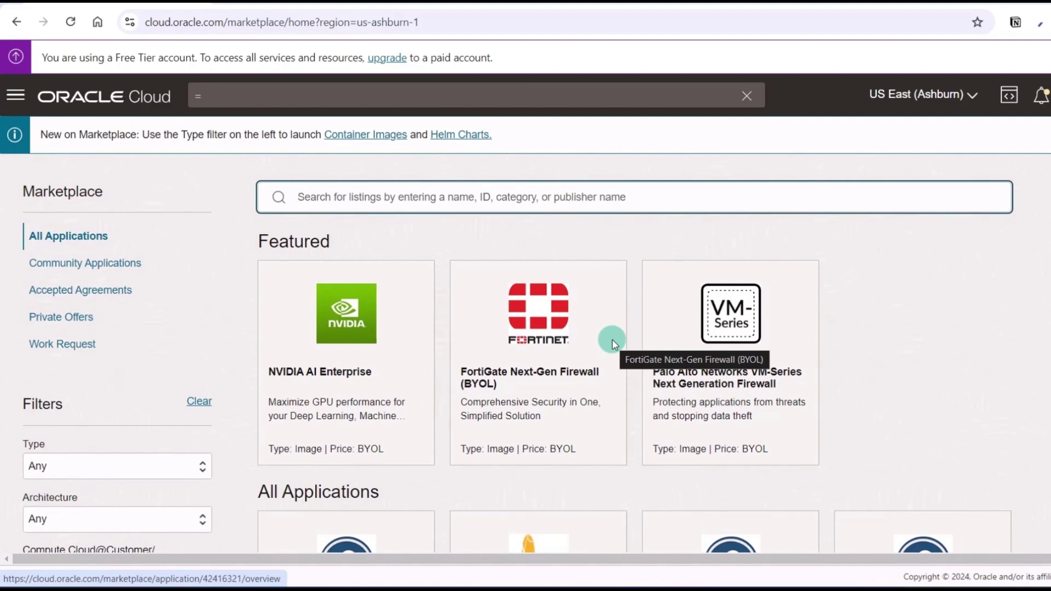
# - Search Marketplace for OpenVPN and open the OpenVPN Access Server BYOL listing, noting its two free connections
pyautogui.write('c')
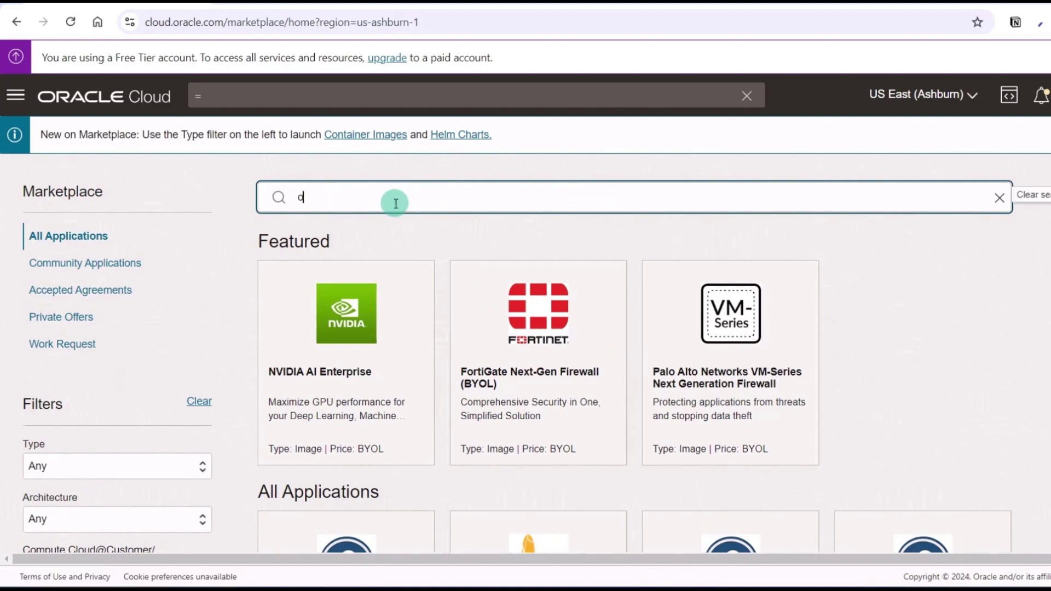
pyautogui.write('penv')
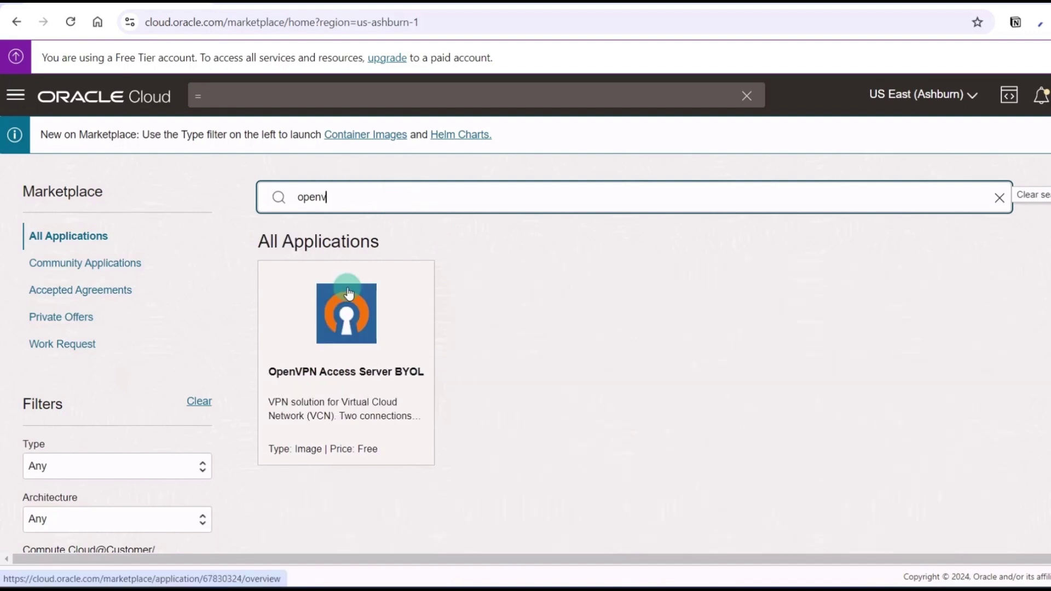
pyautogui.click(365, 343)
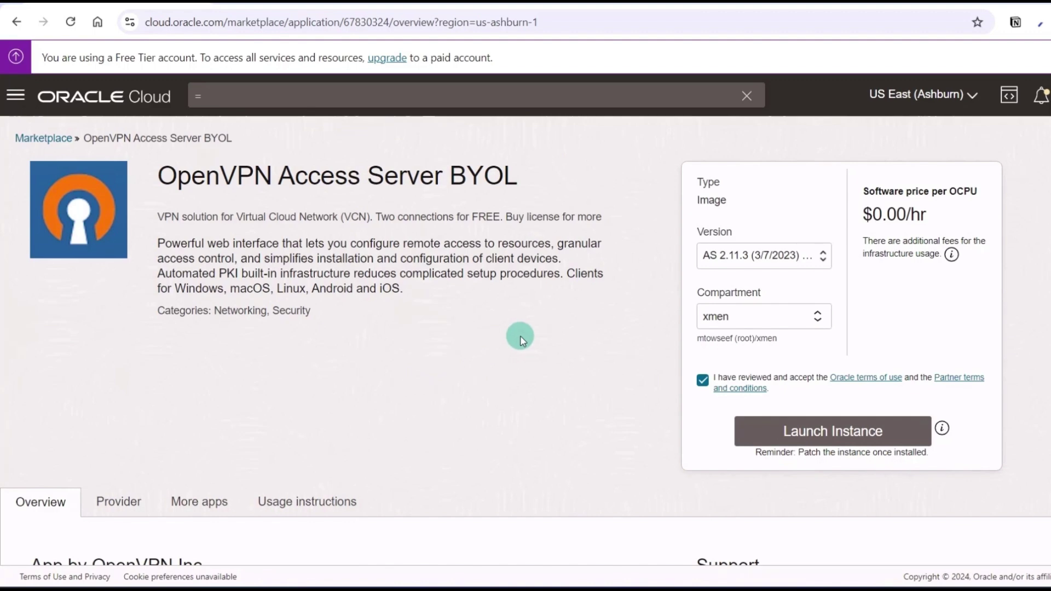
pyautogui.moveTo(375, 217); pyautogui.dragTo(627, 193)
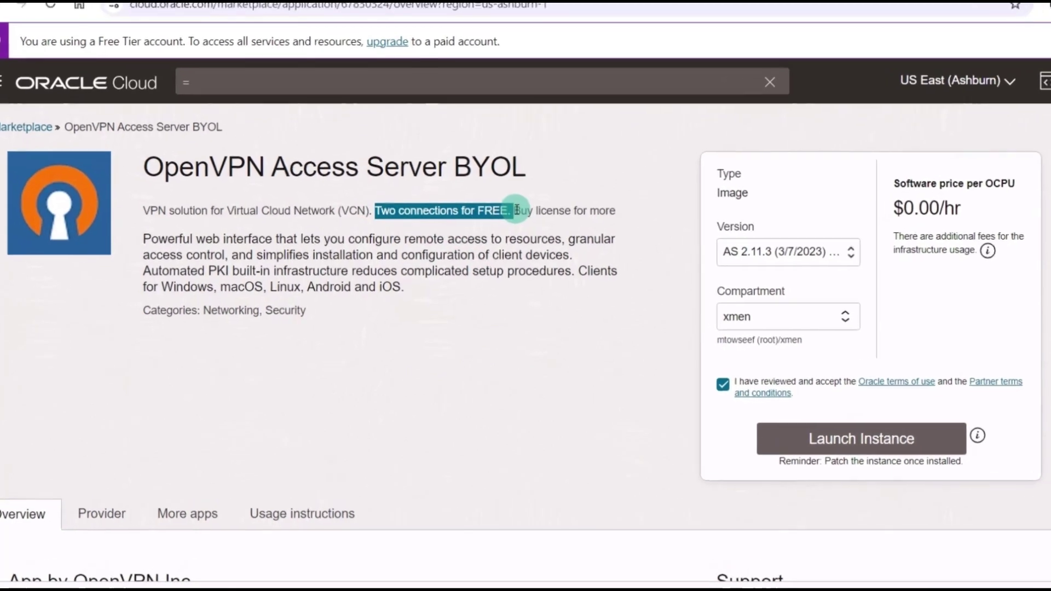
pyautogui.click(517, 210)
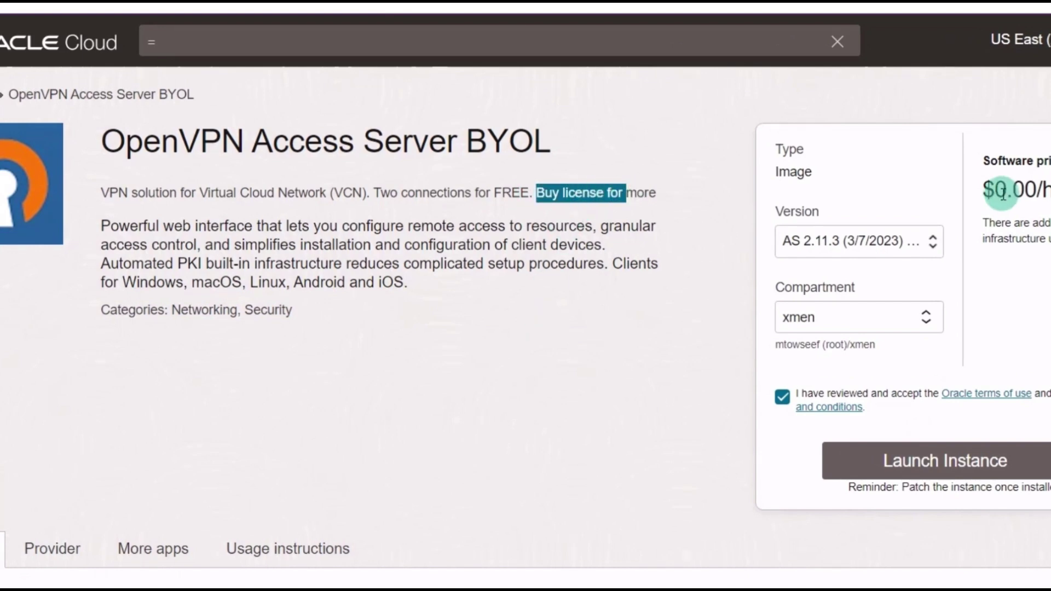
# - Confirm the $0.00/h software price and launch an instance from the listing
pyautogui.moveTo(994, 189); pyautogui.dragTo(1049, 190)
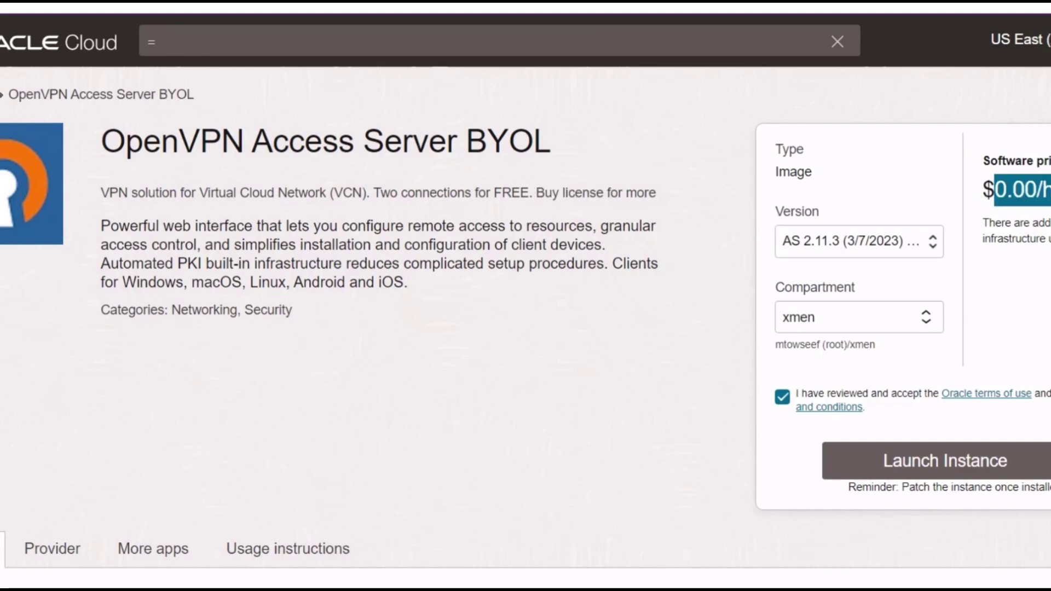
pyautogui.scroll(-5, 619, 223)
pyautogui.scroll(5, 622, 300)
pyautogui.click(960, 460)
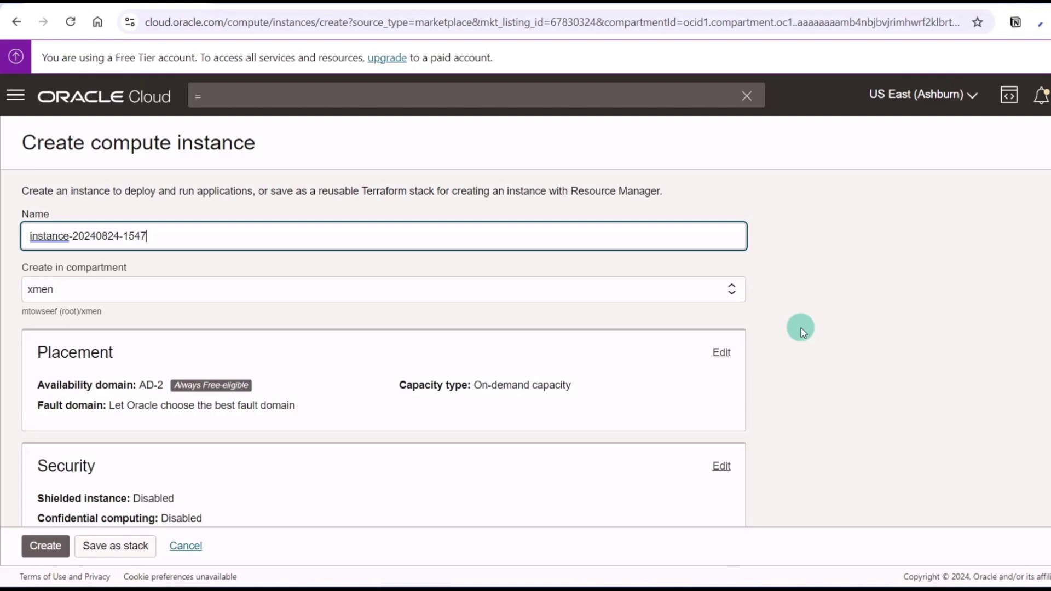
# - Review the image and the free-eligible shape's OCPU and memory details
pyautogui.scroll(-1, 801, 328)
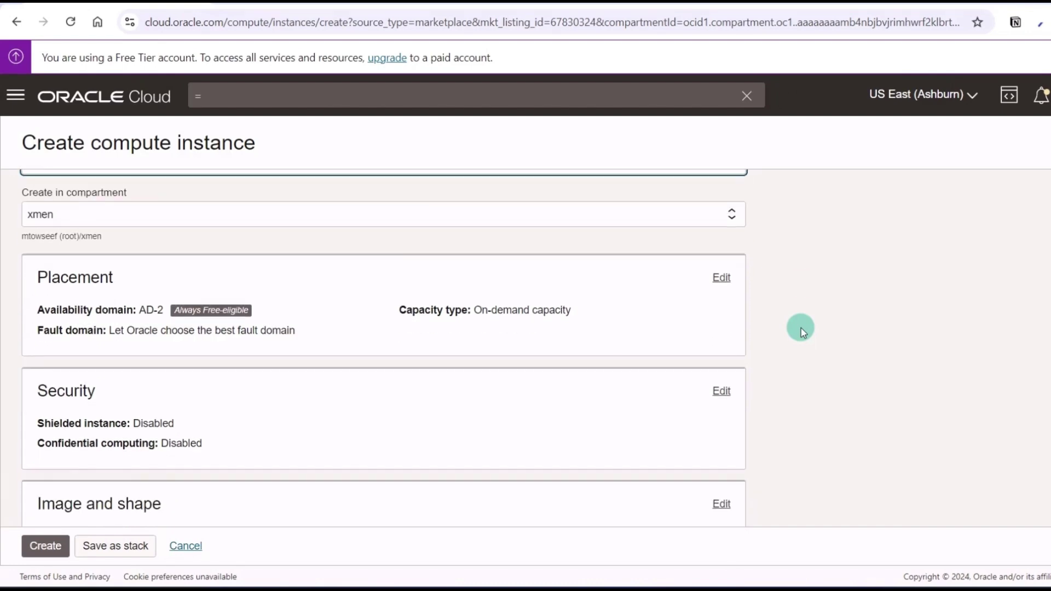
pyautogui.scroll(1, 802, 332)
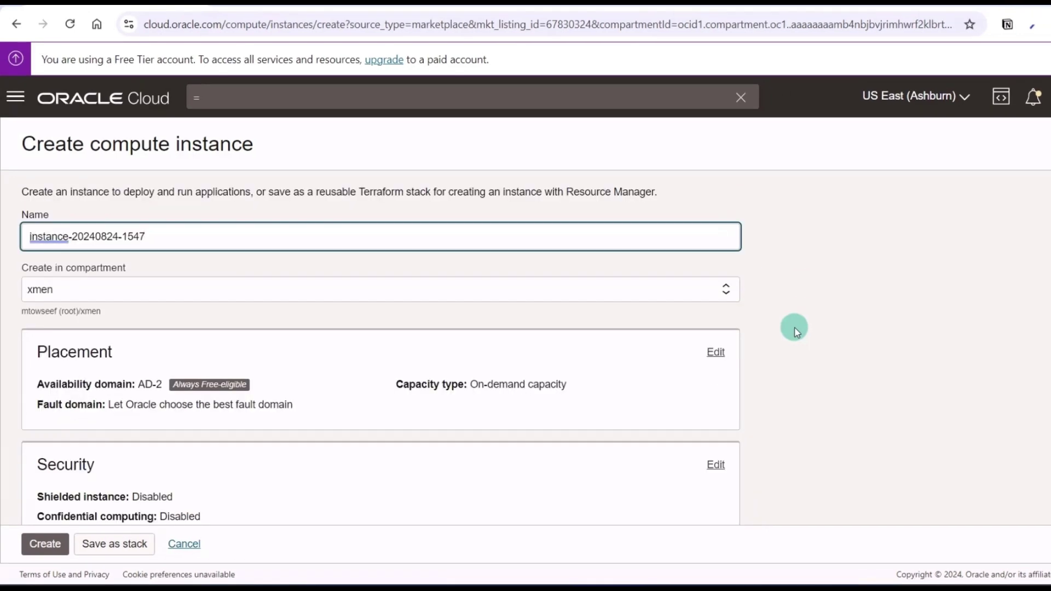
pyautogui.scroll(-3, 794, 332)
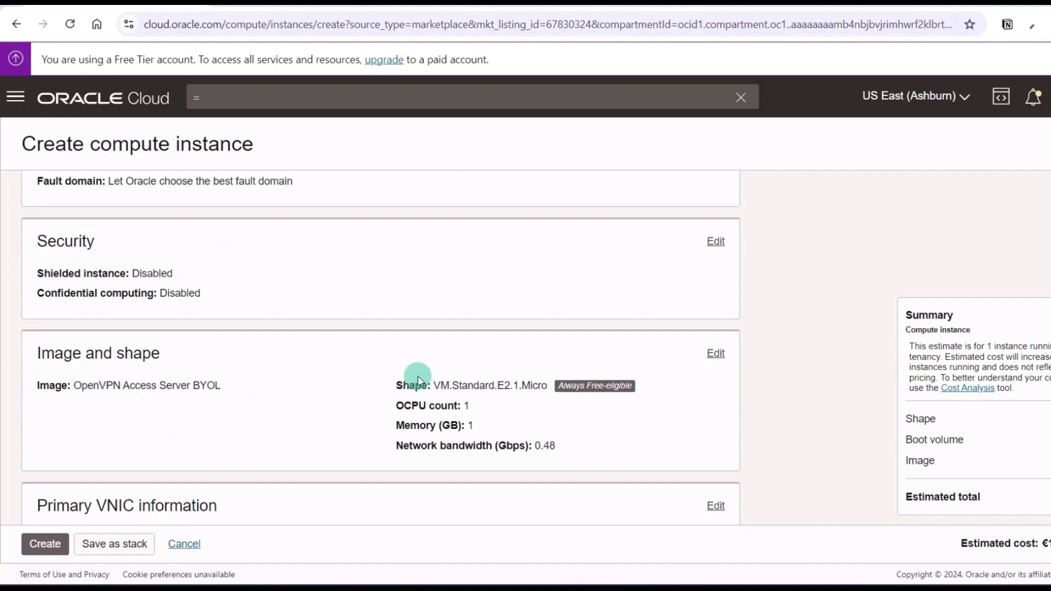
pyautogui.moveTo(416, 384); pyautogui.dragTo(577, 439)
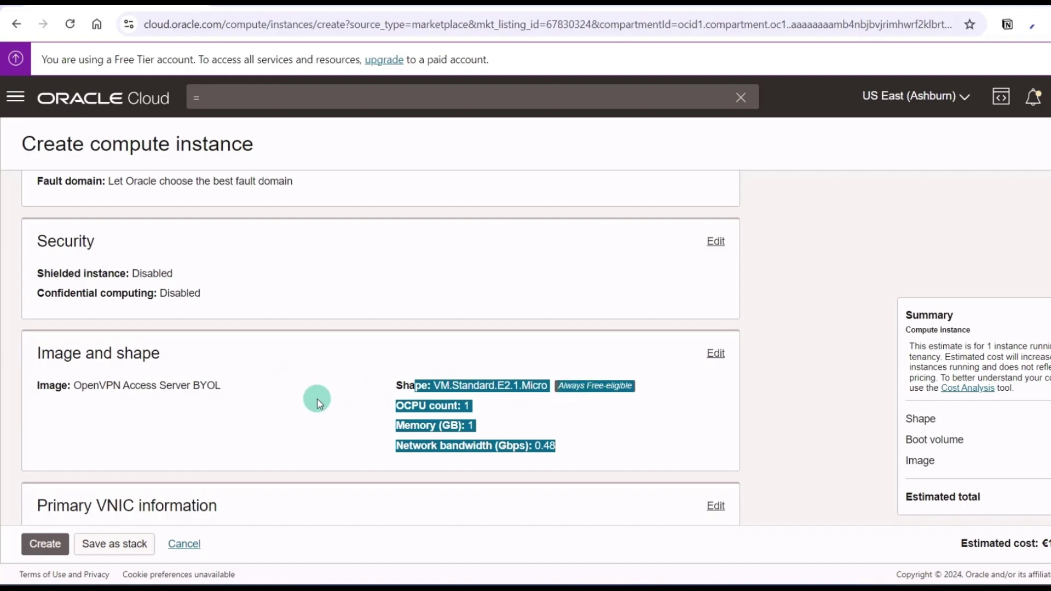
pyautogui.scroll(3, 317, 399)
pyautogui.scroll(2, 315, 396)
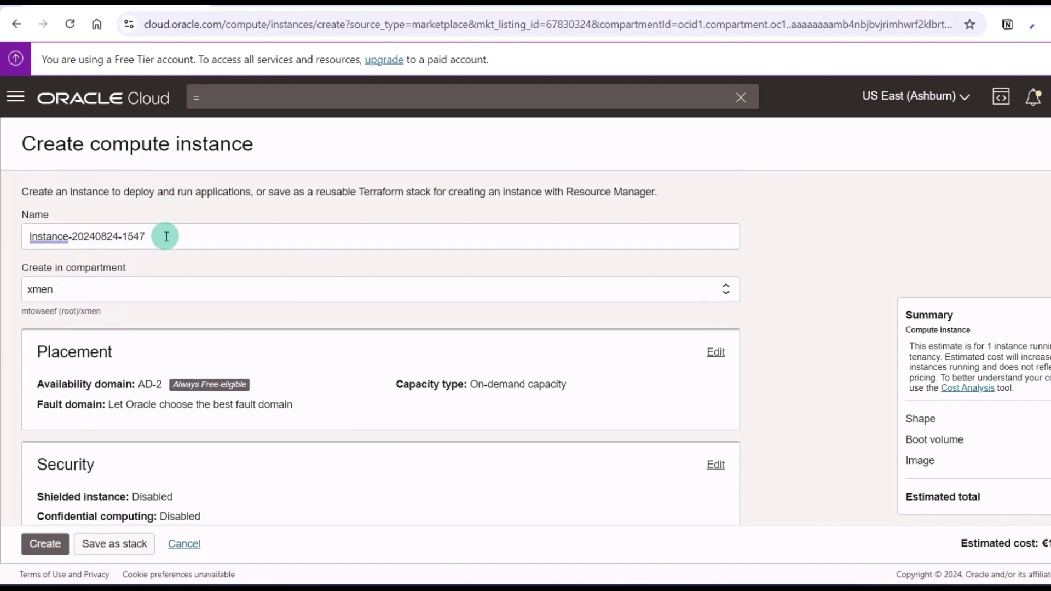
# - Replace the default instance name with magneto-US
pyautogui.moveTo(167, 237); pyautogui.dragTo(3, 237)
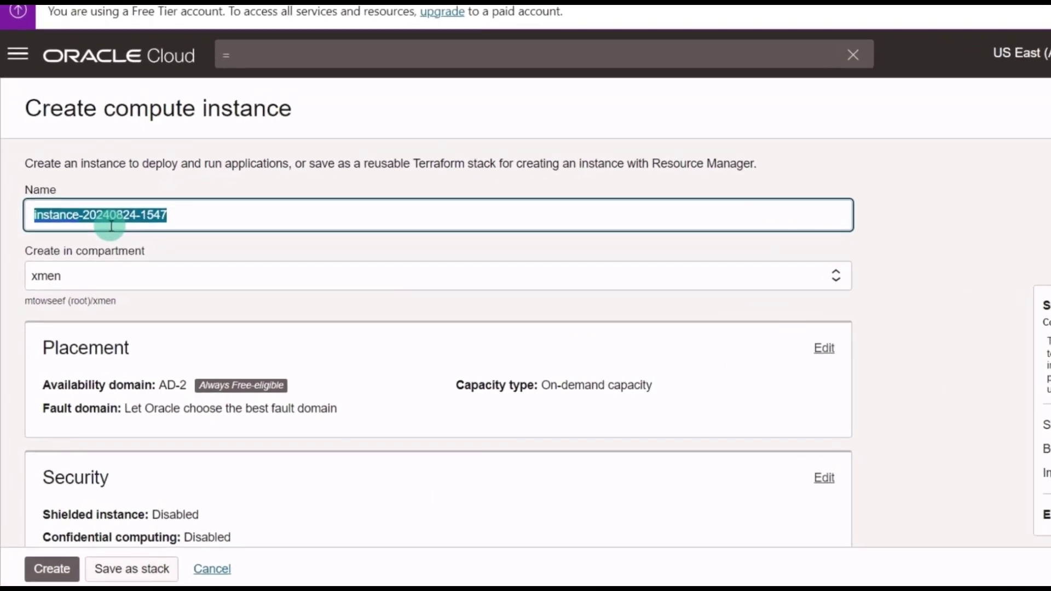
pyautogui.press('BackSpace')
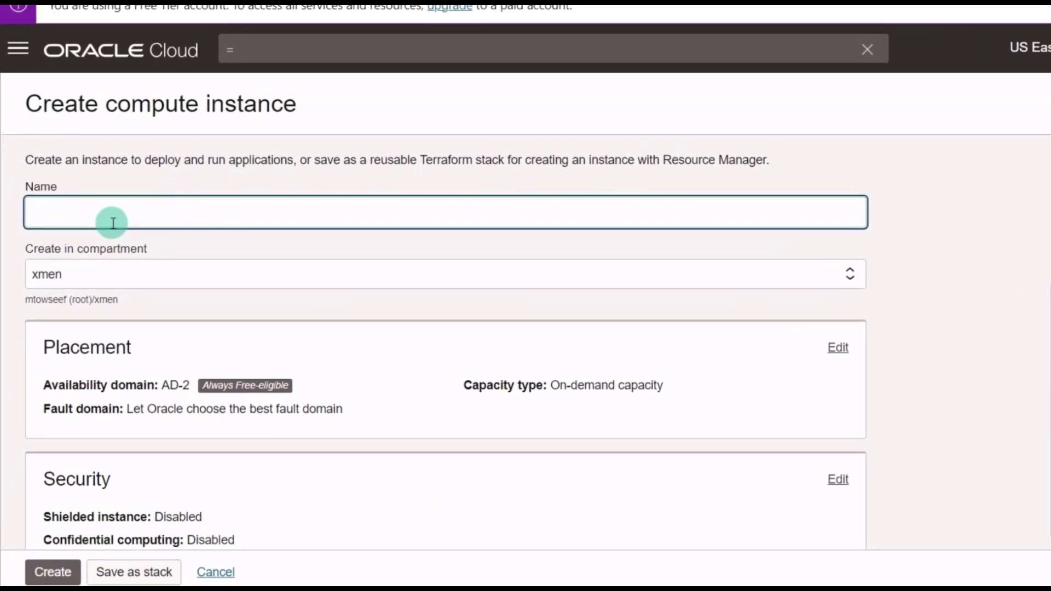
pyautogui.write('magneto-US')
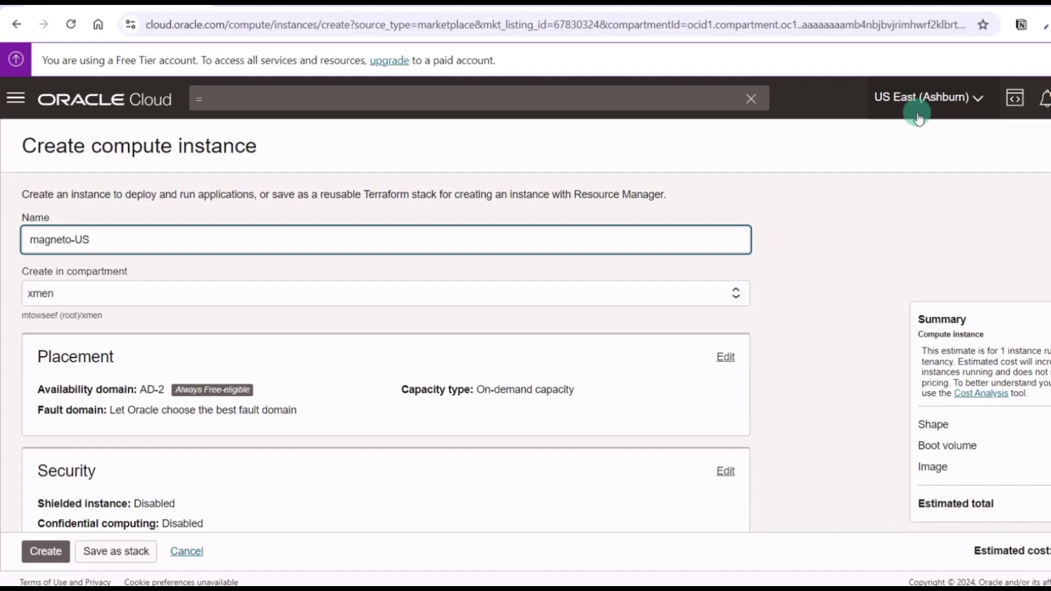
# - Download the generated SSH key files, then switch the SSH key option to Paste public keys
pyautogui.scroll(-4, 892, 246)
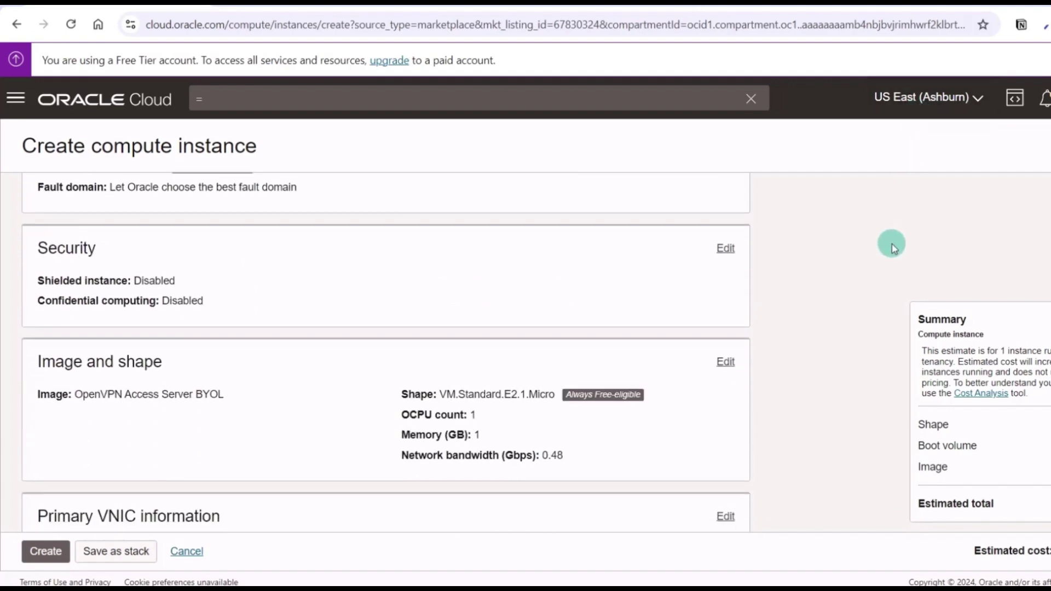
pyautogui.scroll(-6, 892, 247)
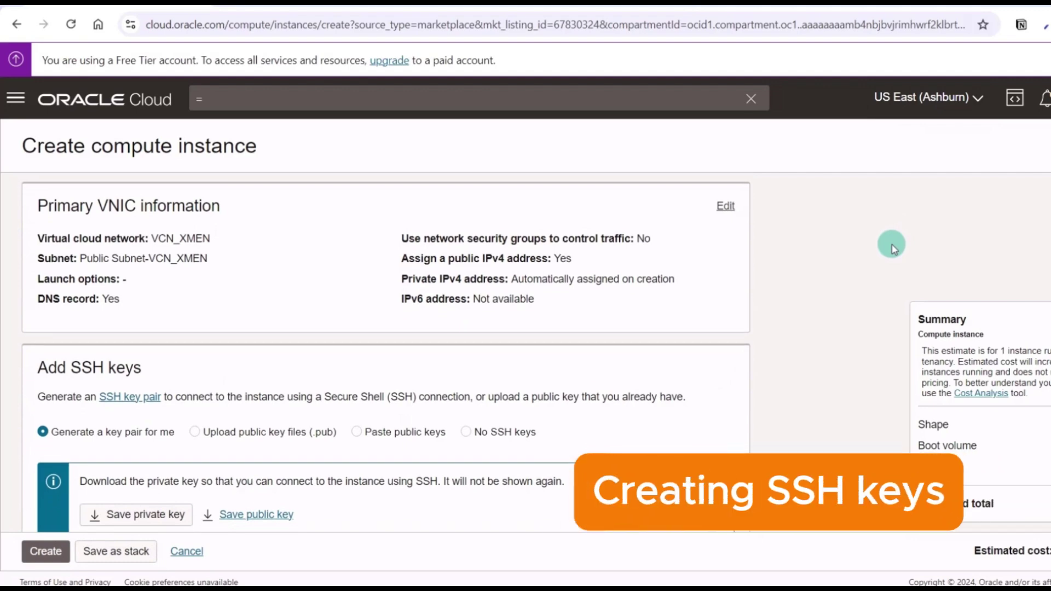
pyautogui.scroll(-3, 891, 247)
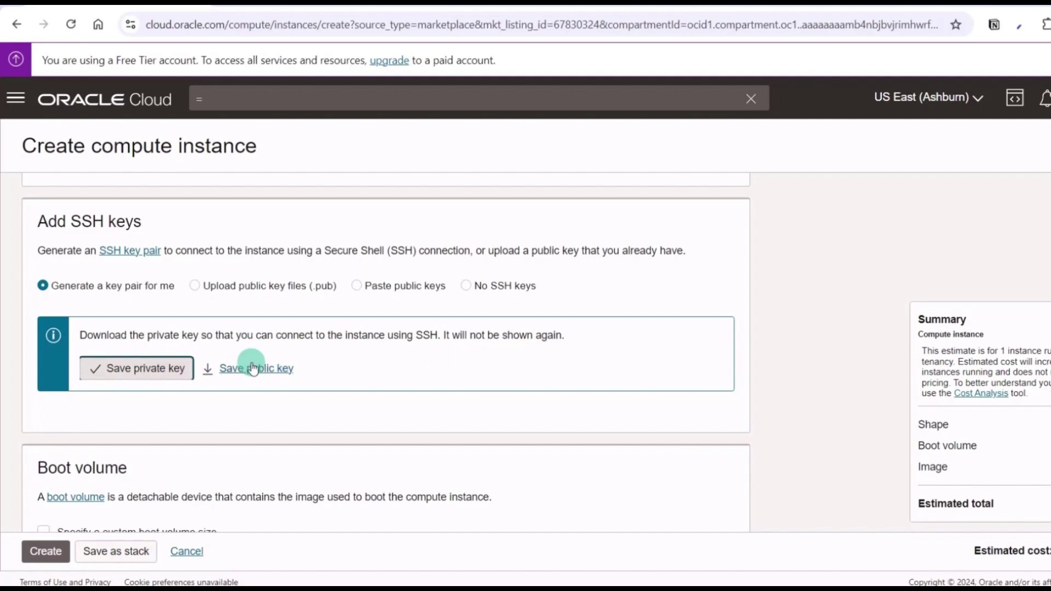
pyautogui.click(252, 367)
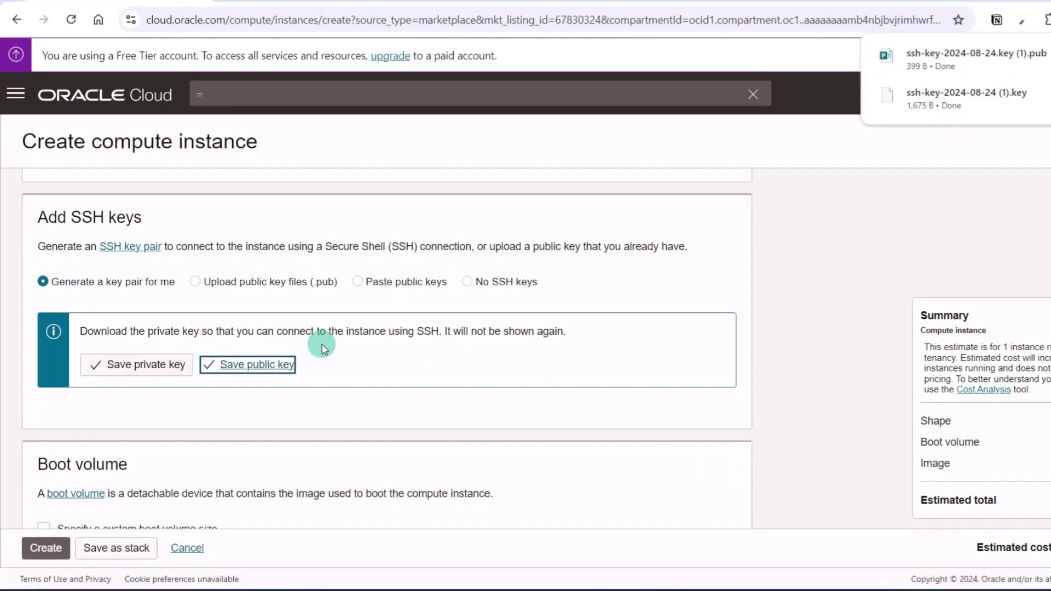
pyautogui.click(358, 282)
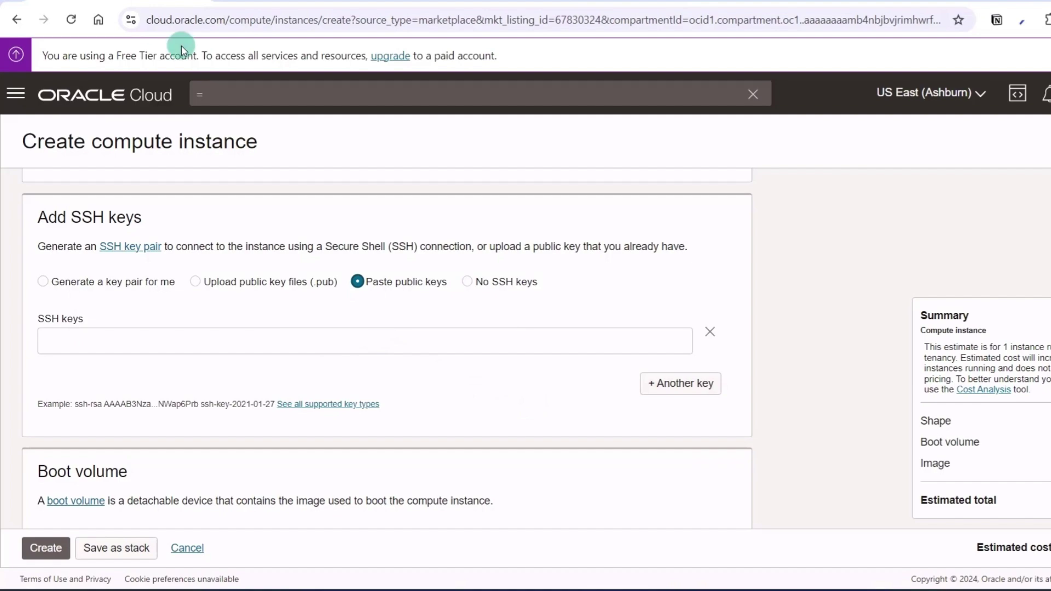
# - Find putty.org's Download PuTTY page with a web search, then bring up the Start menu's PuTTY apps
pyautogui.click(591, 2)
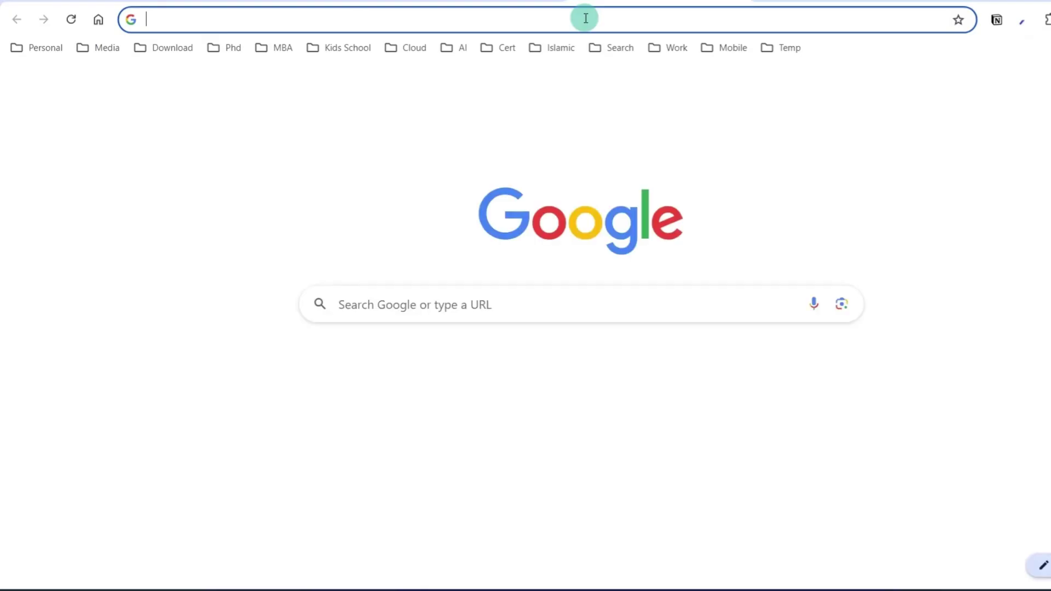
pyautogui.write('put')
pyautogui.press('Return')
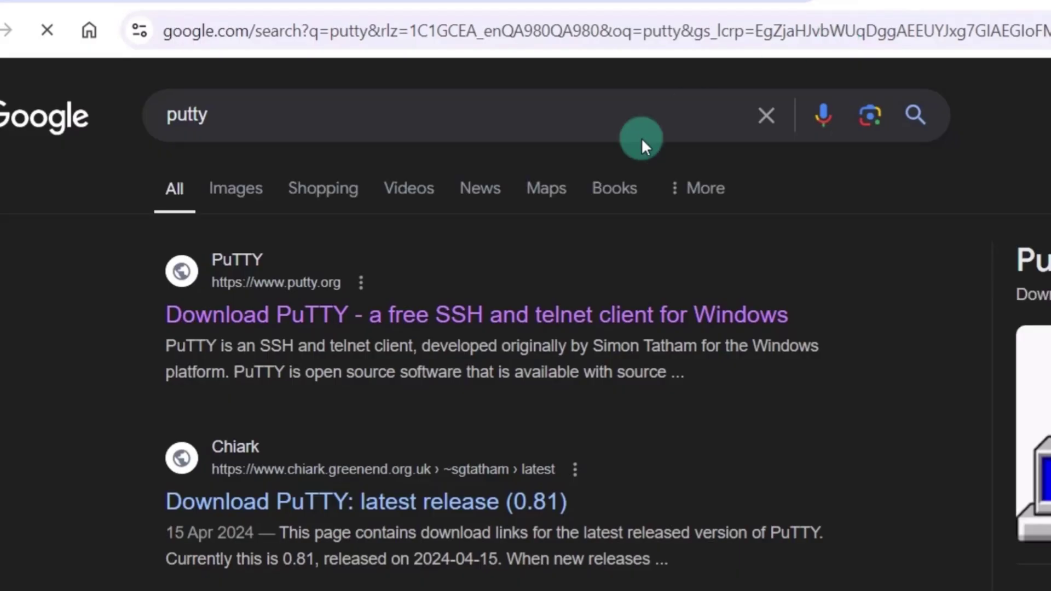
pyautogui.click(479, 309)
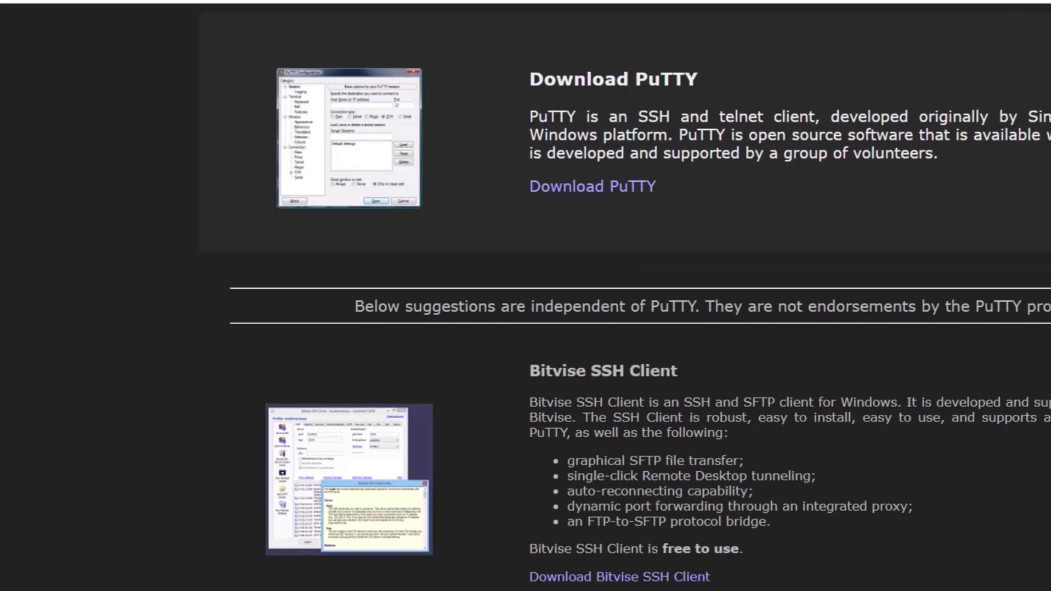
pyautogui.press('super')
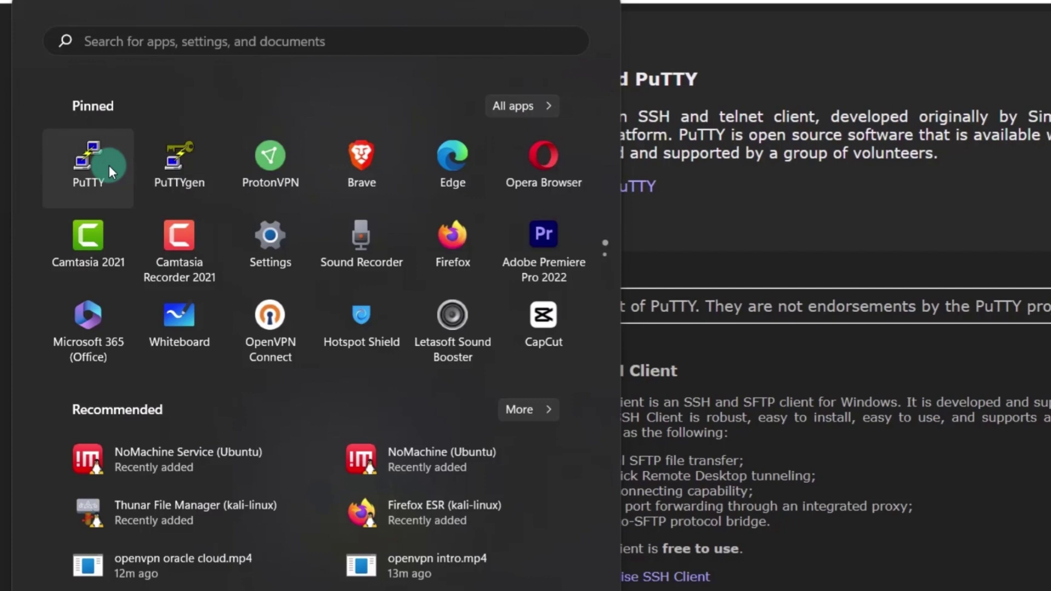
# - Generate a 2048-bit RSA key pair in PuTTYgen and save the public key to a file
pyautogui.click(177, 176)
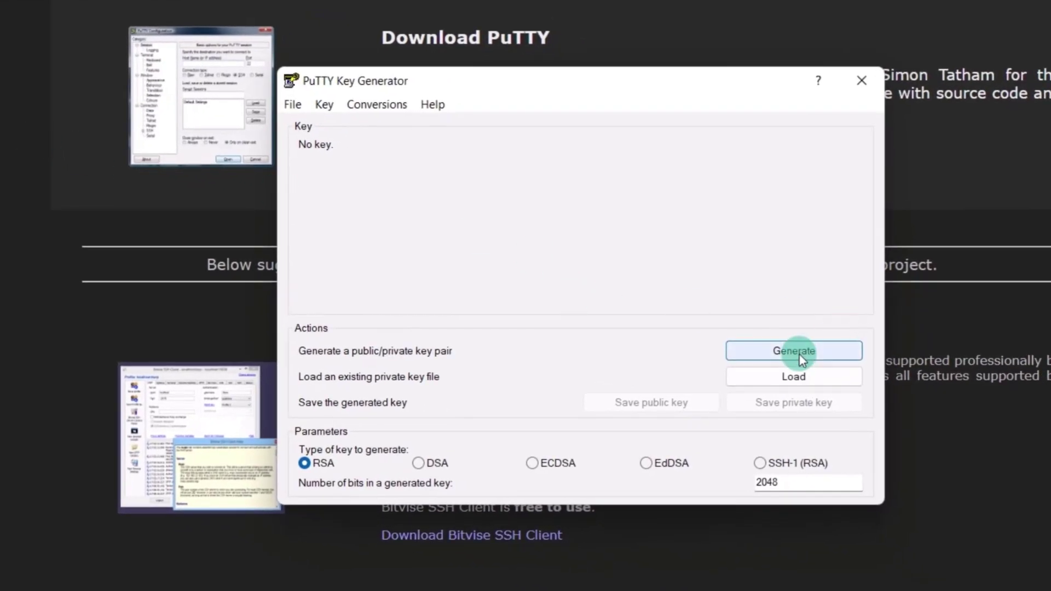
pyautogui.click(799, 353)
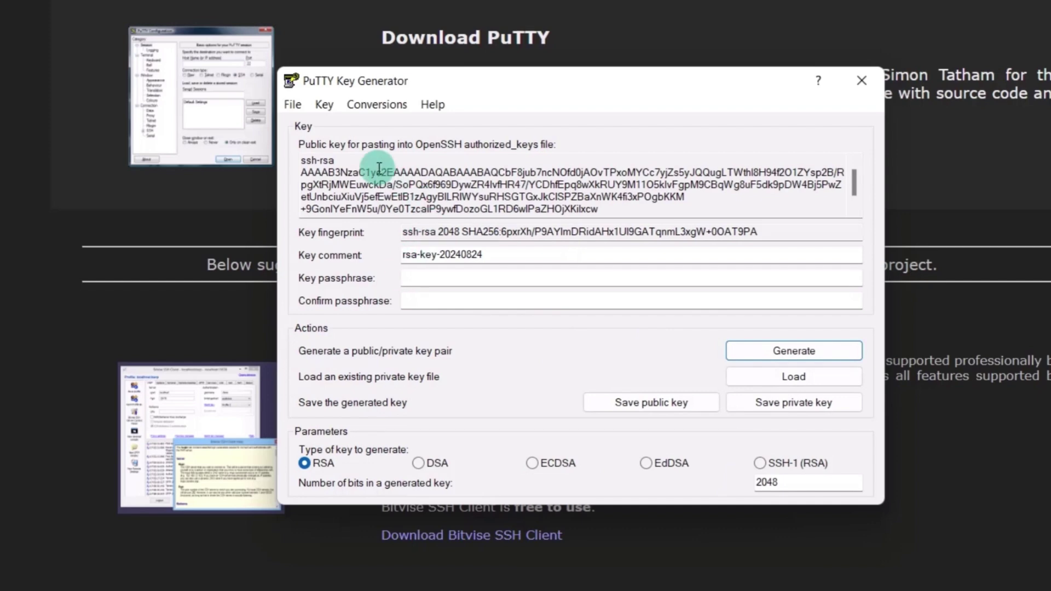
pyautogui.moveTo(306, 171); pyautogui.dragTo(641, 206)
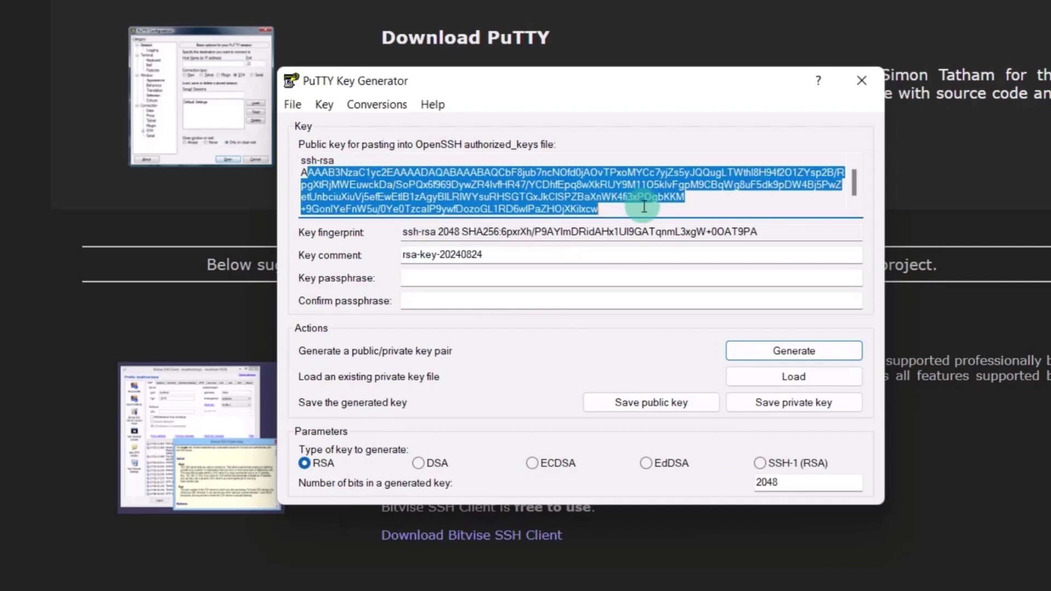
pyautogui.click(653, 405)
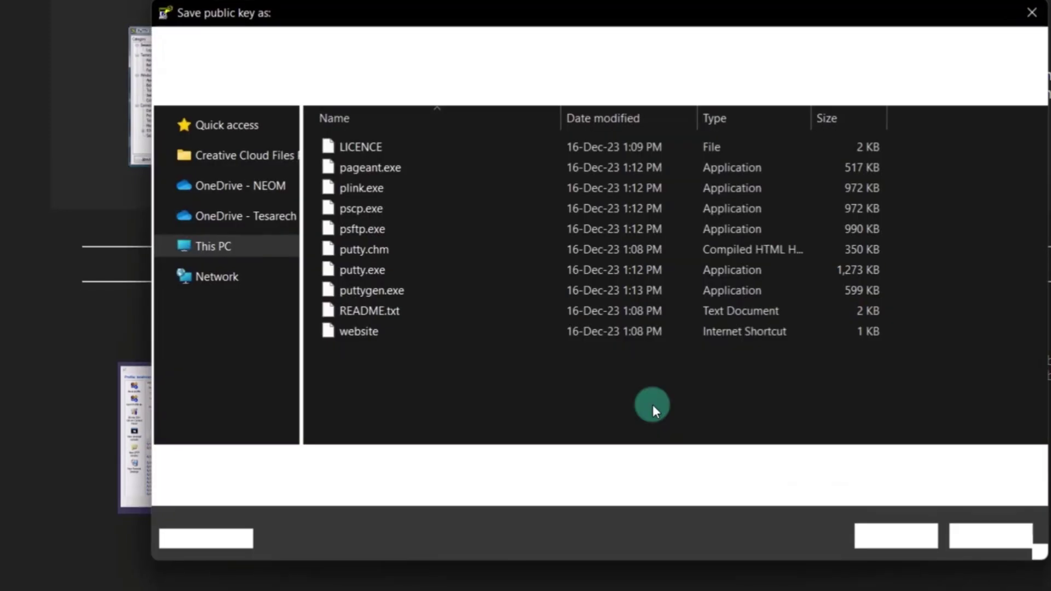
# - Protect the key with a confirmed passphrase and save the private key file
pyautogui.click(497, 281)
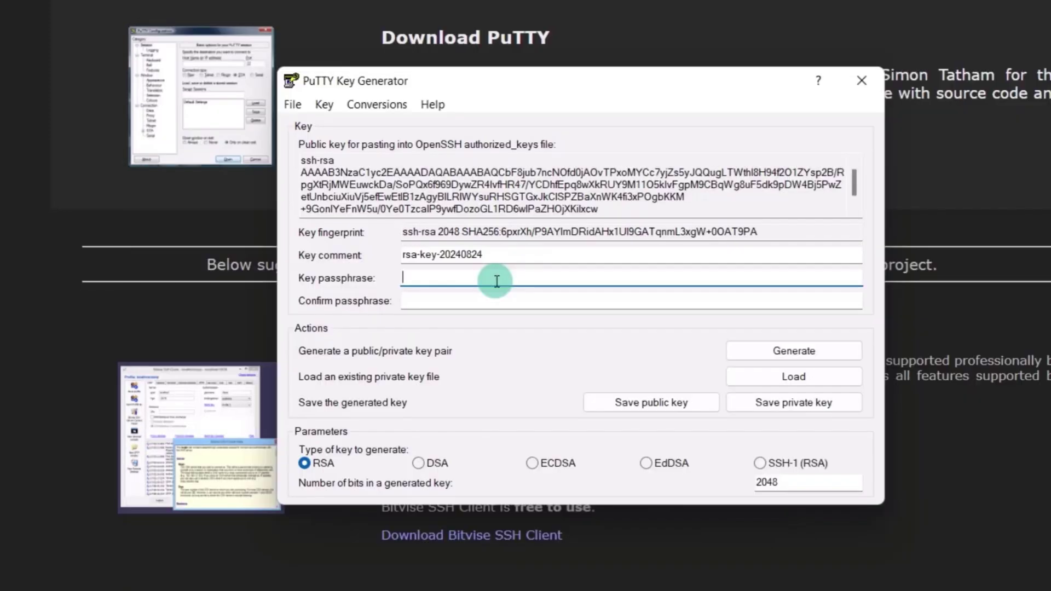
pyautogui.write('••••••••••')
pyautogui.click(486, 303)
pyautogui.write('•••••••••')
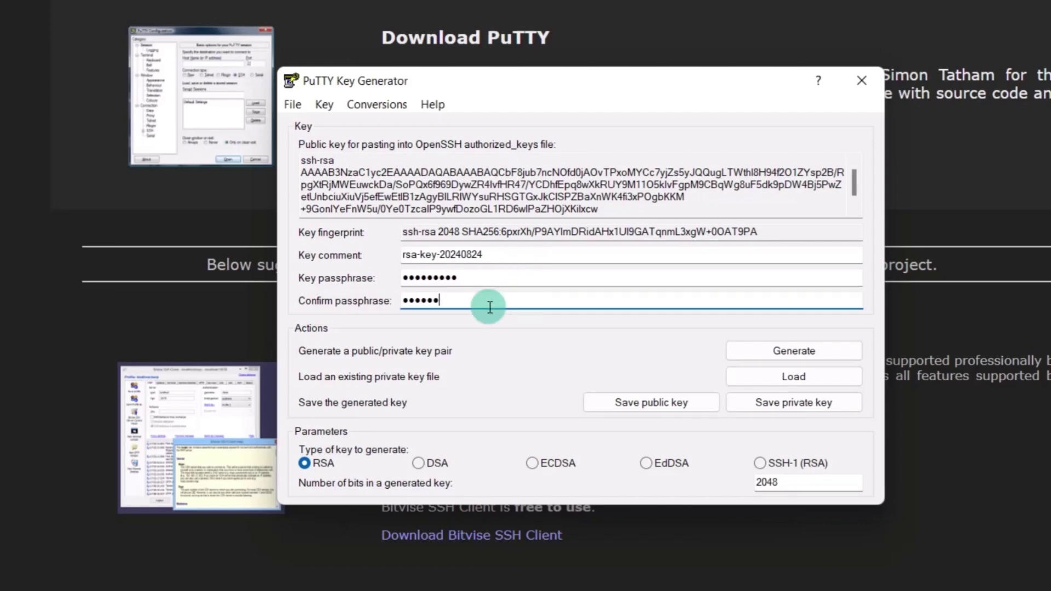
pyautogui.click(795, 410)
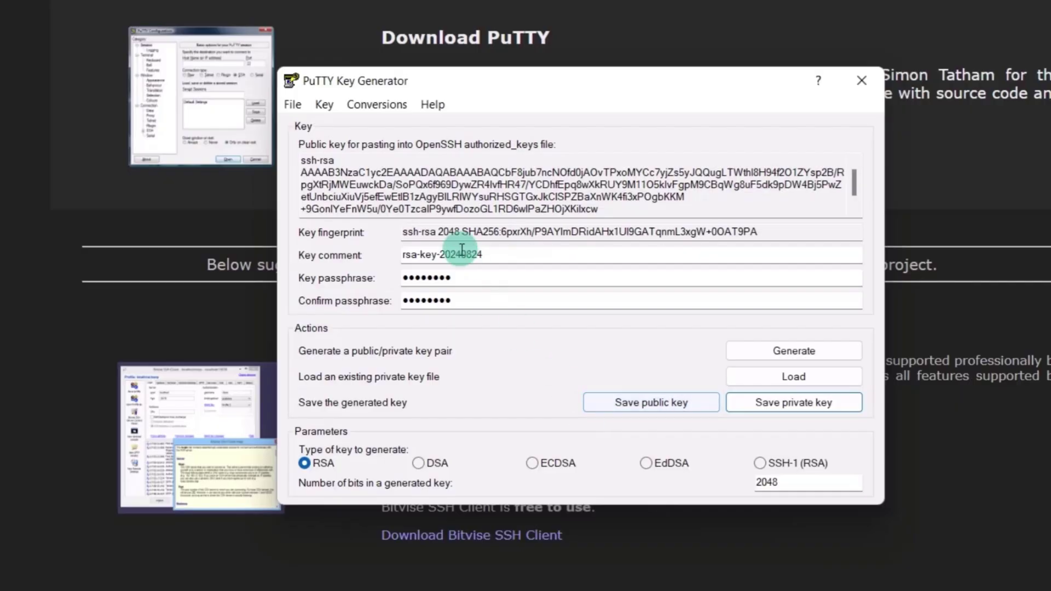
# - Select the entire public key text for copying
pyautogui.click(357, 194)
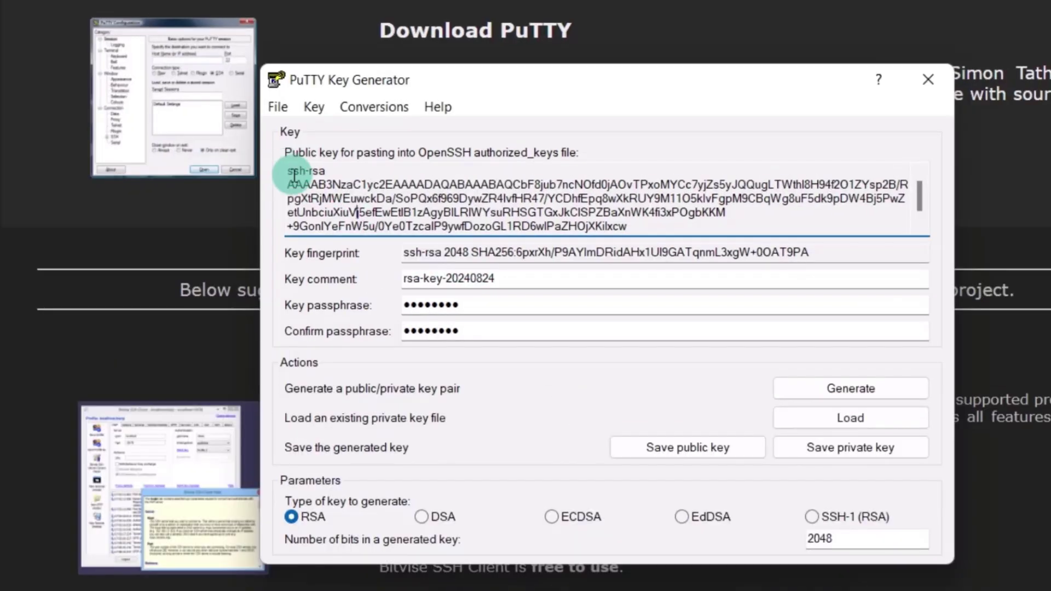
pyautogui.click(288, 170)
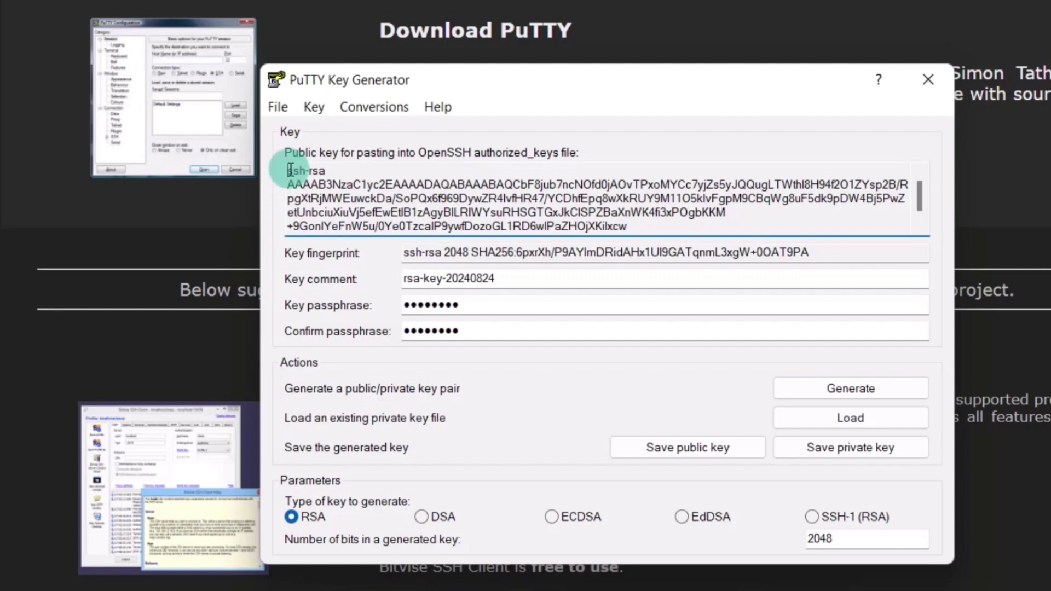
pyautogui.moveTo(288, 171); pyautogui.dragTo(962, 238)
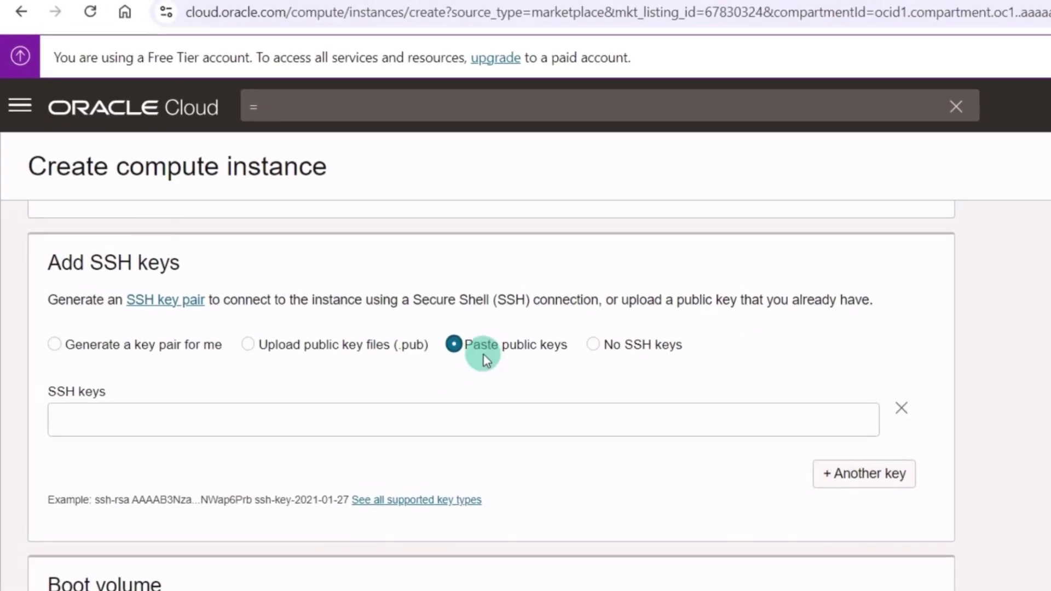
# - Paste the PuTTYgen public key into the SSH keys box and create the magneto-US instance
pyautogui.click(362, 427)
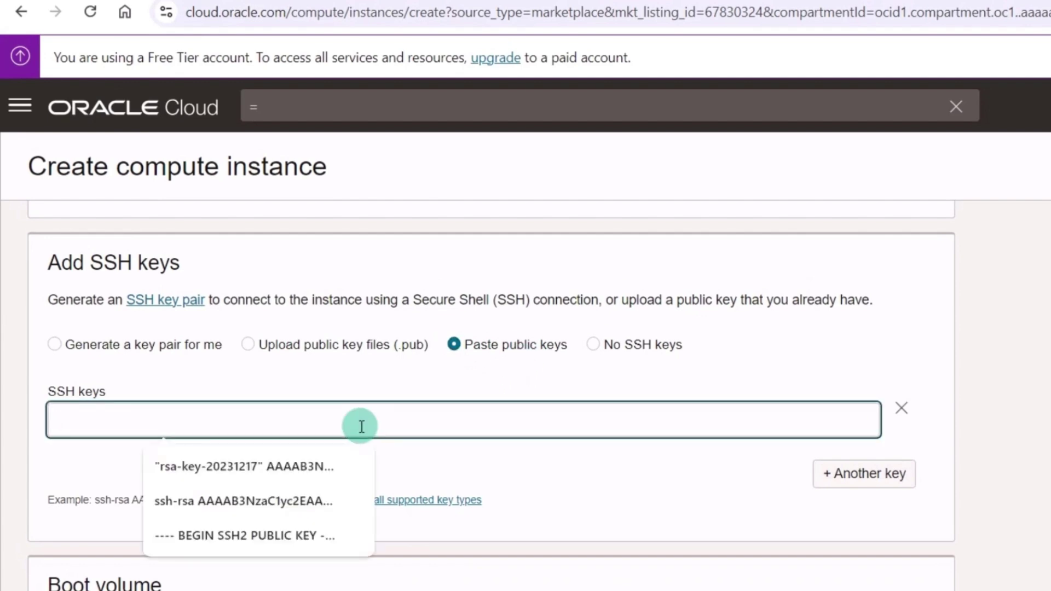
pyautogui.hotkey('ctrl', 'v')
pyautogui.scroll(-10, 638, 474)
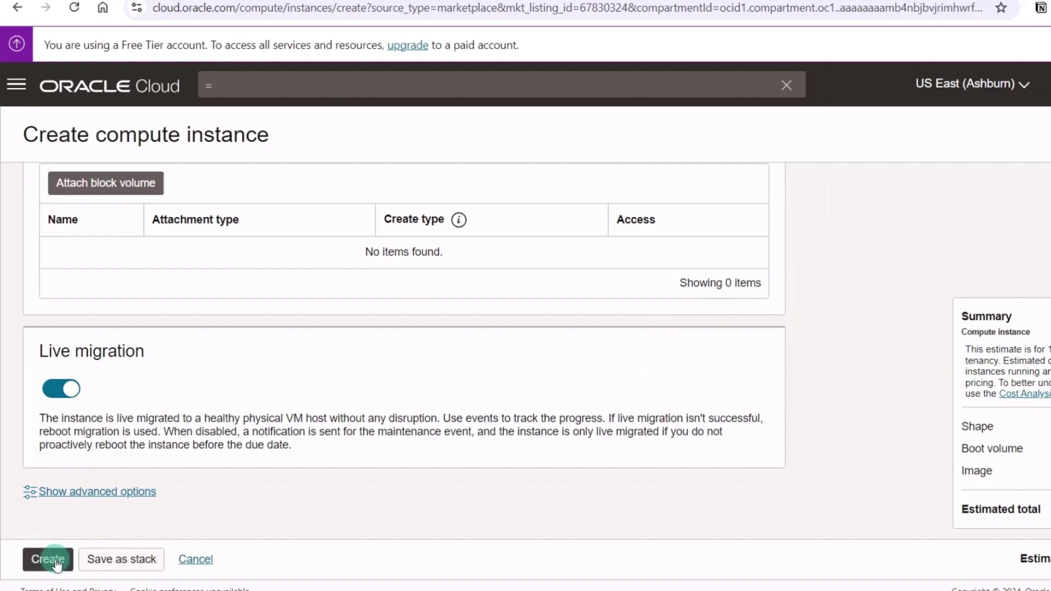
pyautogui.click(59, 557)
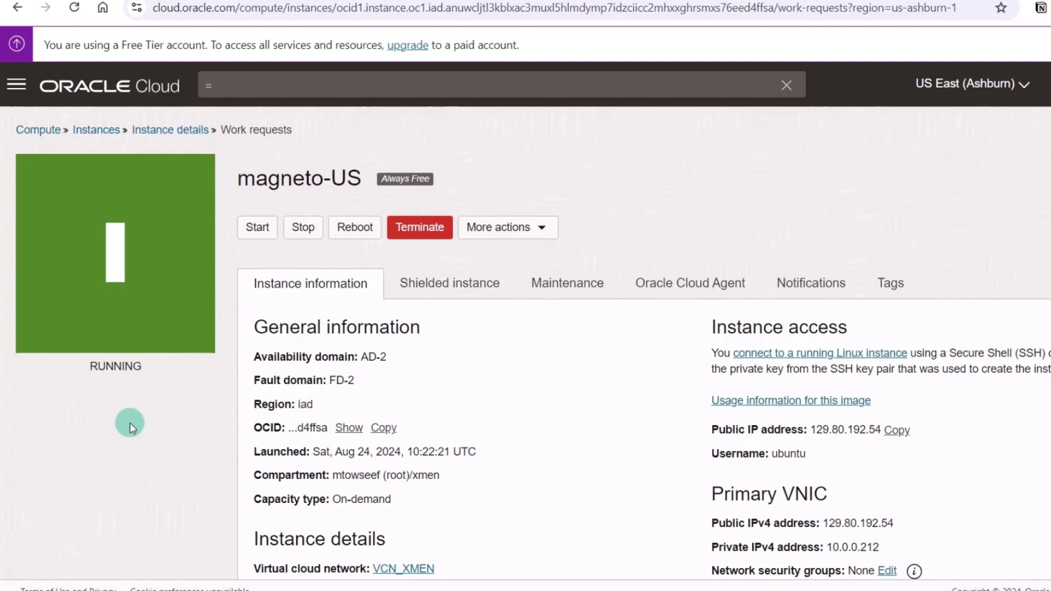
pyautogui.click(14, 588)
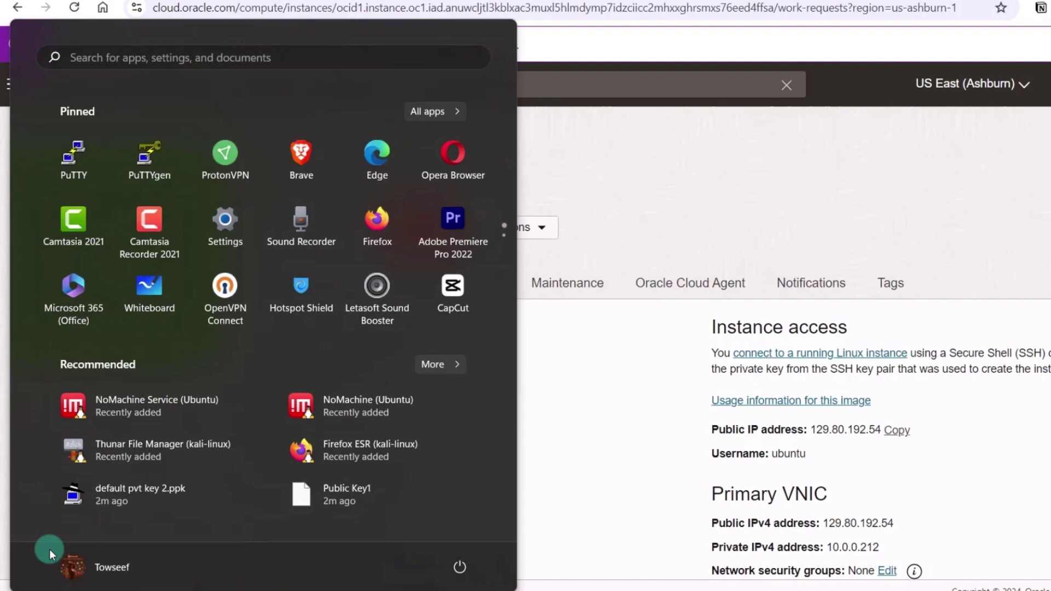
# - Launch PuTTY and enter megnato-US as the saved session name
pyautogui.click(78, 166)
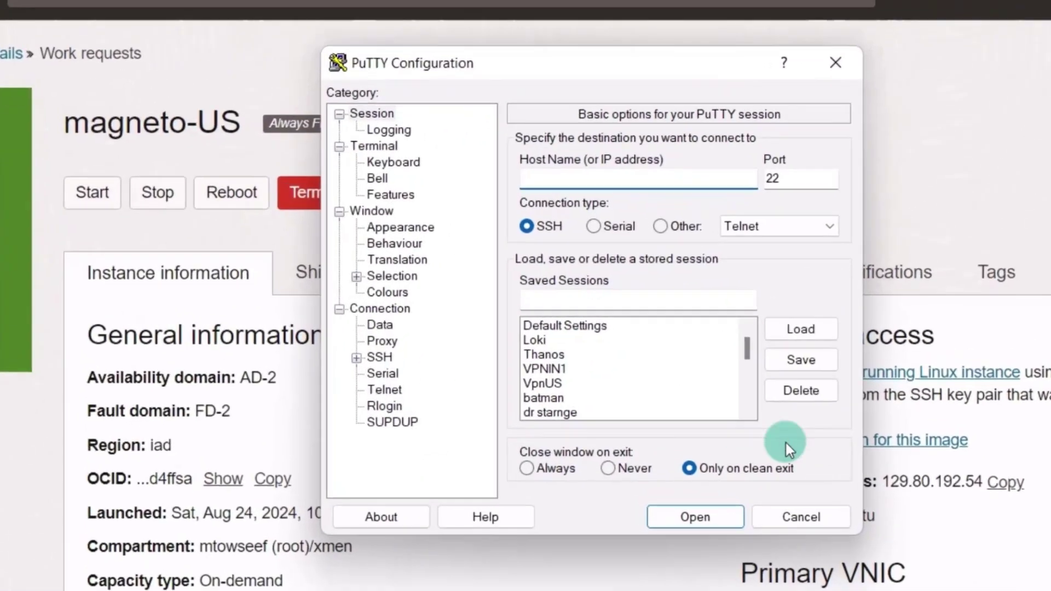
pyautogui.click(603, 304)
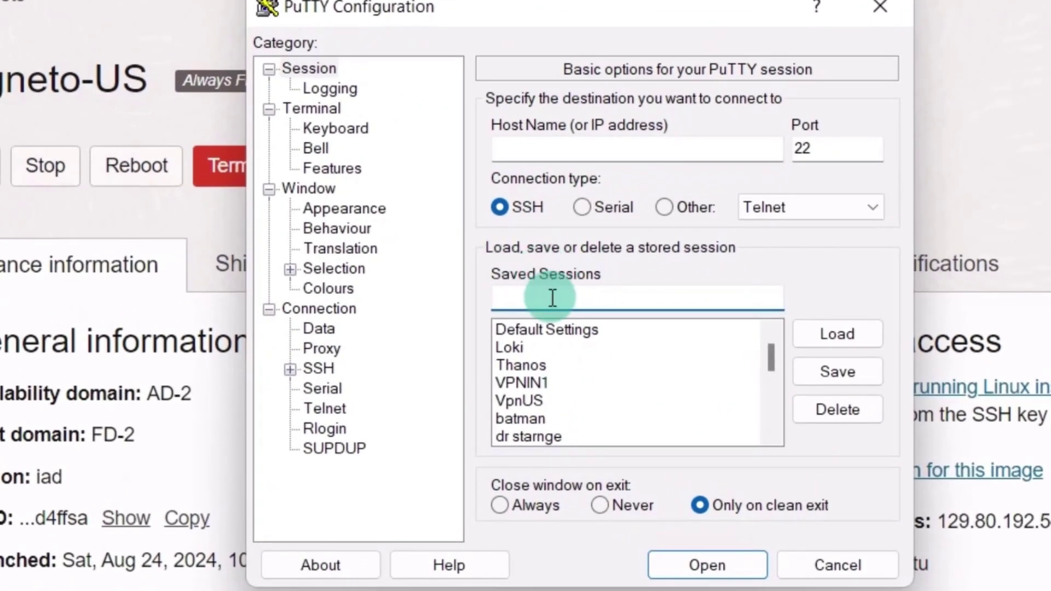
pyautogui.write('megnato')
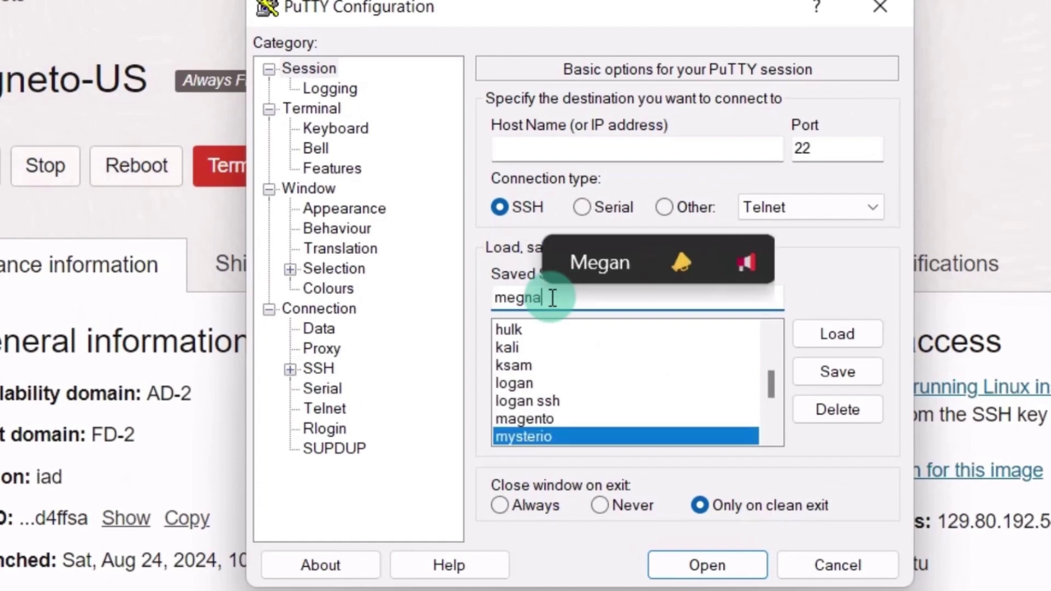
pyautogui.write('-US')
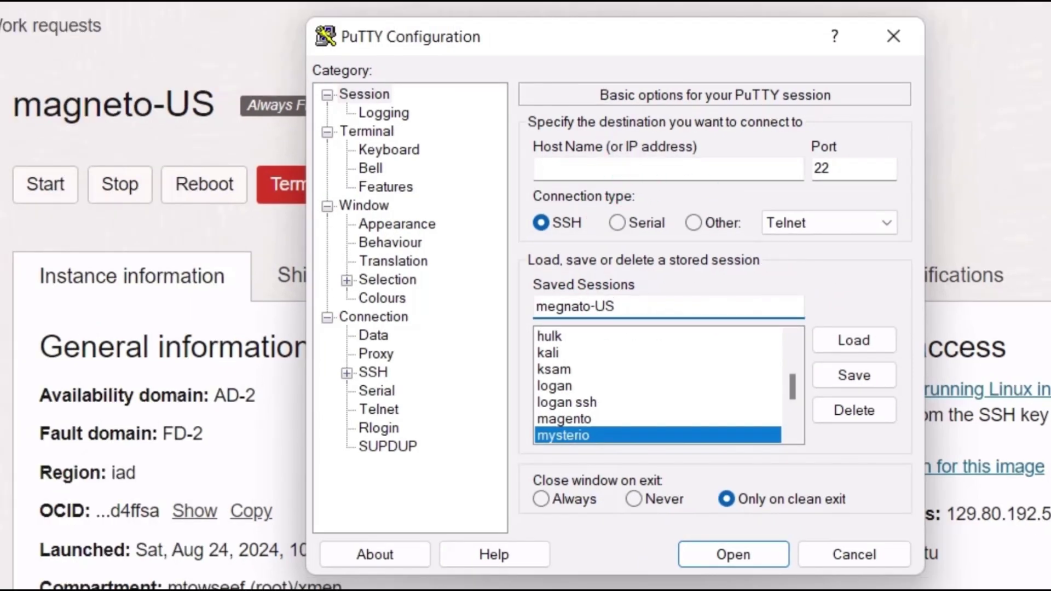
pyautogui.moveTo(704, 35); pyautogui.dragTo(437, 0)
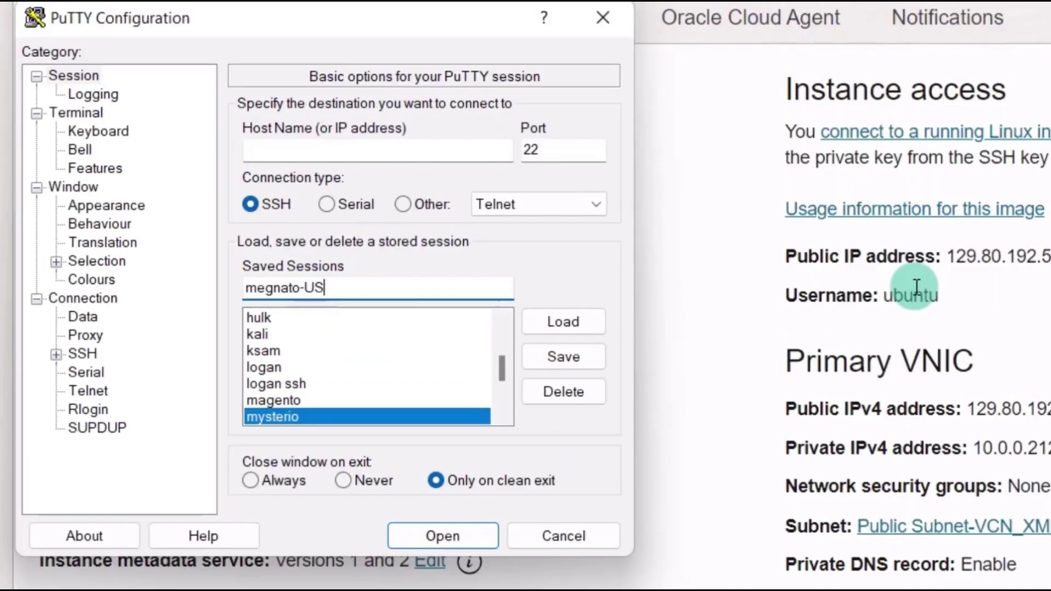
pyautogui.click(300, 150)
pyautogui.write('openvpnas')
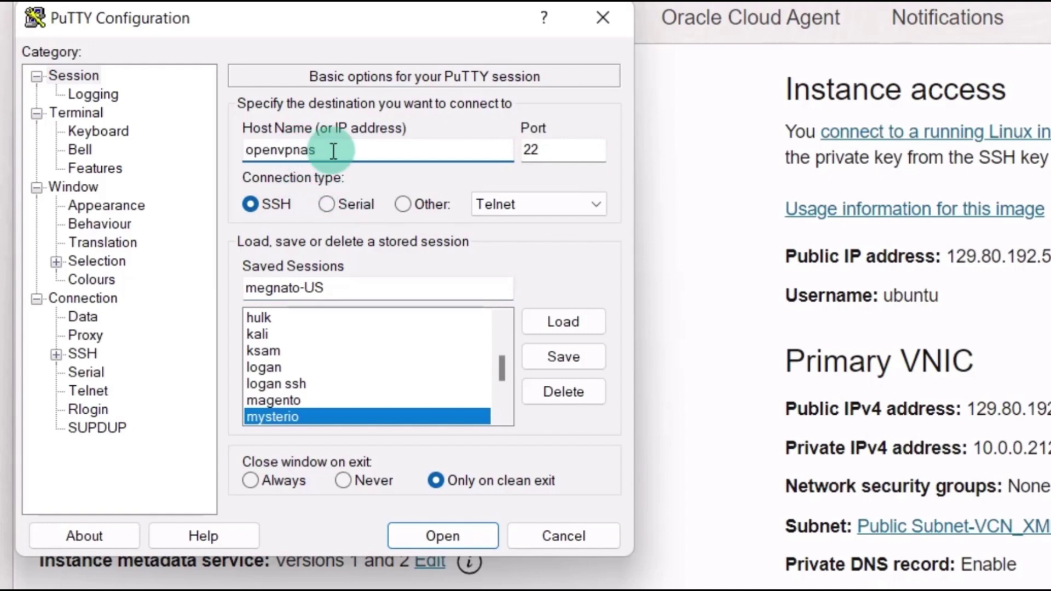
pyautogui.write('@')
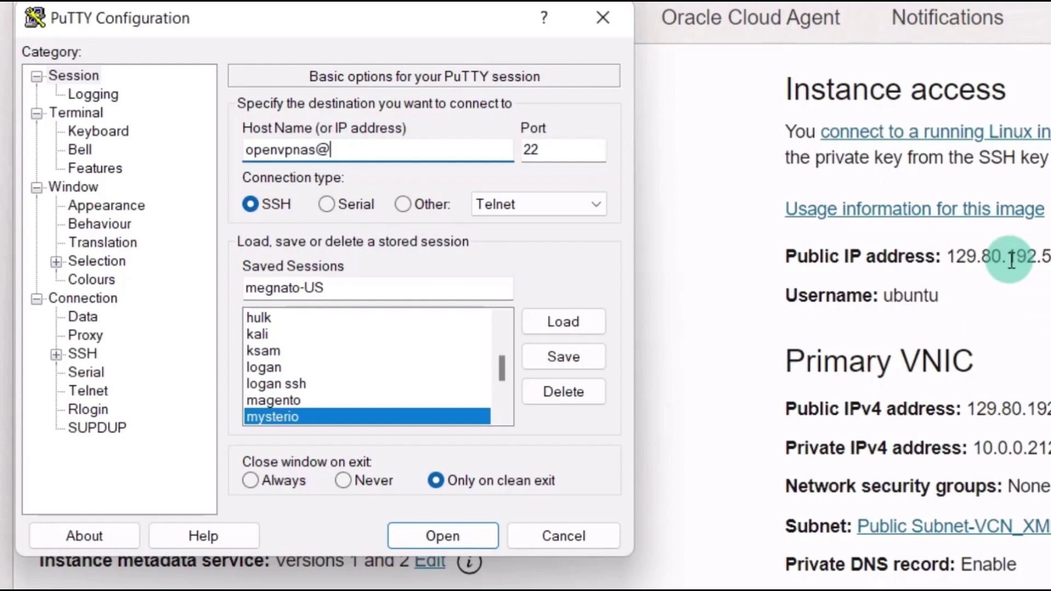
pyautogui.click(1048, 257)
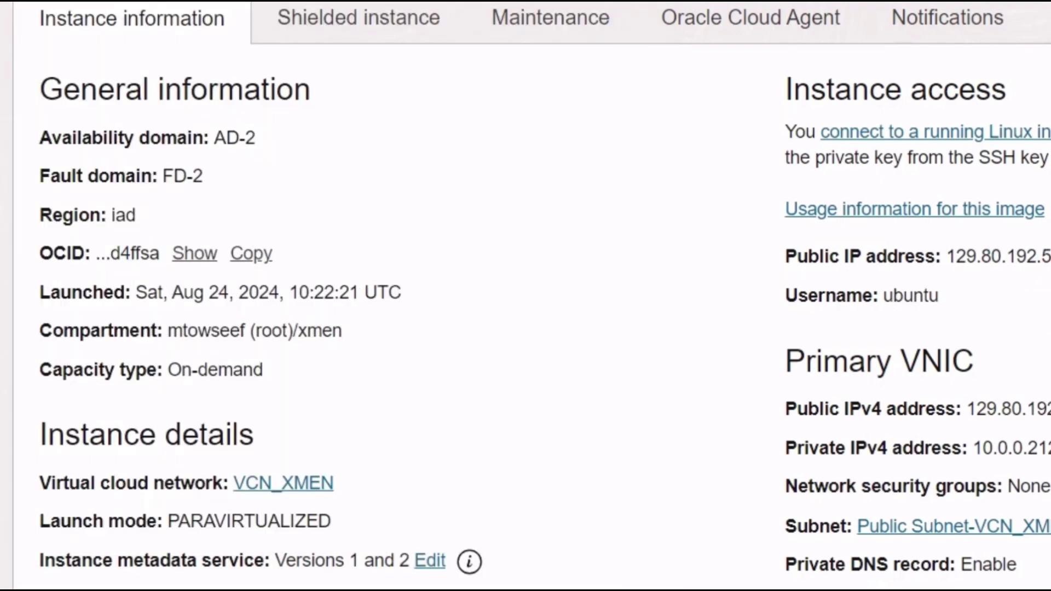
pyautogui.hotkey('alt', 'Tab')
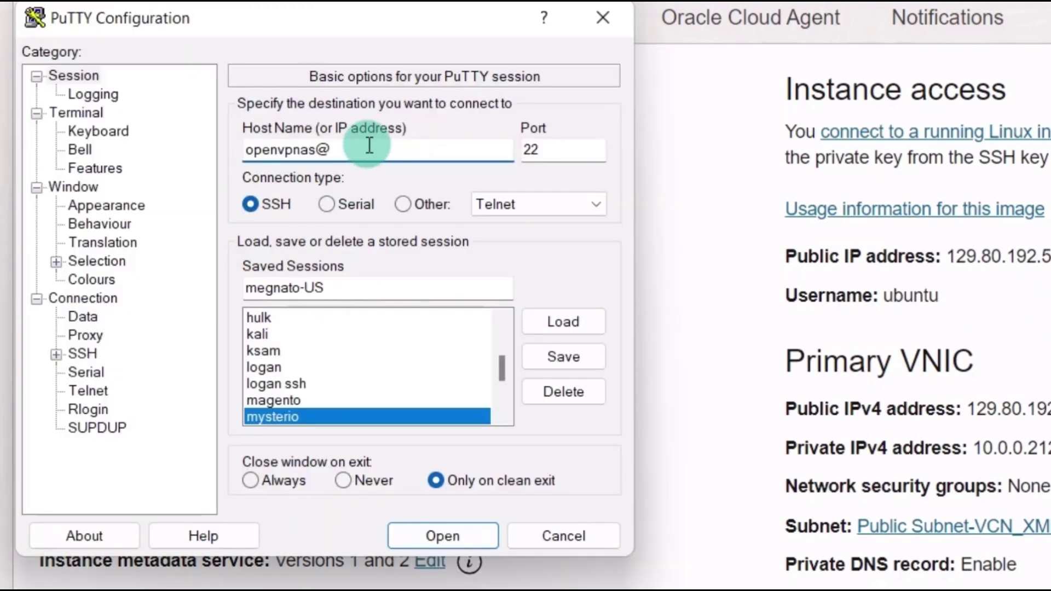
pyautogui.write('129.80.192.54')
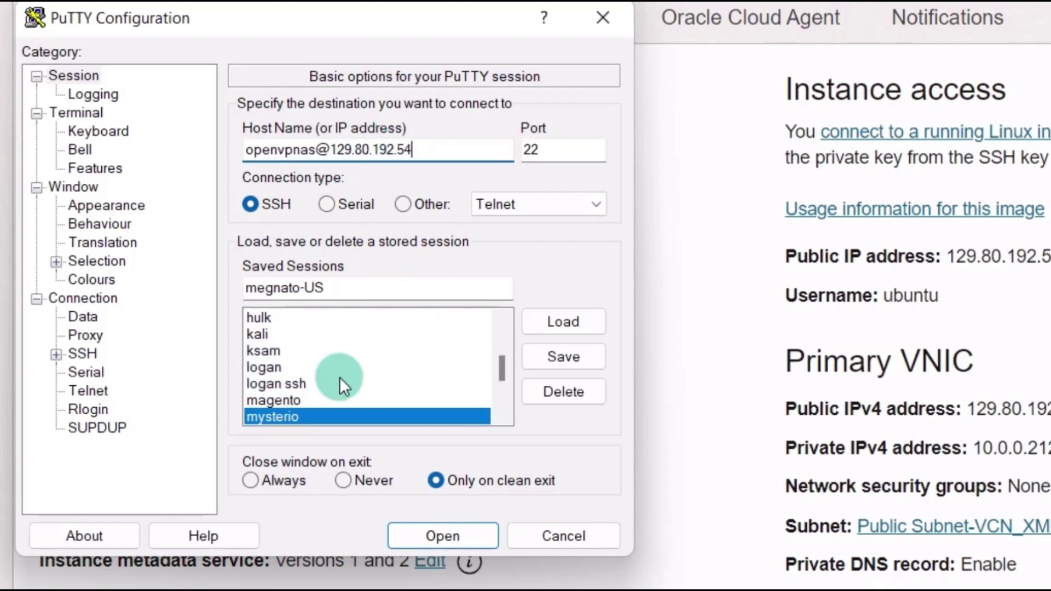
# - Attach the saved .ppk private key under SSH > Auth > Credentials
pyautogui.click(56, 353)
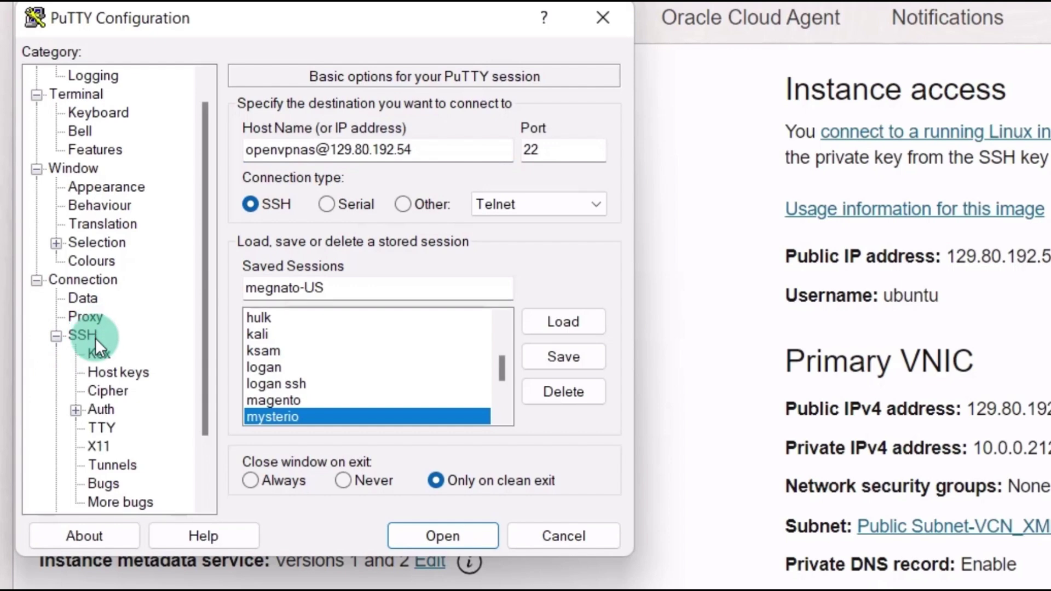
pyautogui.click(99, 411)
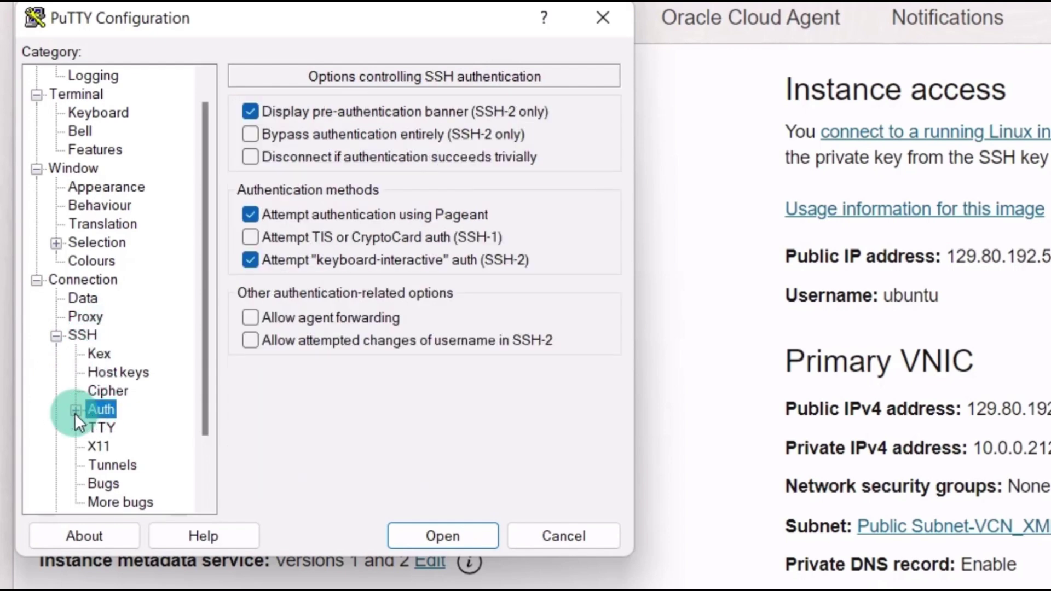
pyautogui.click(75, 412)
pyautogui.click(135, 373)
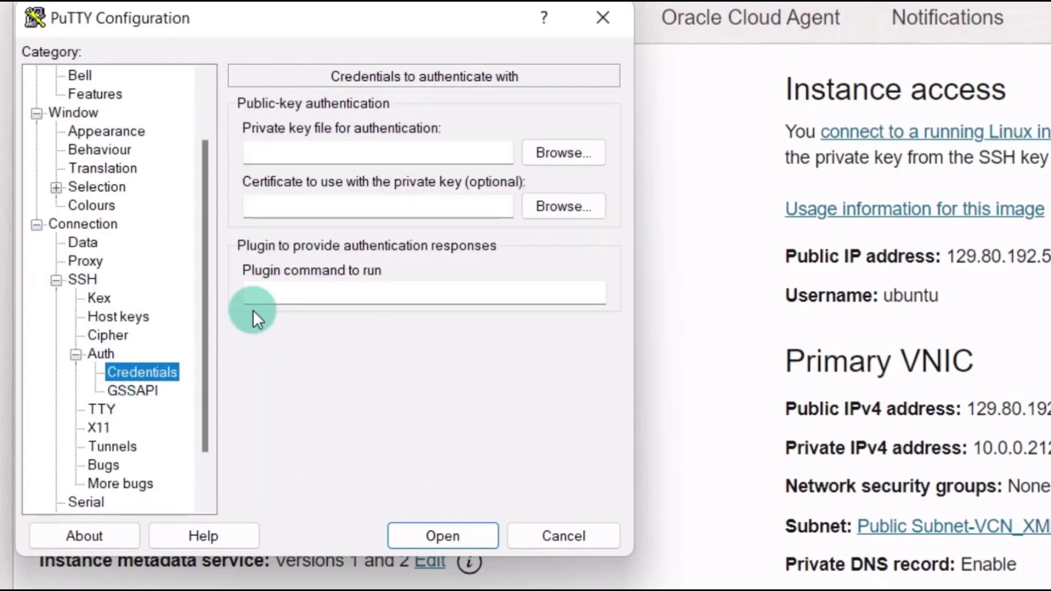
pyautogui.click(564, 153)
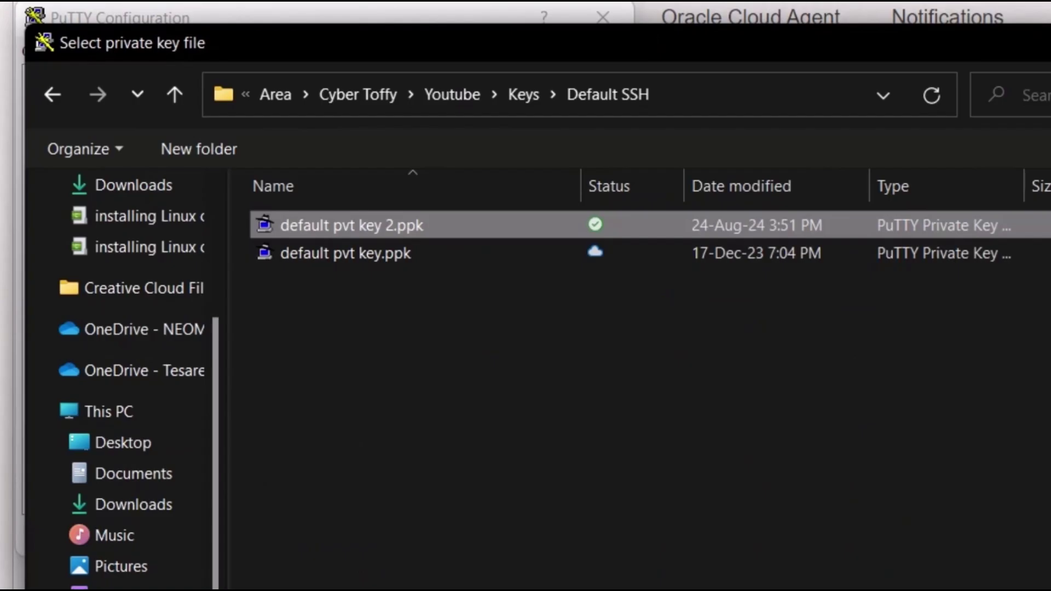
pyautogui.press('Return')
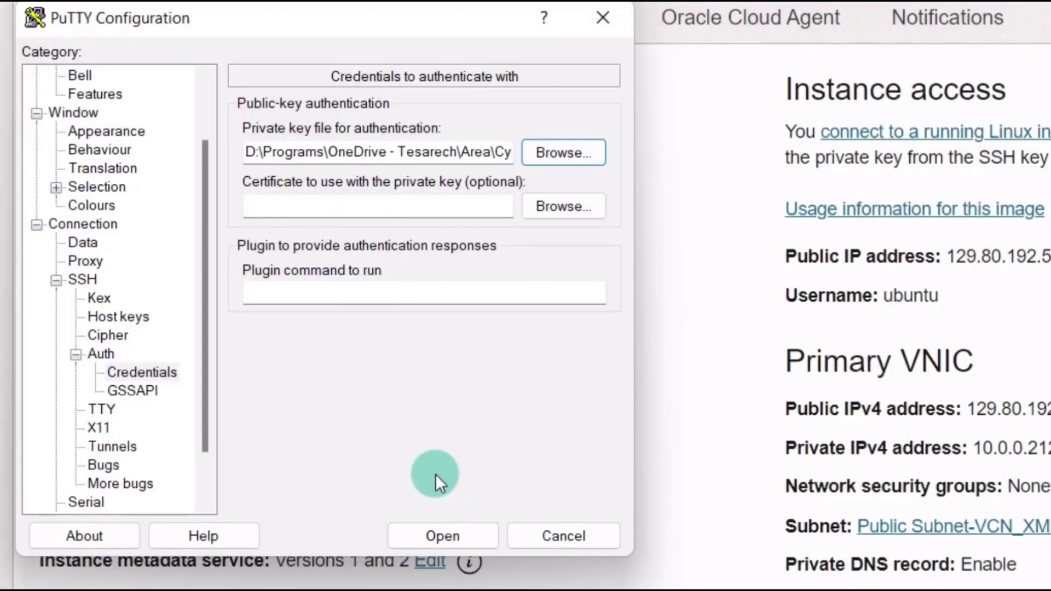
pyautogui.scroll(2, 124, 323)
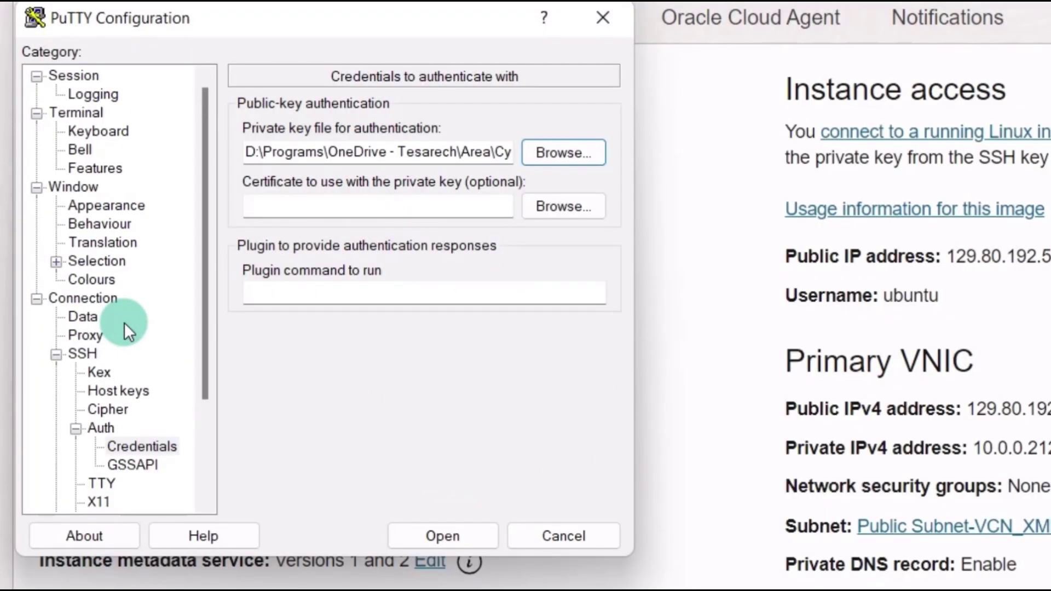
# - Save the session as megnato-US and open the connection to 129.80.192.54
pyautogui.click(75, 81)
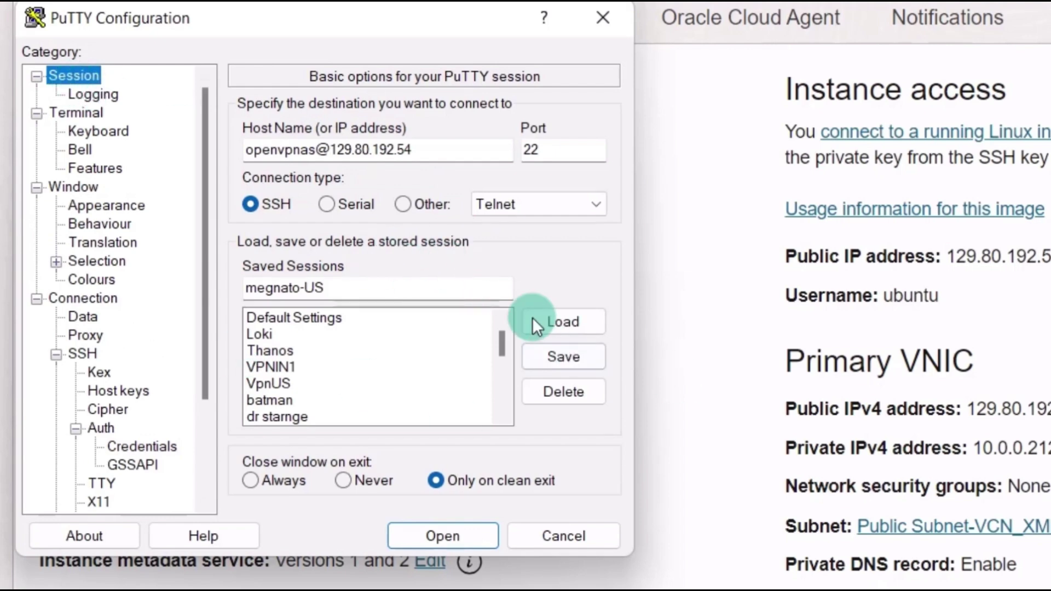
pyautogui.click(564, 355)
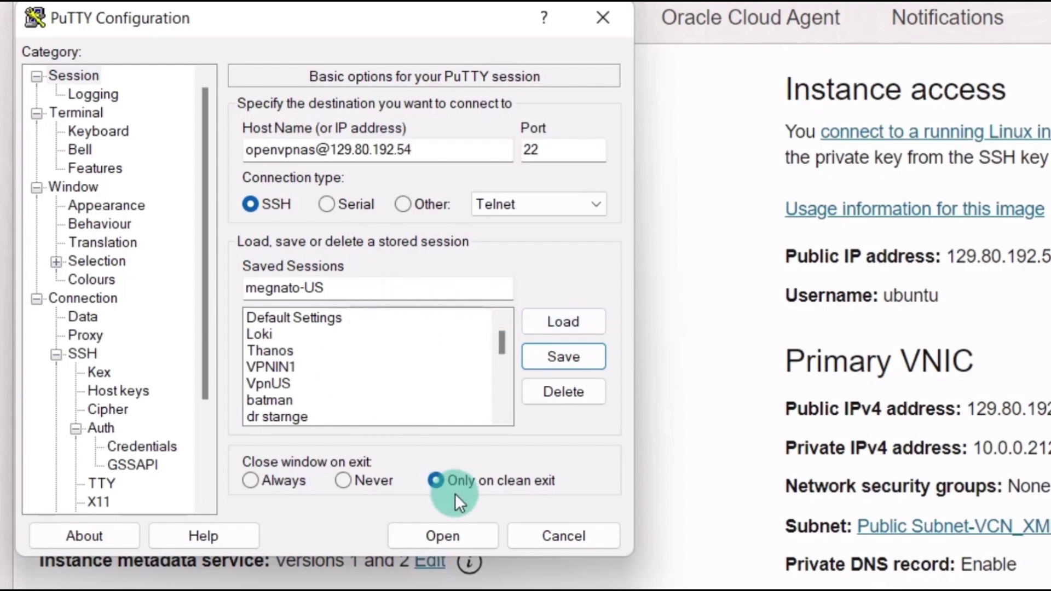
pyautogui.click(443, 536)
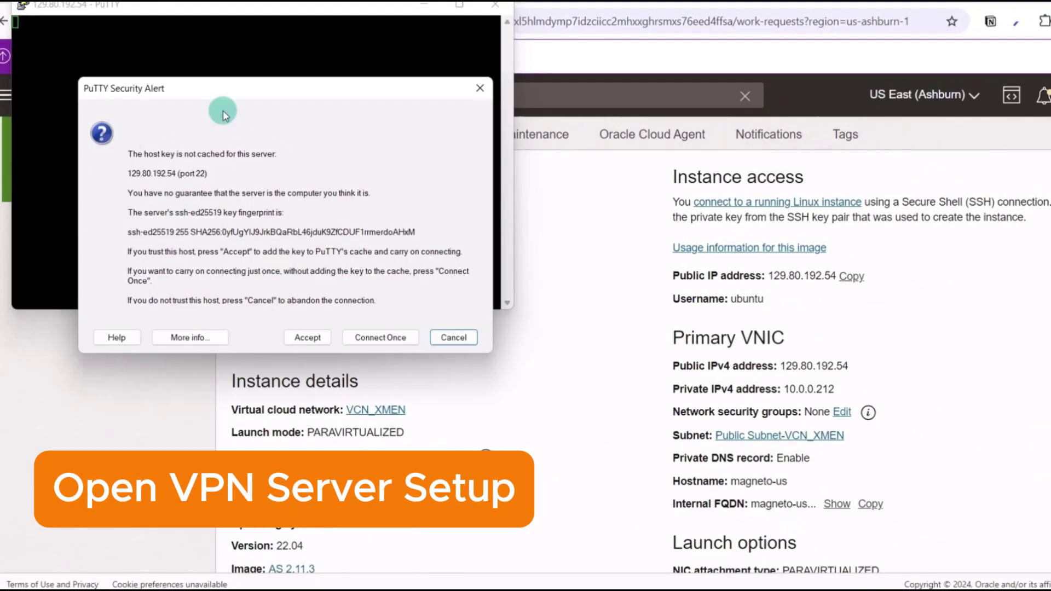
# - Accept the server's ssh-ed25519 host key and log in with the key passphrase
pyautogui.click(307, 337)
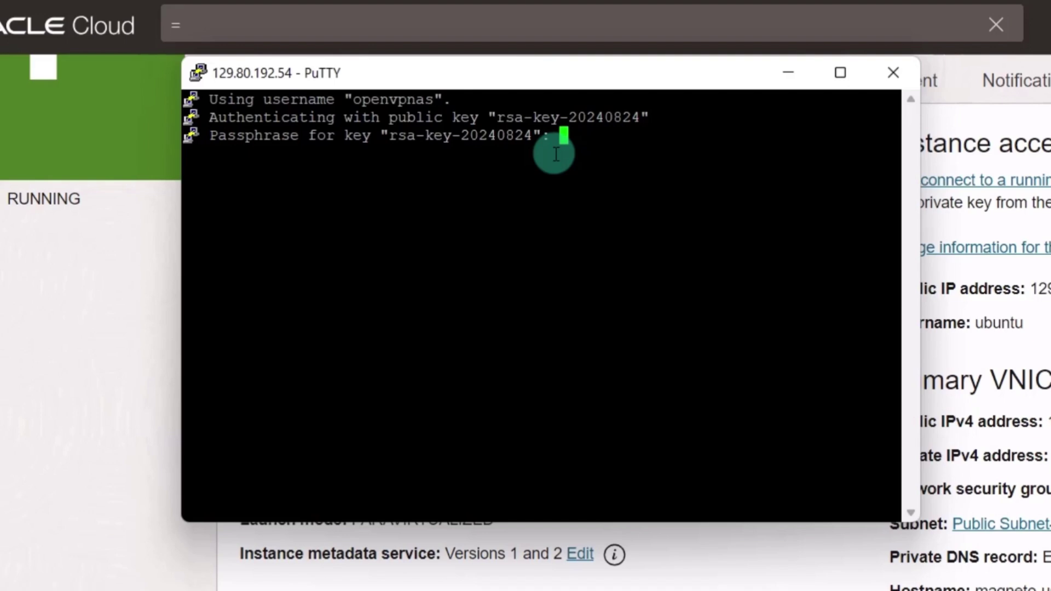
pyautogui.press('Return')
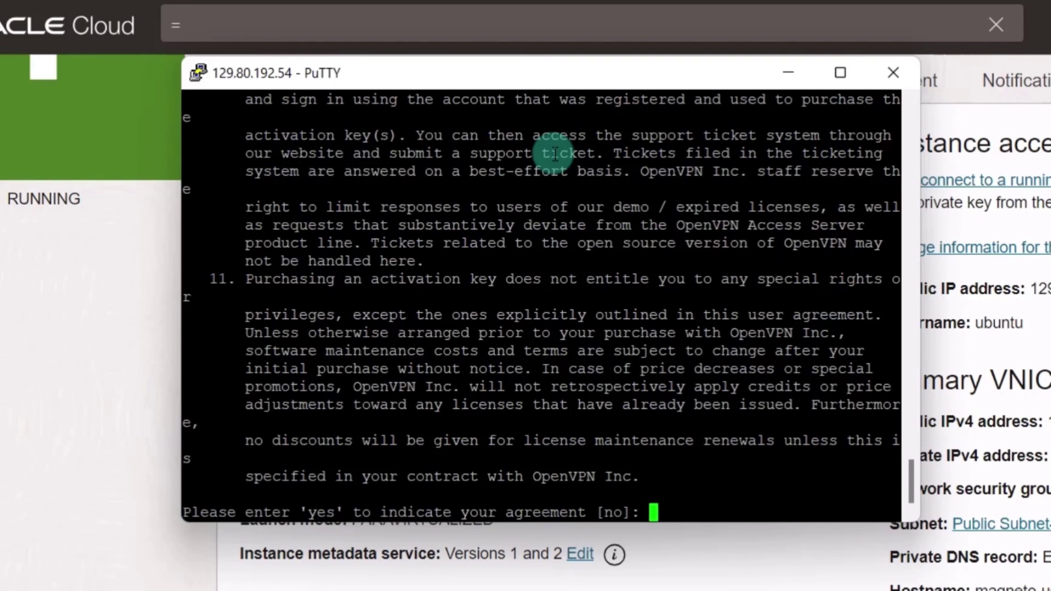
# - Agree to the licence and accept the default node, network, certificate, port and routing answers
pyautogui.write('yes')
pyautogui.press('Return')
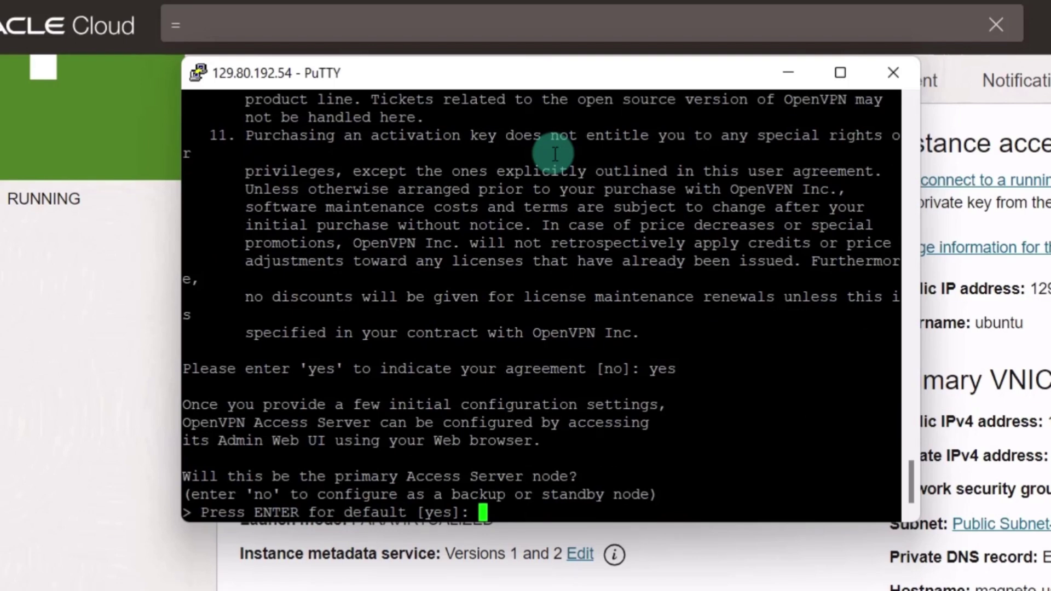
pyautogui.press('Return')
pyautogui.press('Return')
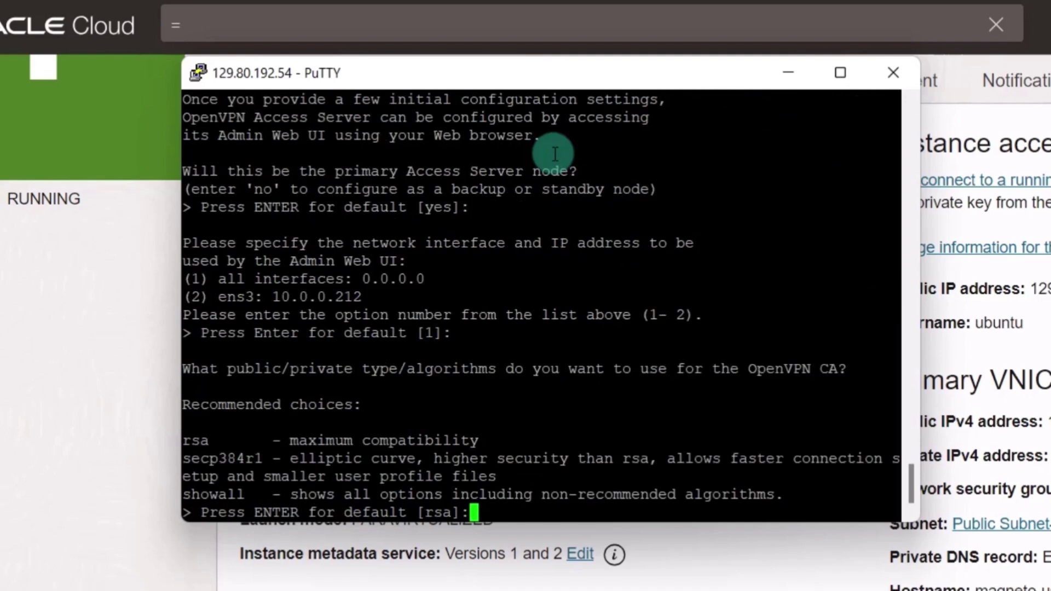
pyautogui.press('Return')
pyautogui.press('Return')
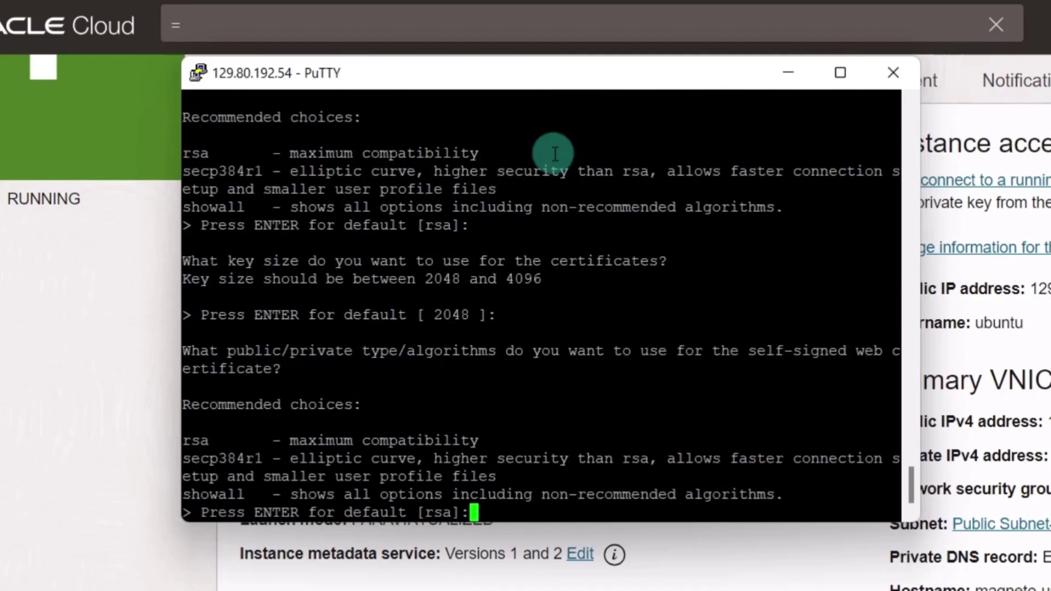
pyautogui.press('Return')
pyautogui.press('Return')
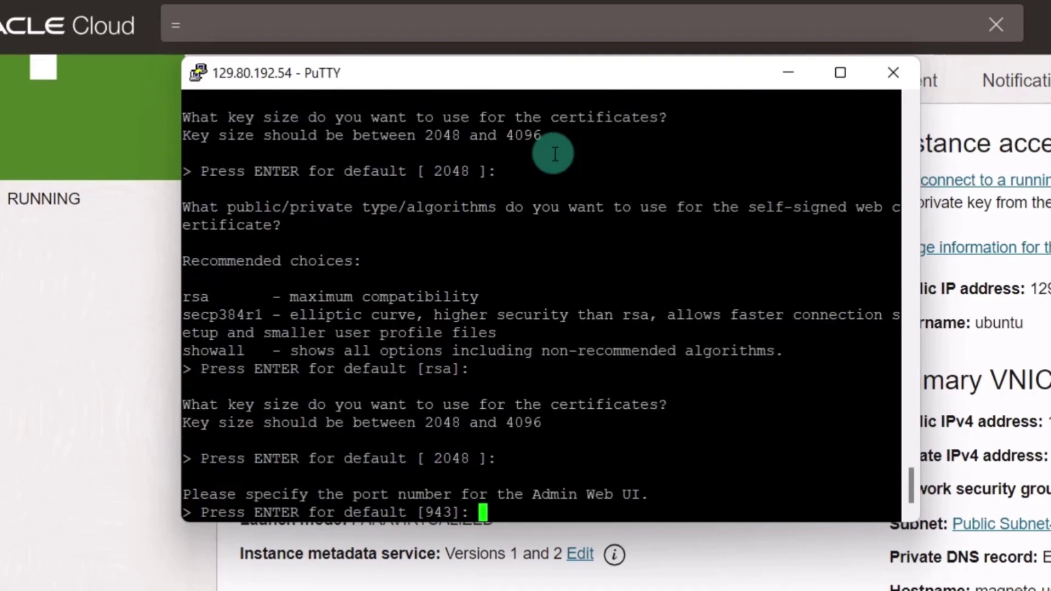
pyautogui.press('Return')
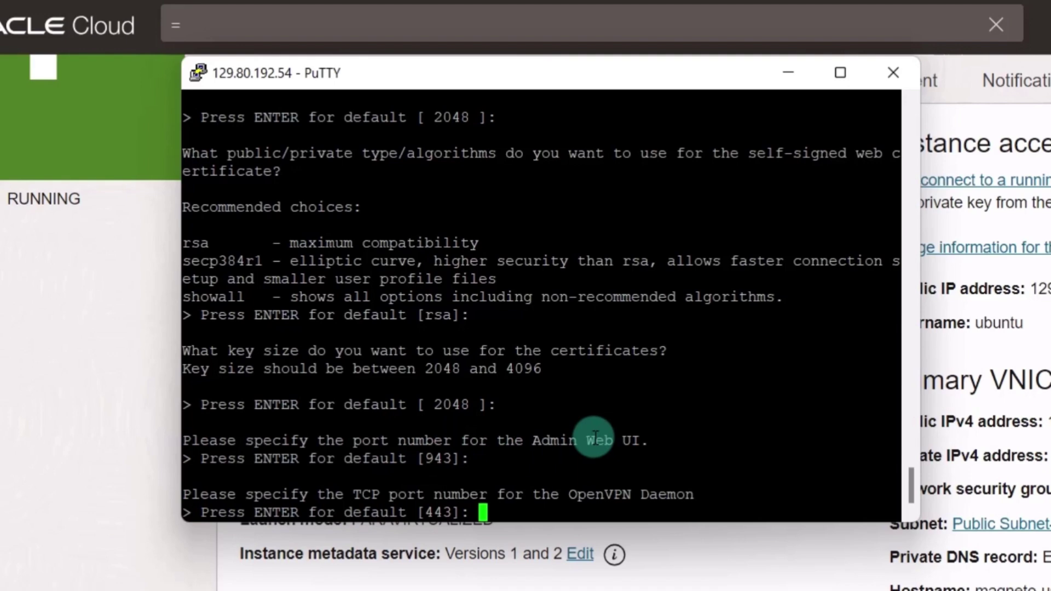
pyautogui.press('Return')
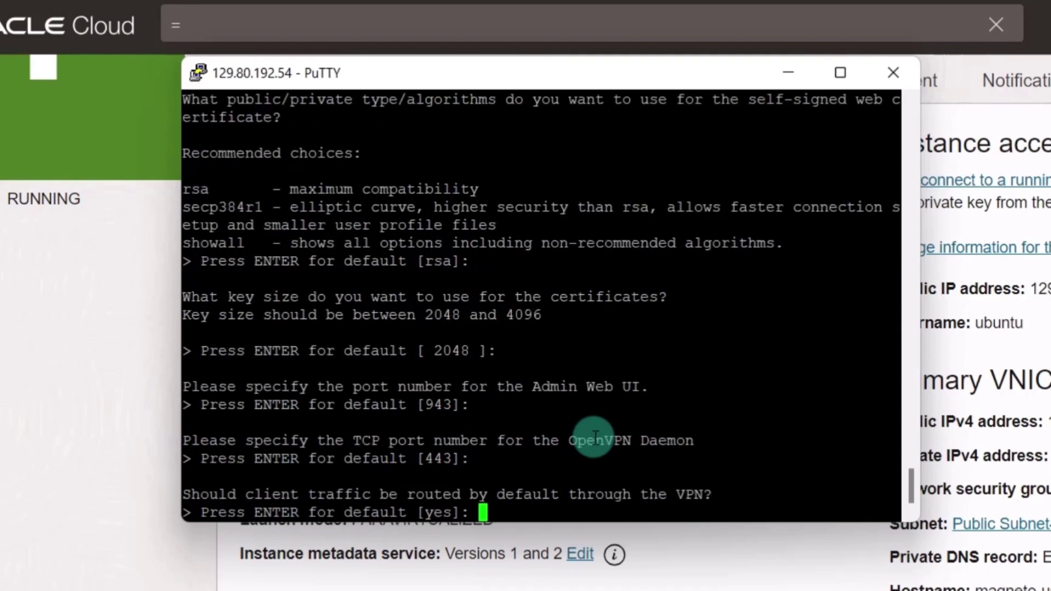
pyautogui.press('Return')
pyautogui.press('Return')
pyautogui.press('Return')
pyautogui.press('Return')
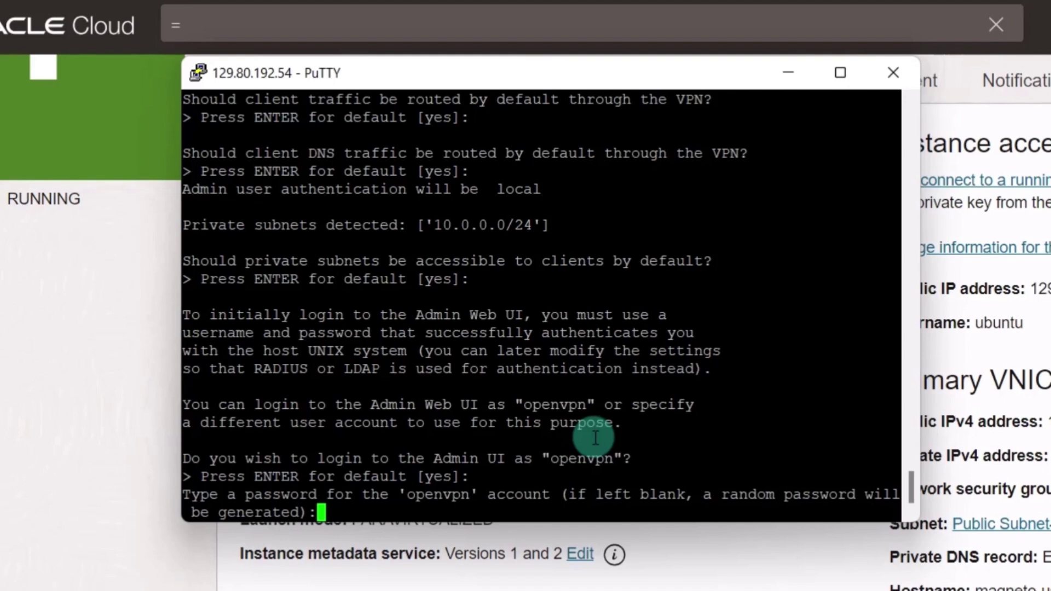
# - Set and confirm the admin account password, leaving the activation key blank
pyautogui.press('Return')
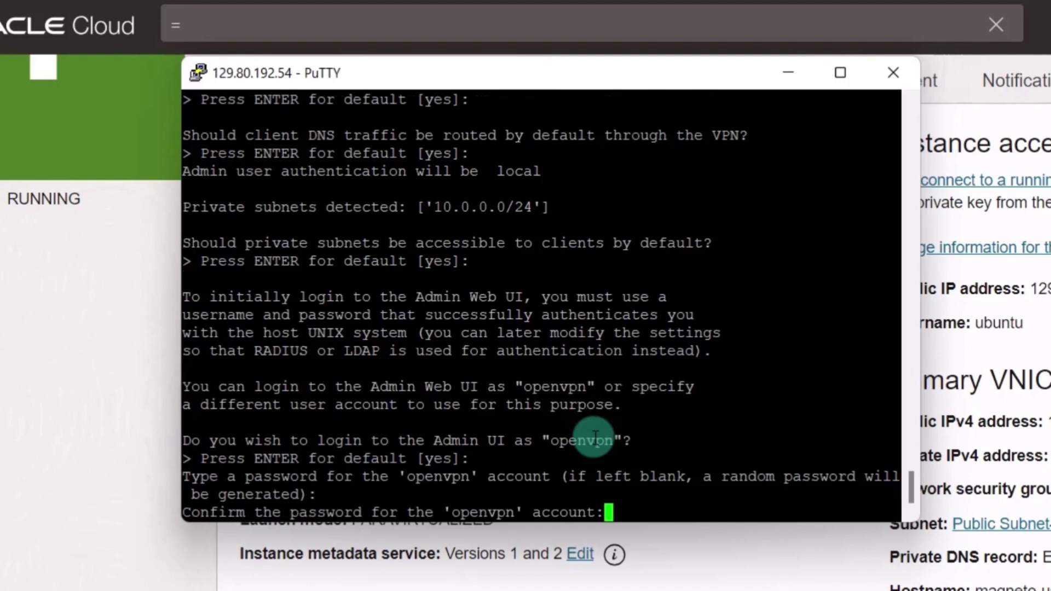
pyautogui.press('Return')
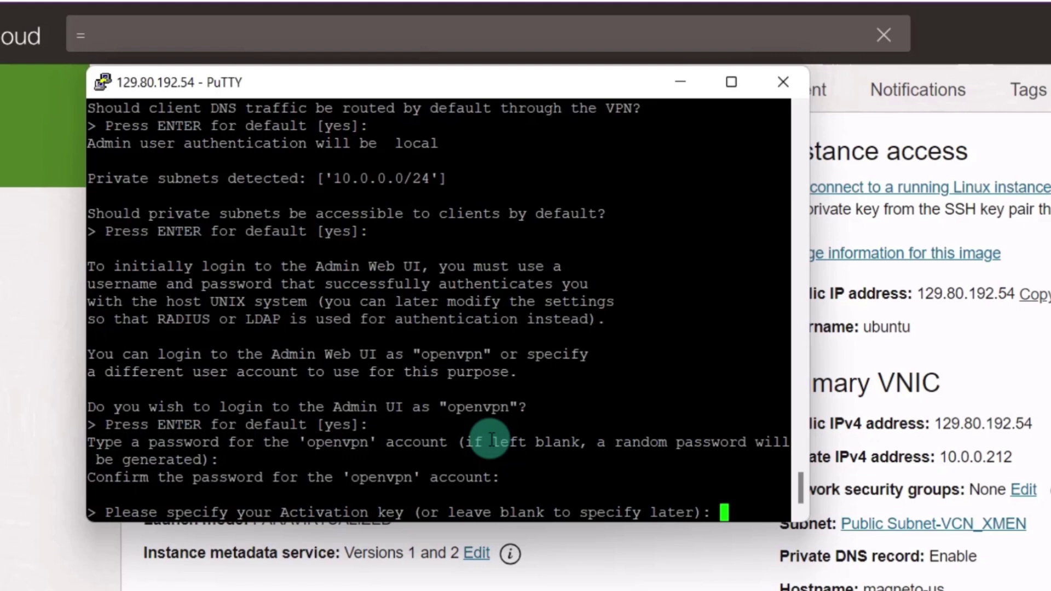
pyautogui.press('Return')
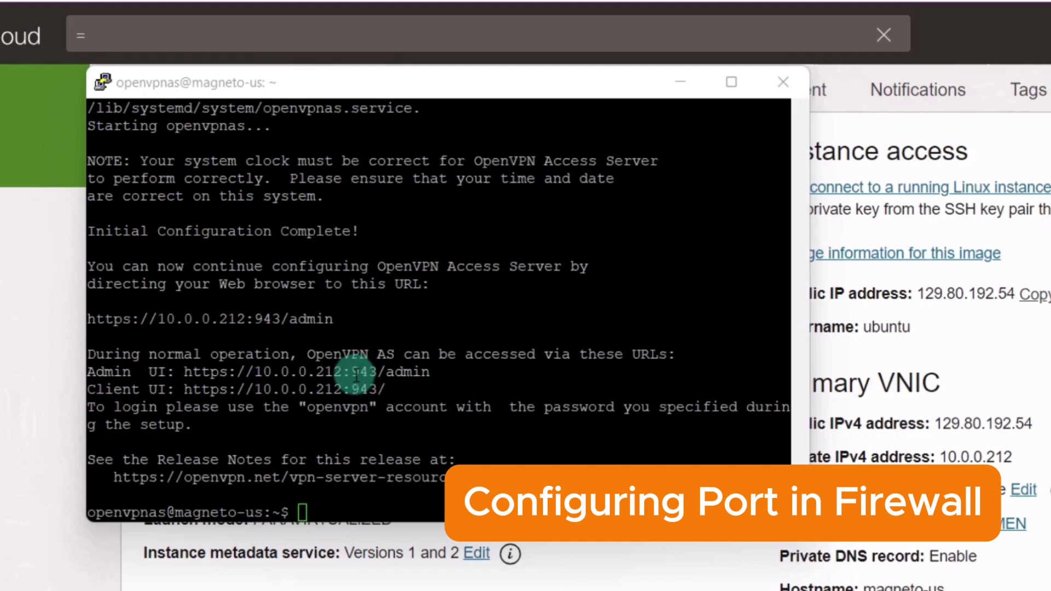
# - Highlight the private IP and port 943 in the Admin UI address, then return to Oracle Cloud
pyautogui.doubleClick(356, 373)
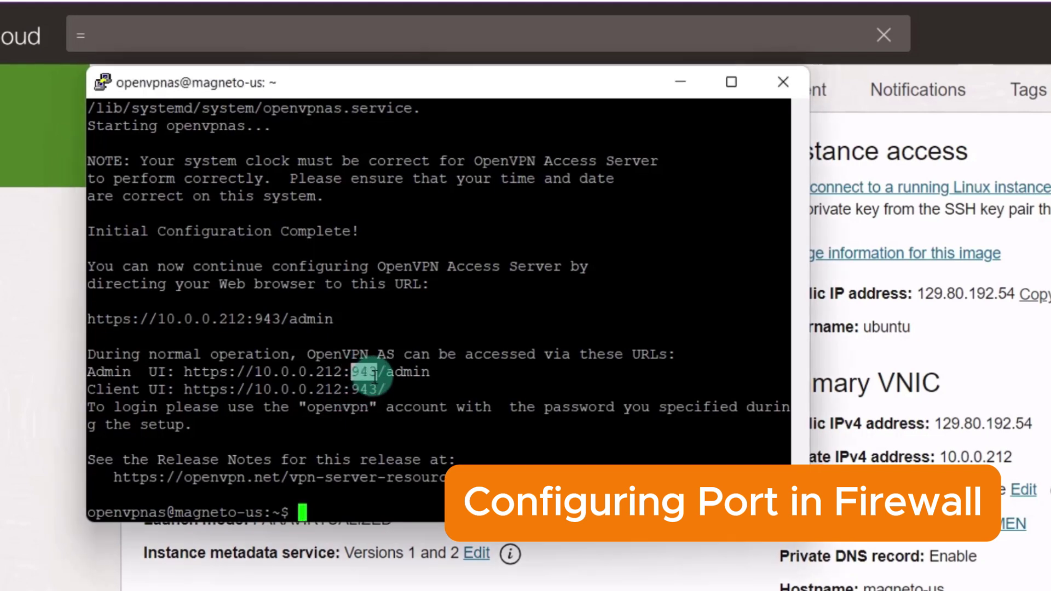
pyautogui.click(248, 376)
pyautogui.moveTo(247, 375); pyautogui.dragTo(357, 371)
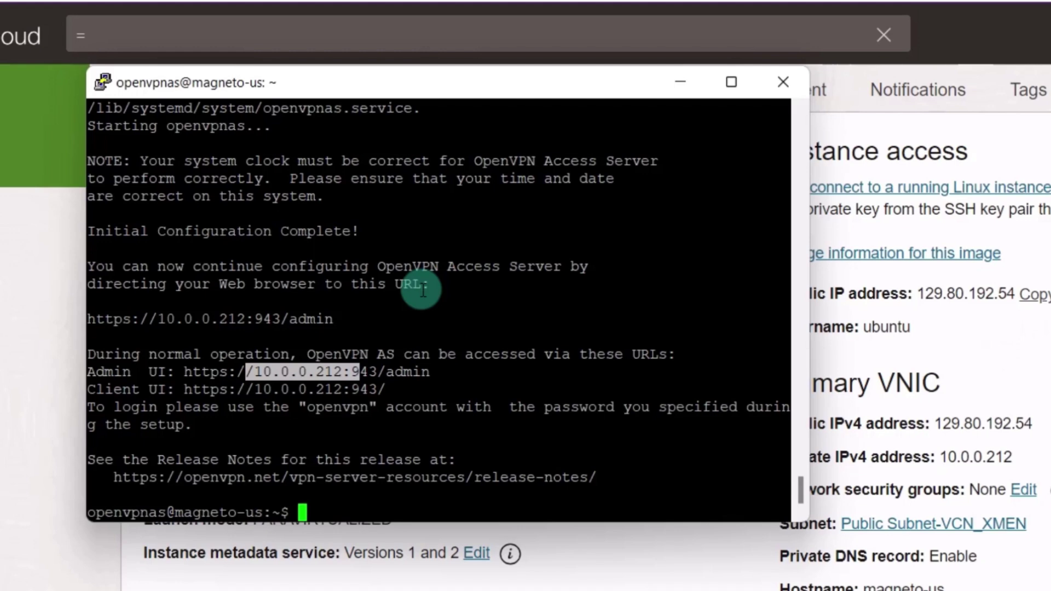
pyautogui.moveTo(430, 372); pyautogui.dragTo(362, 373)
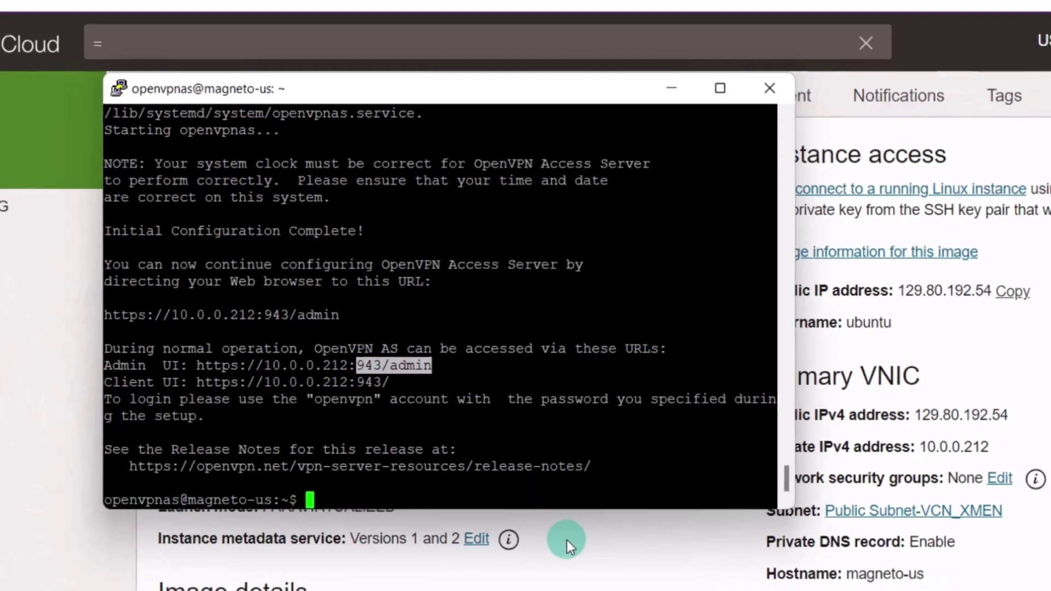
pyautogui.click(571, 555)
# - Go from VCN_XMEN through the public subnet to its default security list
pyautogui.moveTo(238, 416); pyautogui.dragTo(372, 415)
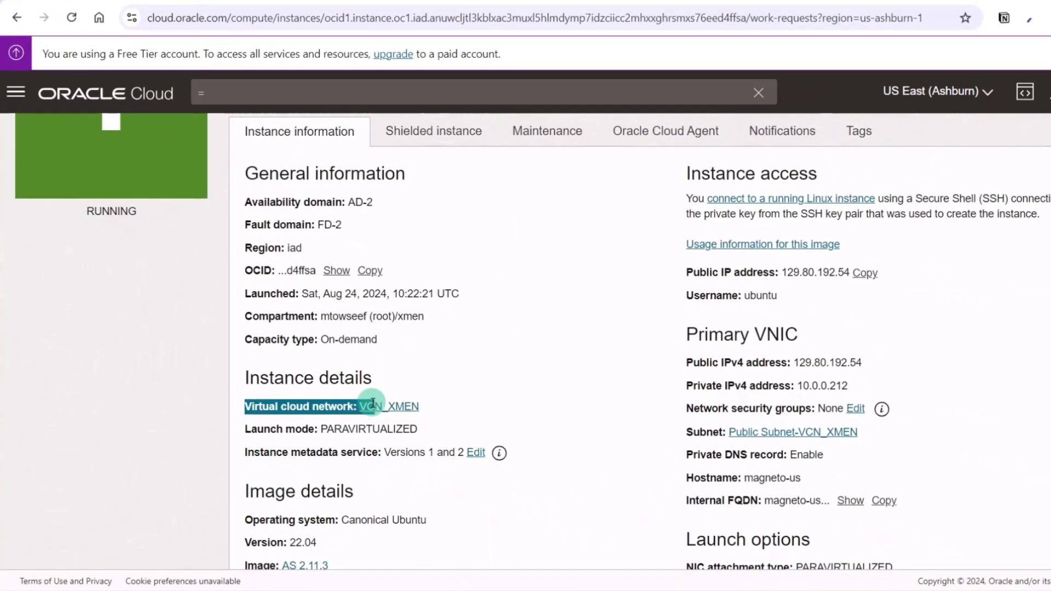
pyautogui.click(371, 416)
pyautogui.scroll(-3, 451, 325)
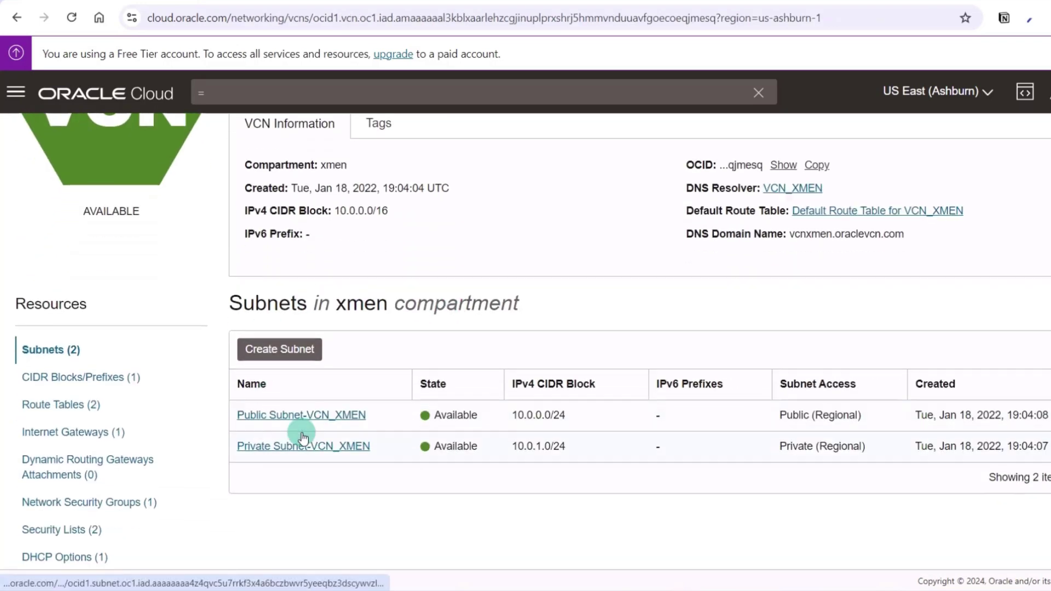
pyautogui.click(301, 416)
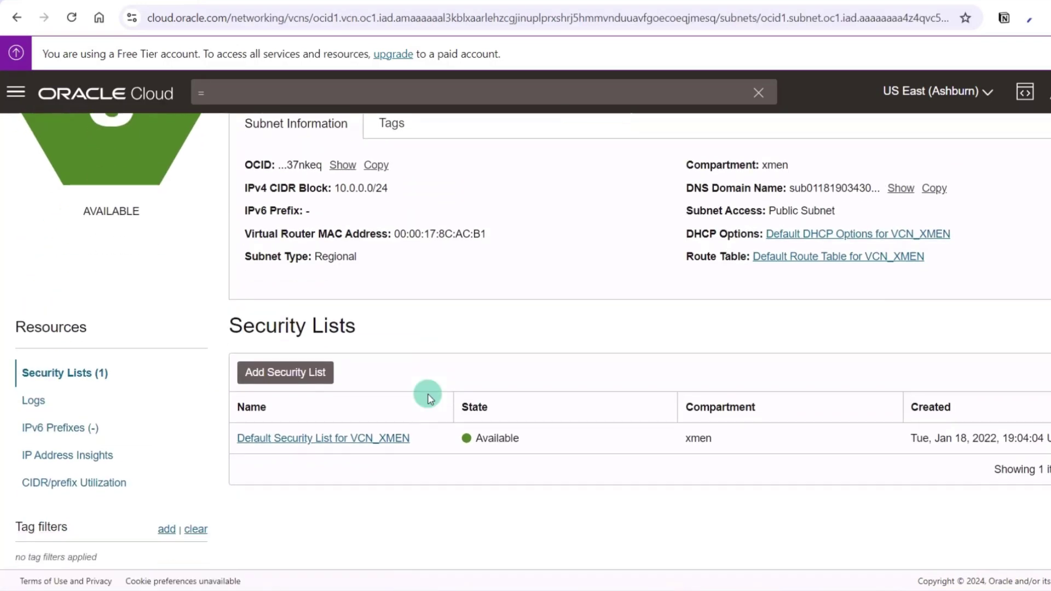
pyautogui.click(320, 445)
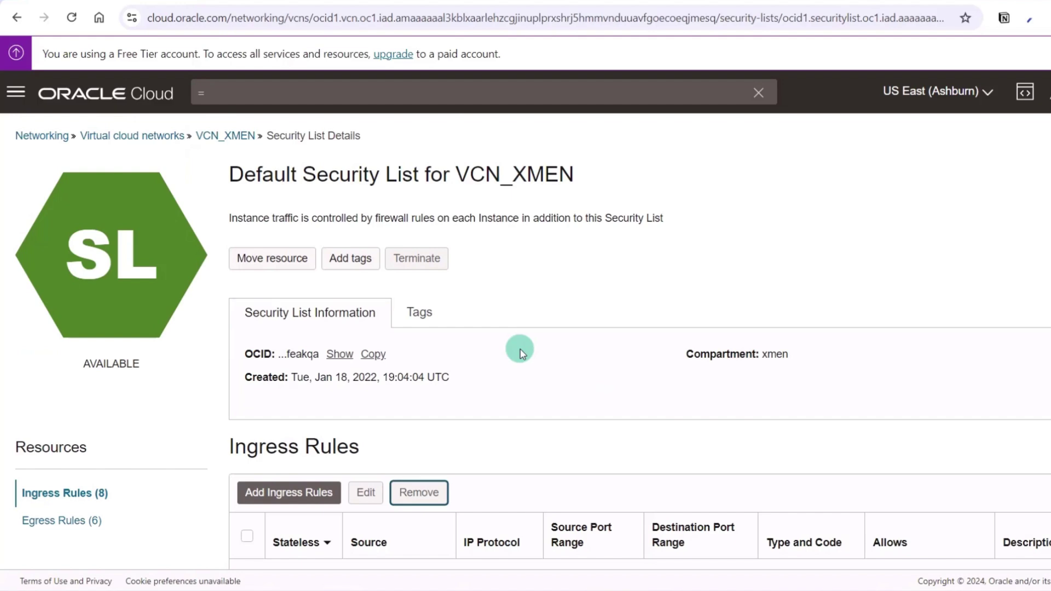
pyautogui.scroll(-1, 520, 351)
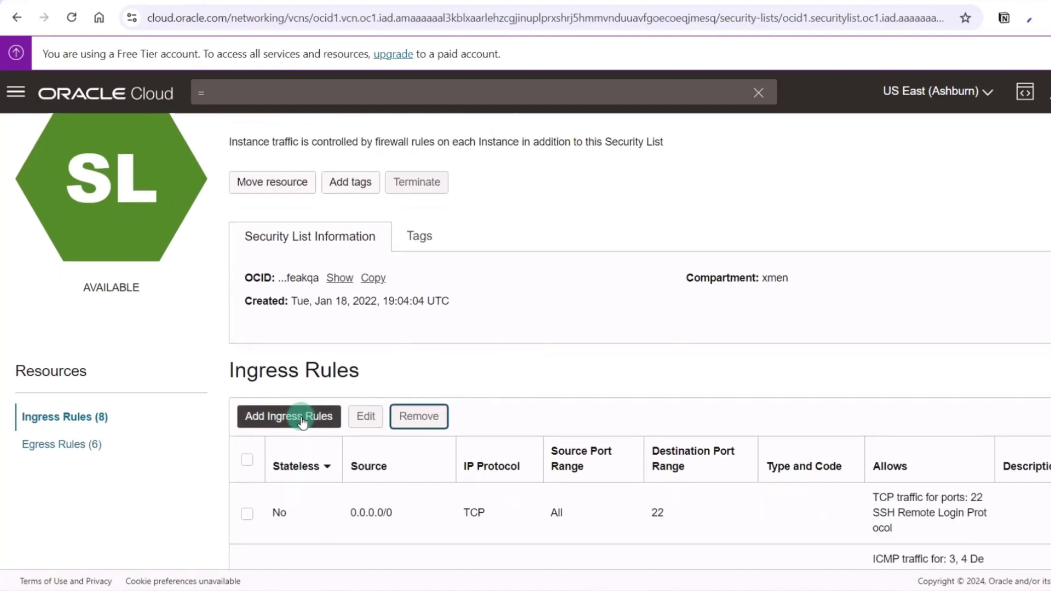
# - Add an ingress rule from 0.0.0.0/0 for ports 943,443 described 'Open VPN magneto-US'
pyautogui.click(302, 421)
pyautogui.click(694, 311)
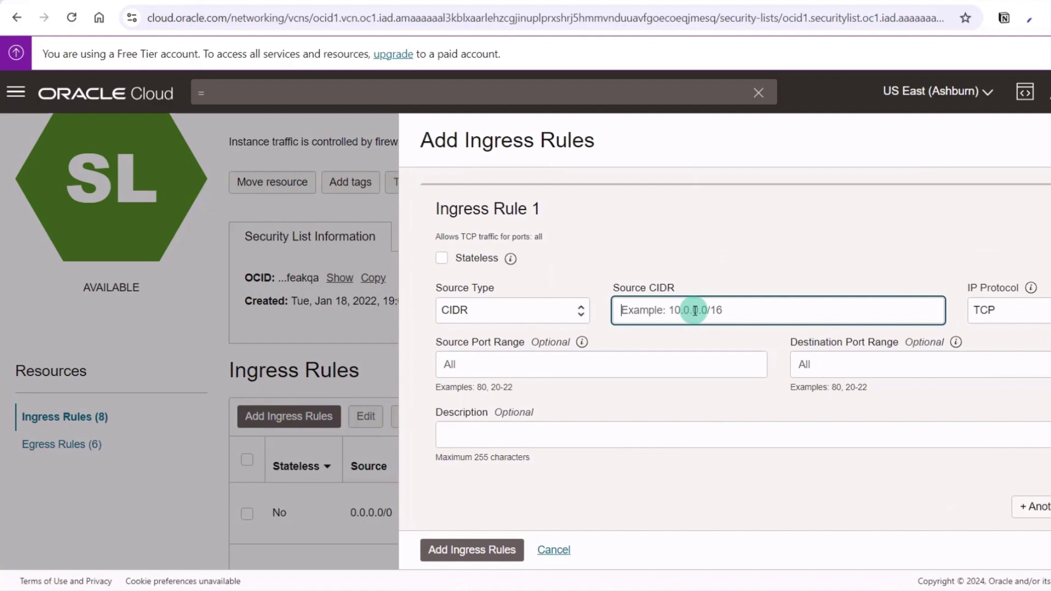
pyautogui.write('0.0.0.0')
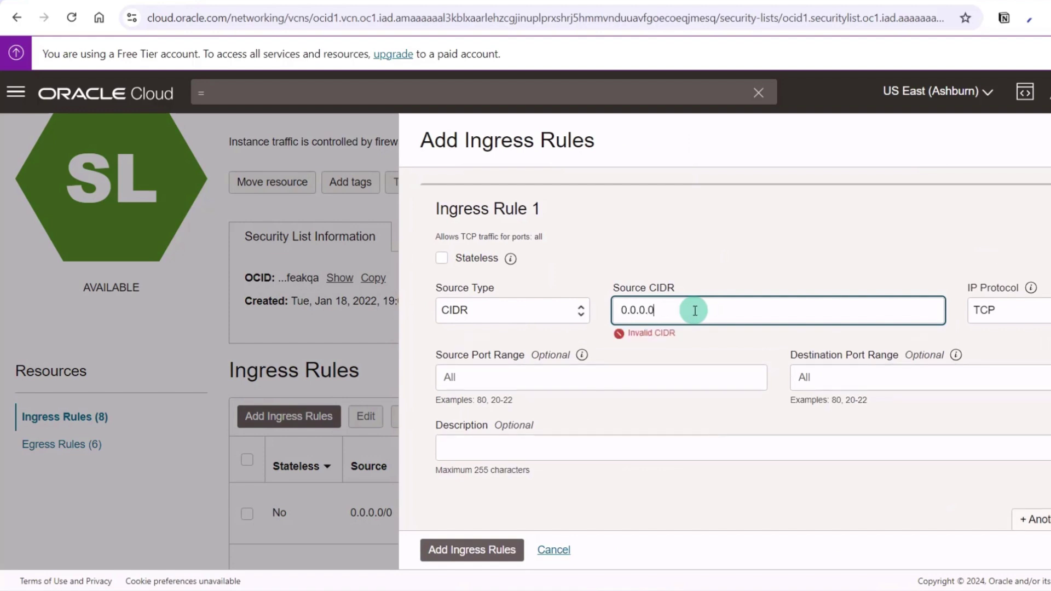
pyautogui.write('/0')
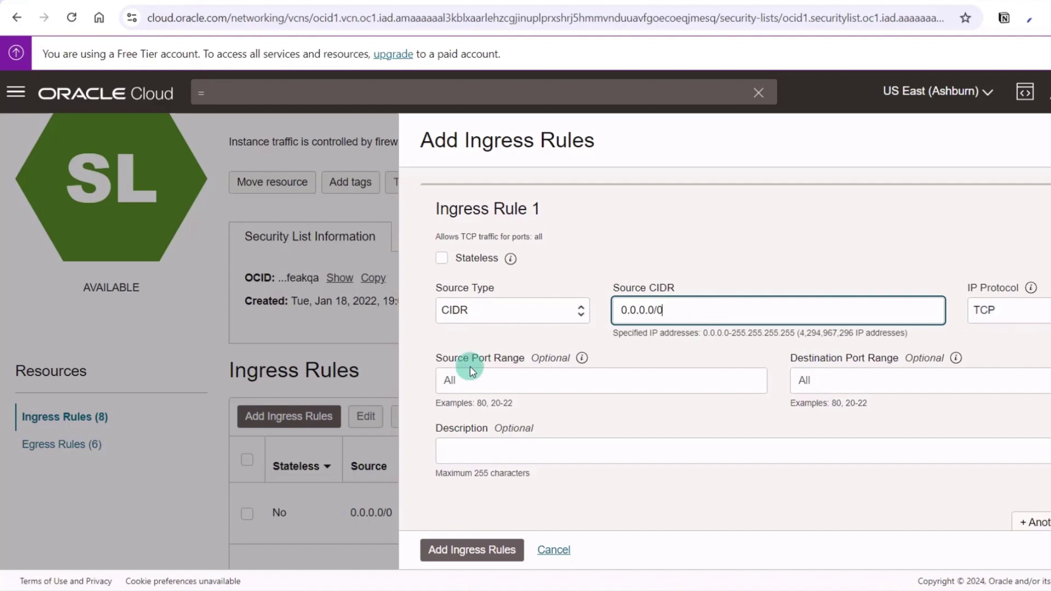
pyautogui.click(857, 381)
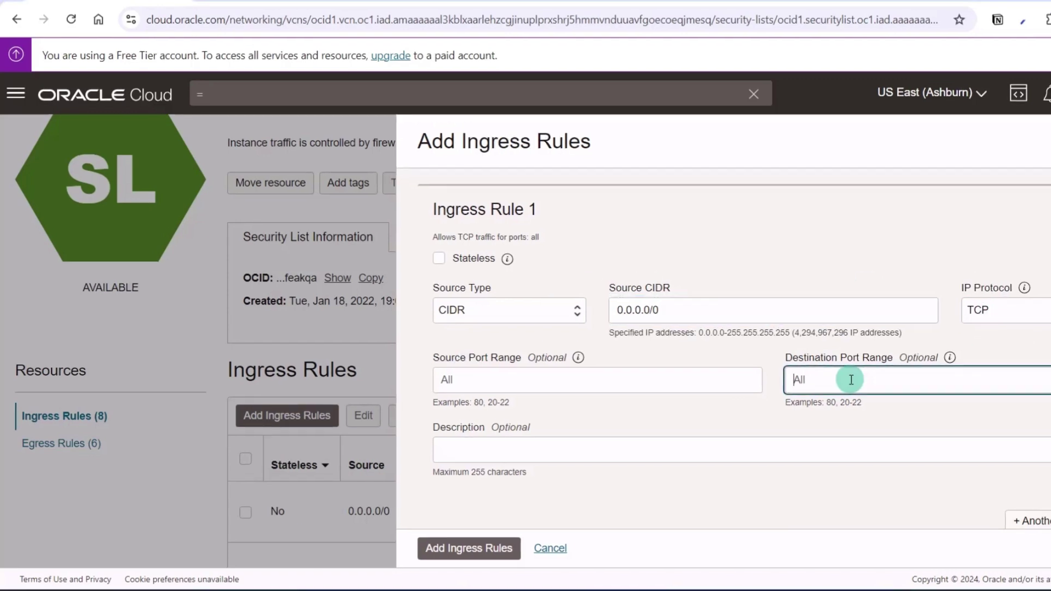
pyautogui.write('943,443')
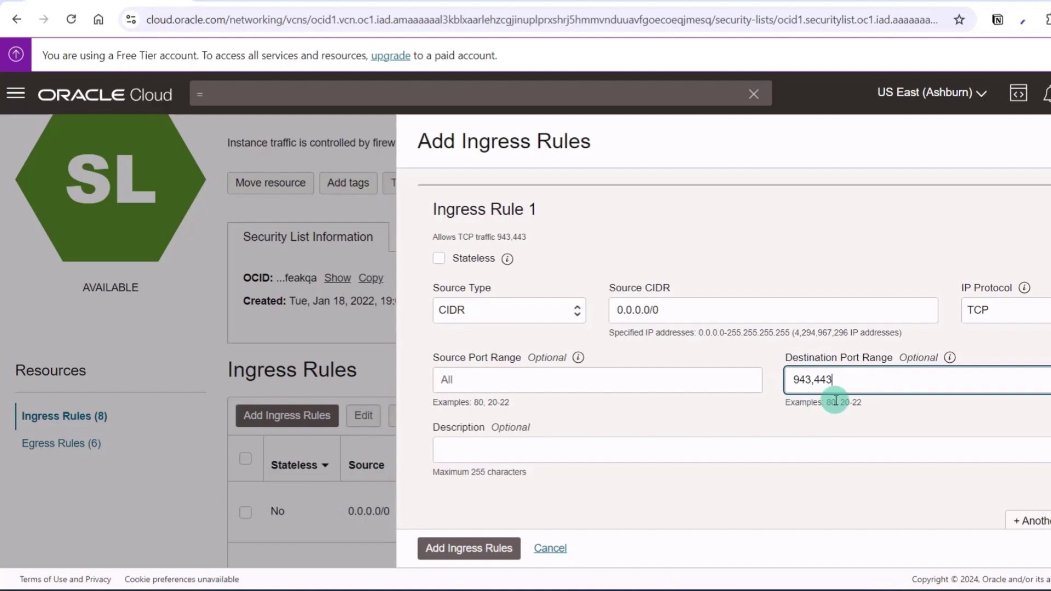
pyautogui.click(526, 449)
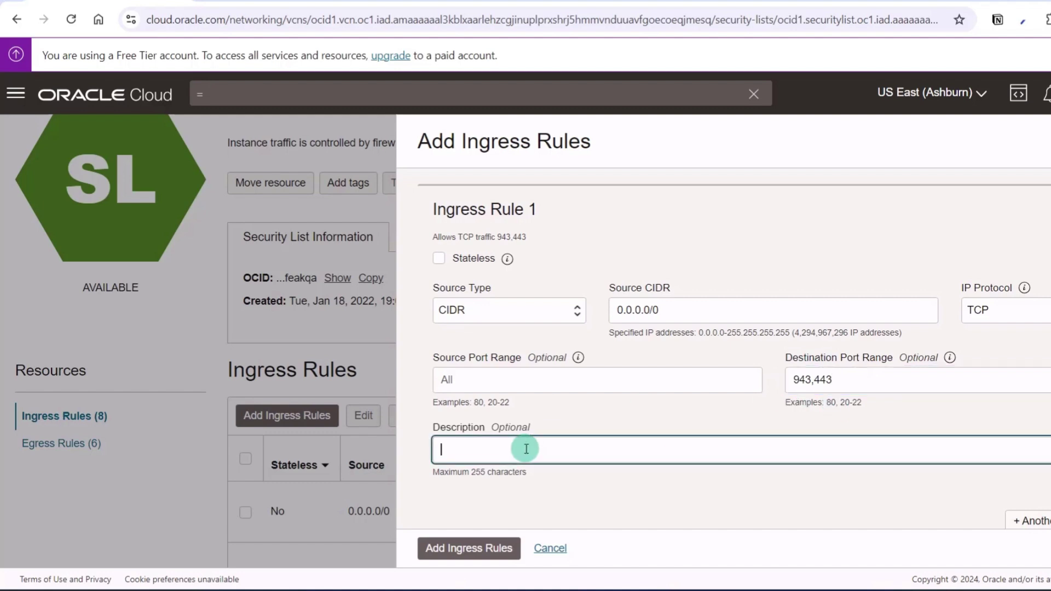
pyautogui.write('Open VP')
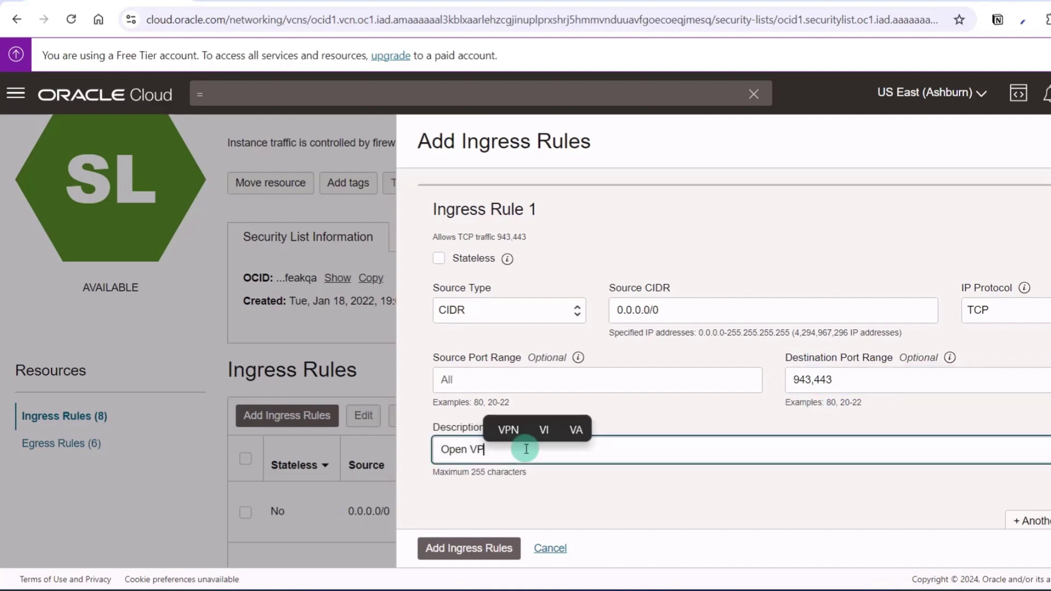
pyautogui.write('N magneto-US')
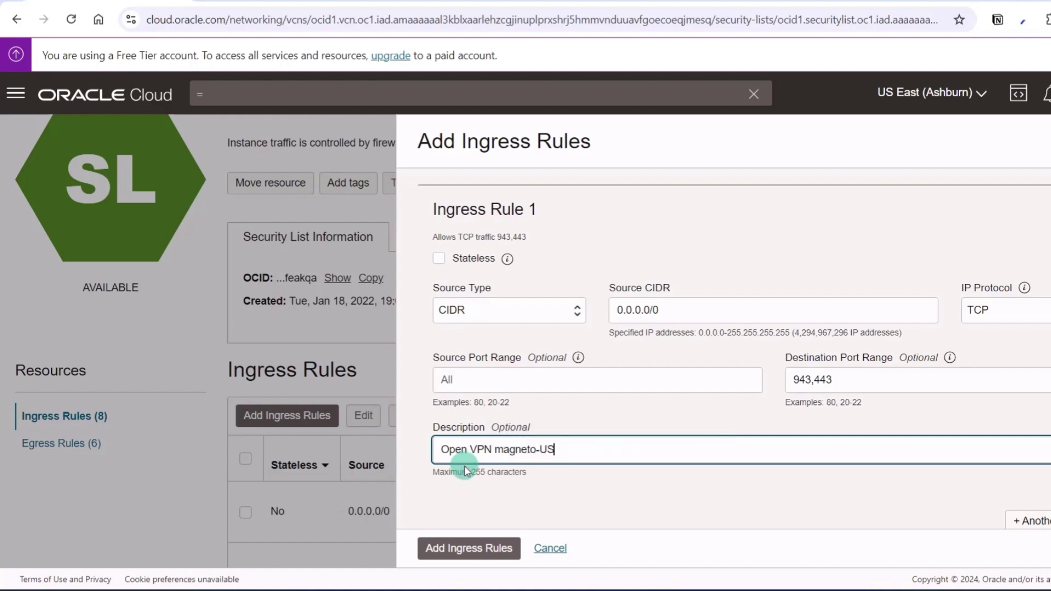
pyautogui.click(476, 550)
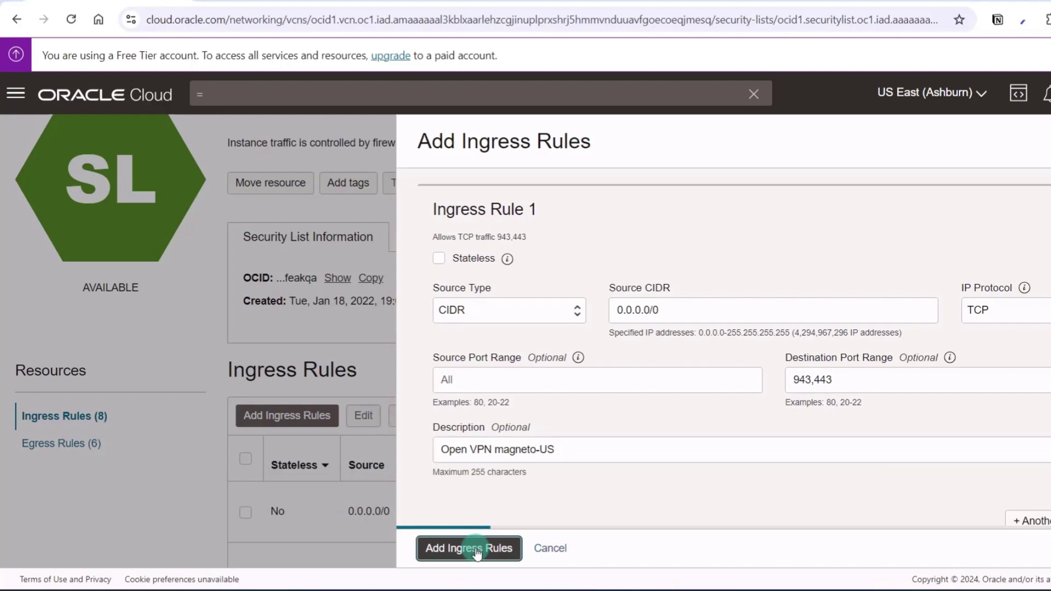
# - Check that the new 943 and 443 ingress rules appear in the rules table
pyautogui.scroll(-8, 496, 395)
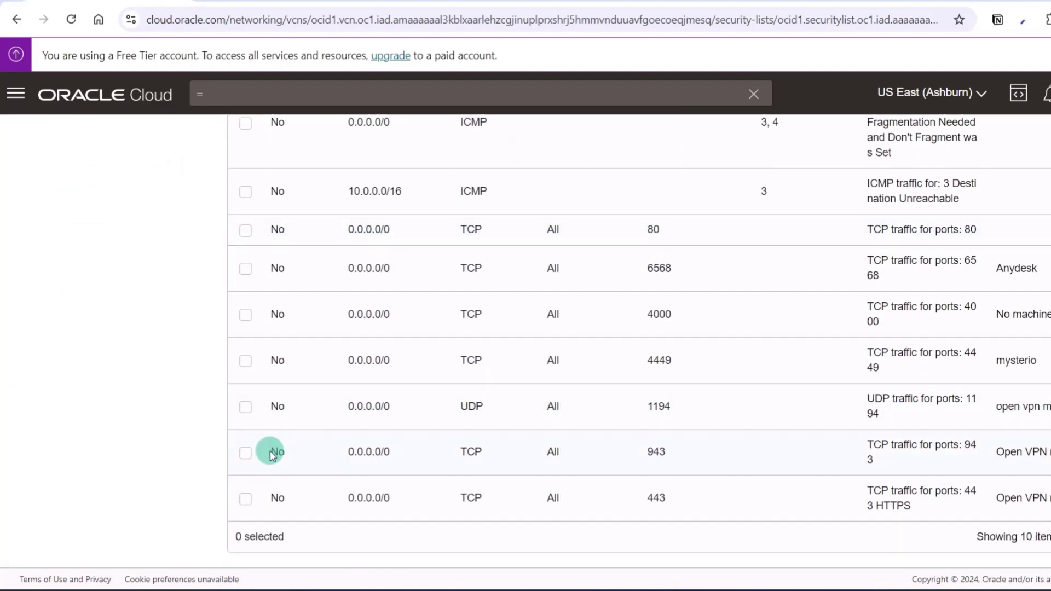
pyautogui.moveTo(270, 450); pyautogui.dragTo(857, 535)
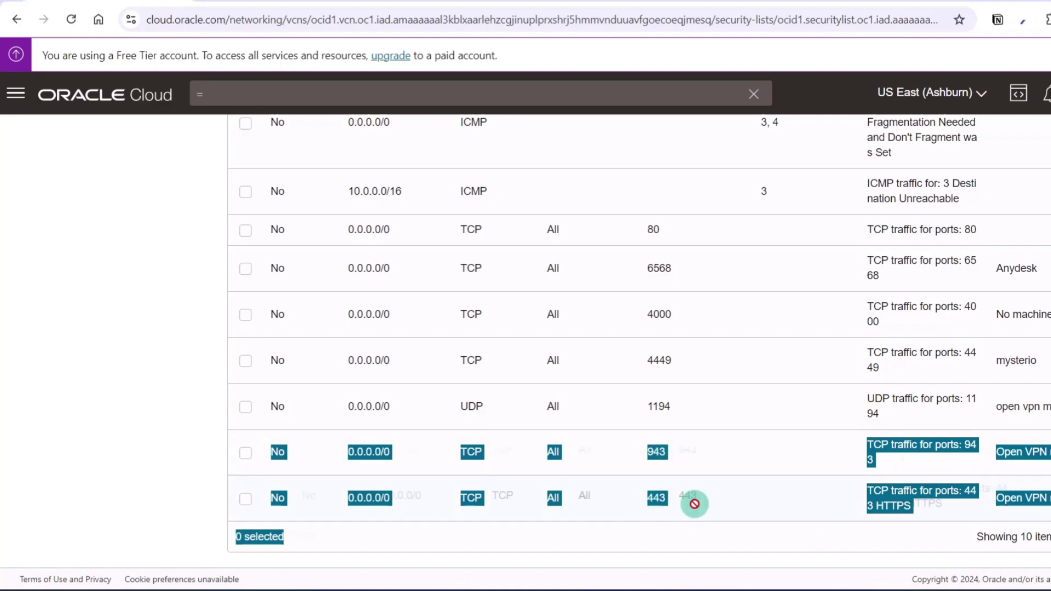
pyautogui.moveTo(1004, 452); pyautogui.dragTo(1048, 452)
# - Copy the magneto-US instance's public IP address 129.80.192.54
pyautogui.scroll(8, 387, 370)
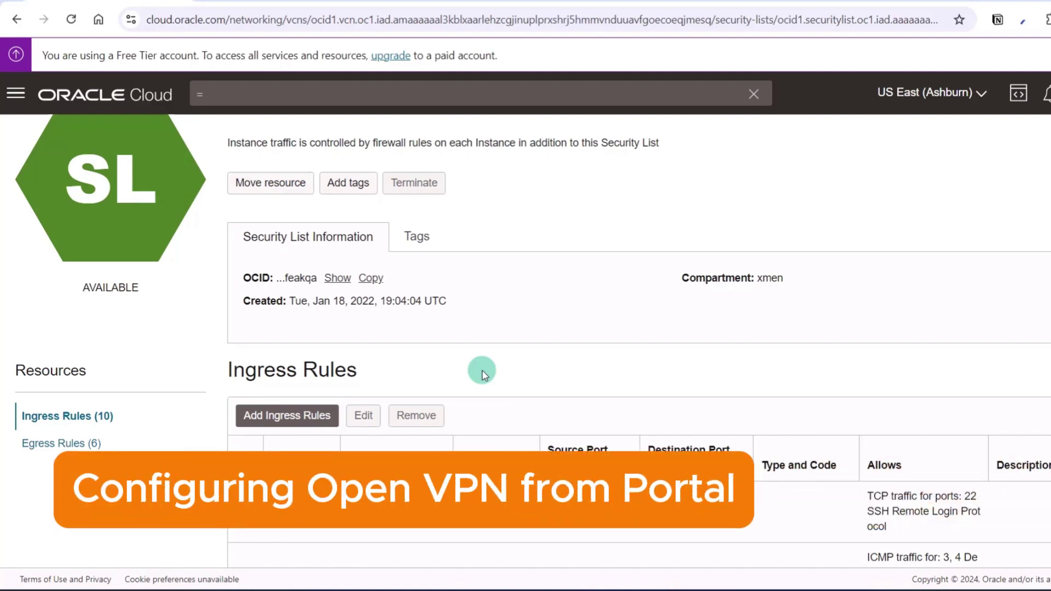
pyautogui.scroll(1, 203, 204)
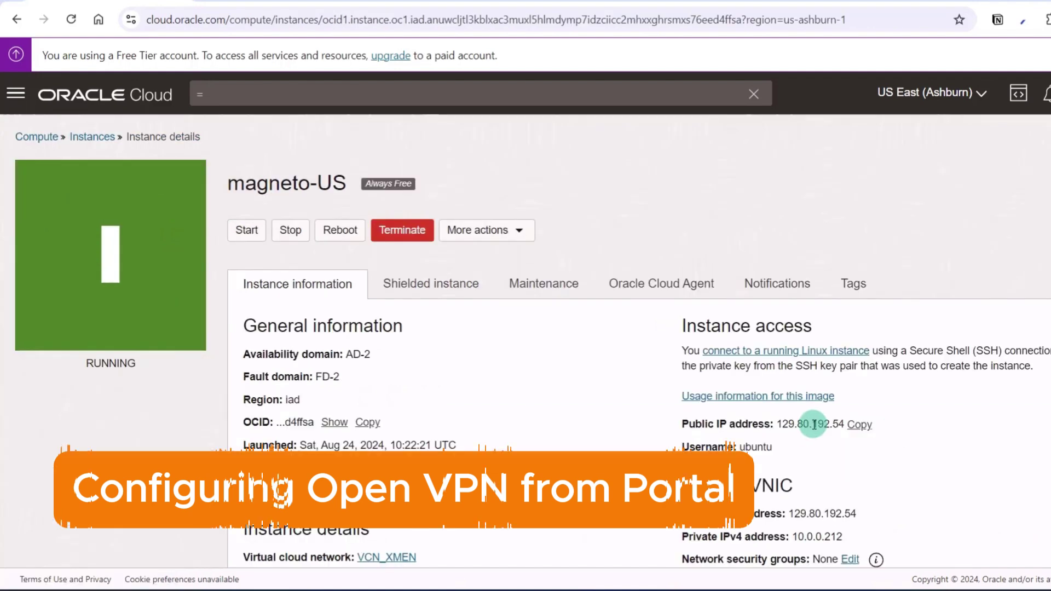
pyautogui.moveTo(781, 425); pyautogui.dragTo(833, 426)
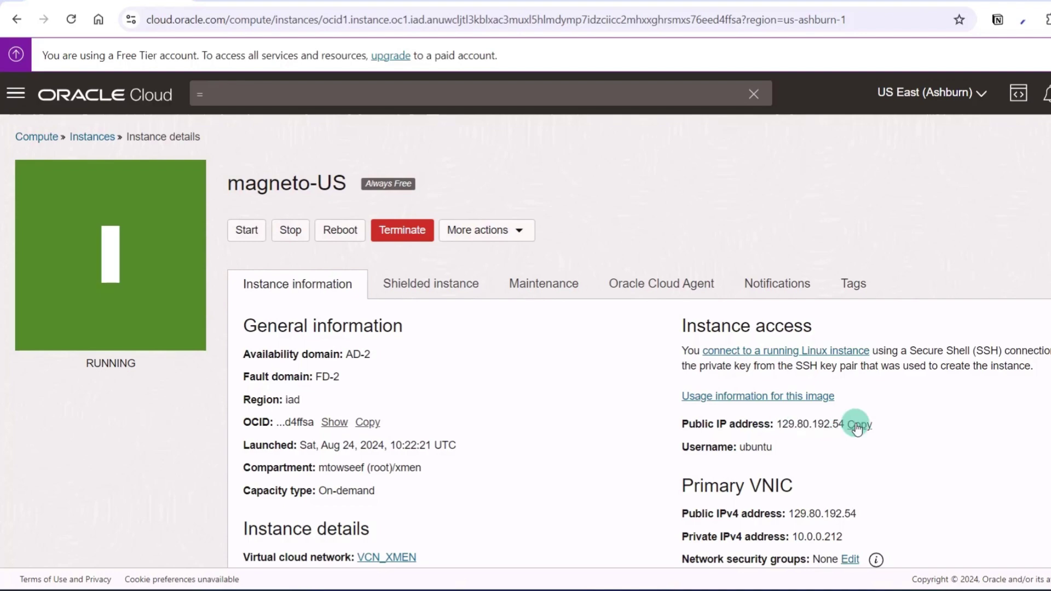
pyautogui.click(859, 424)
pyautogui.hotkey('ctrl', 't')
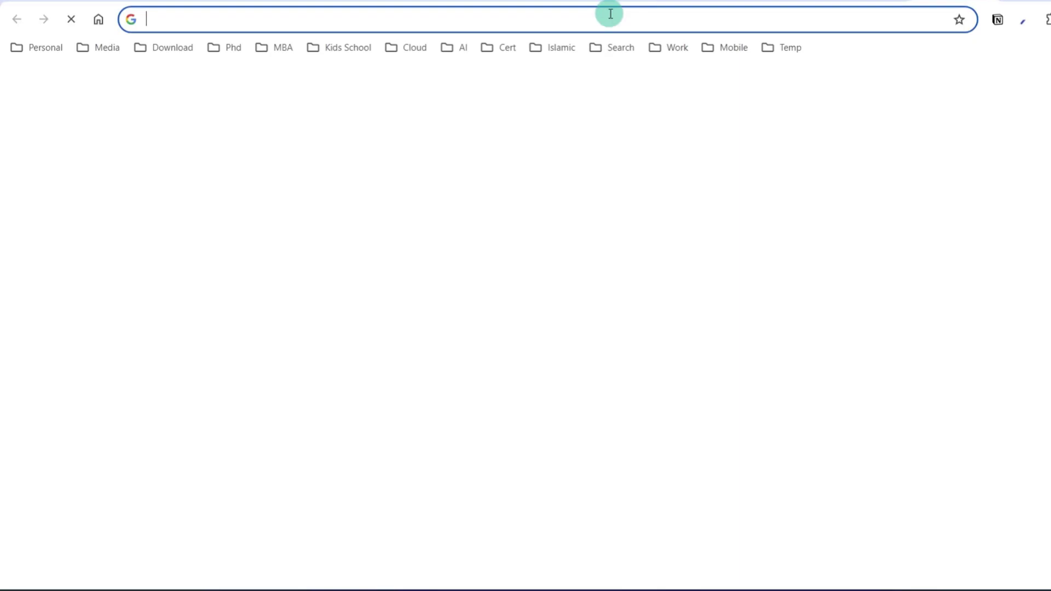
pyautogui.write('htt')
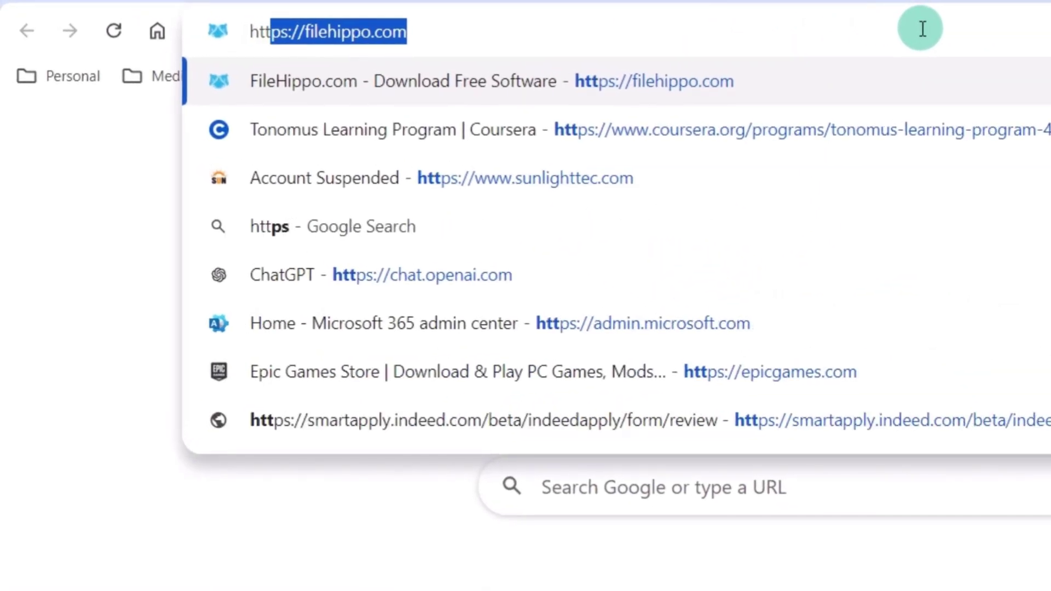
pyautogui.write('ps://')
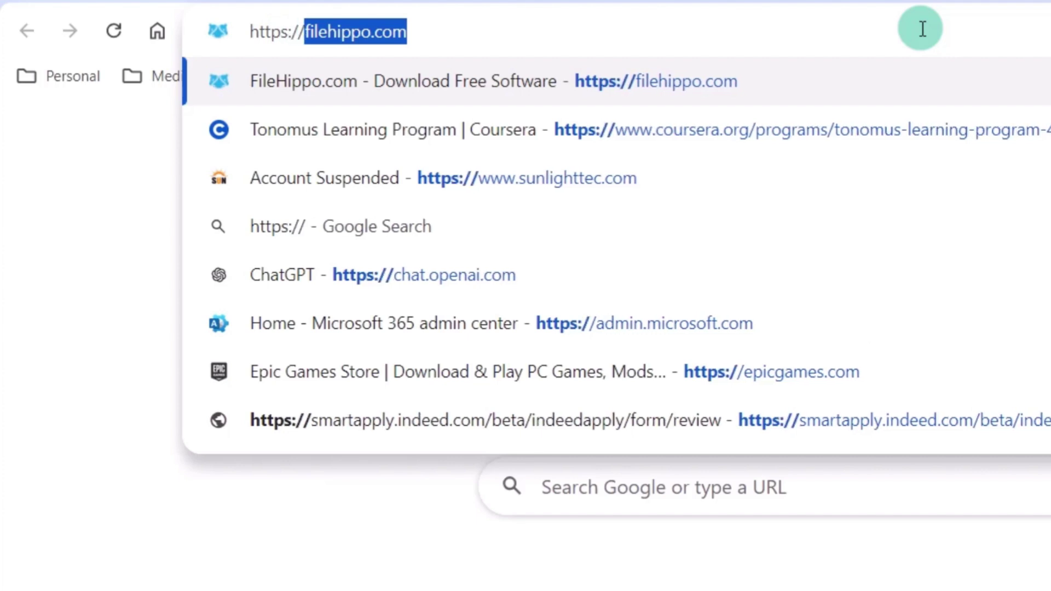
pyautogui.hotkey('ctrl', 'v')
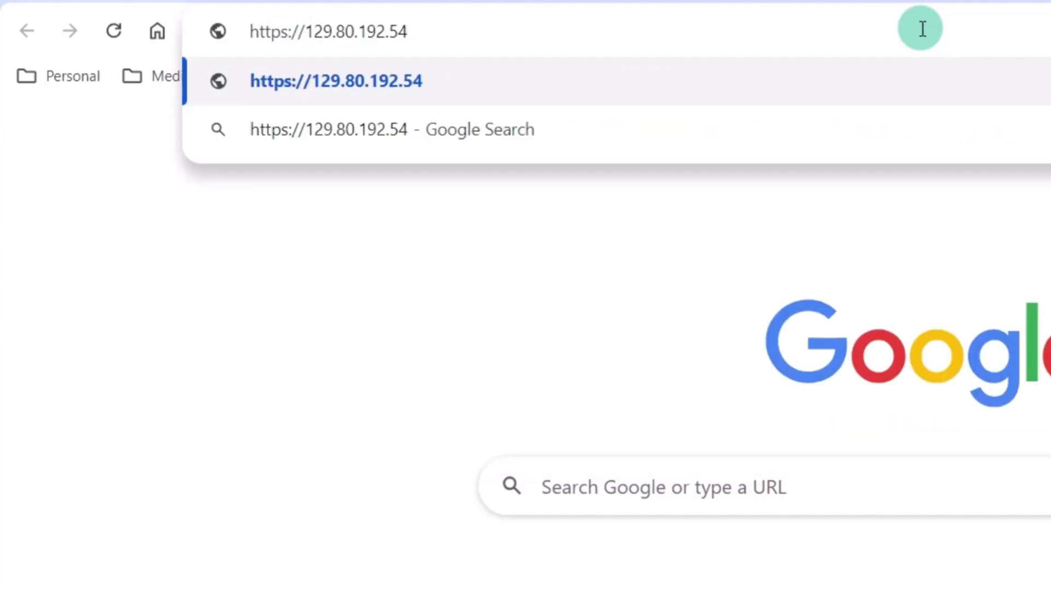
pyautogui.write(':943')
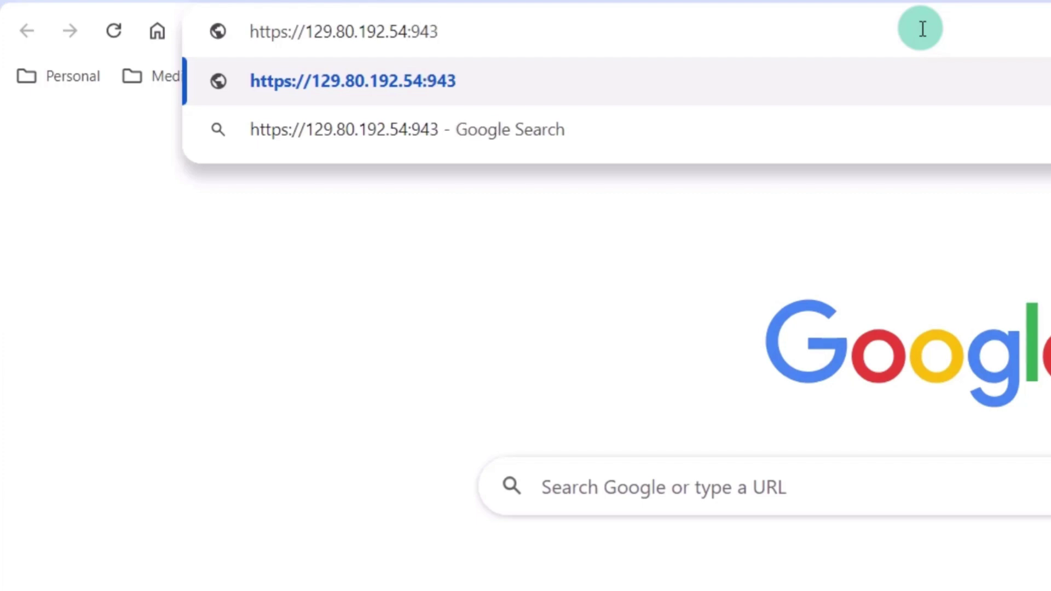
pyautogui.press('Return')
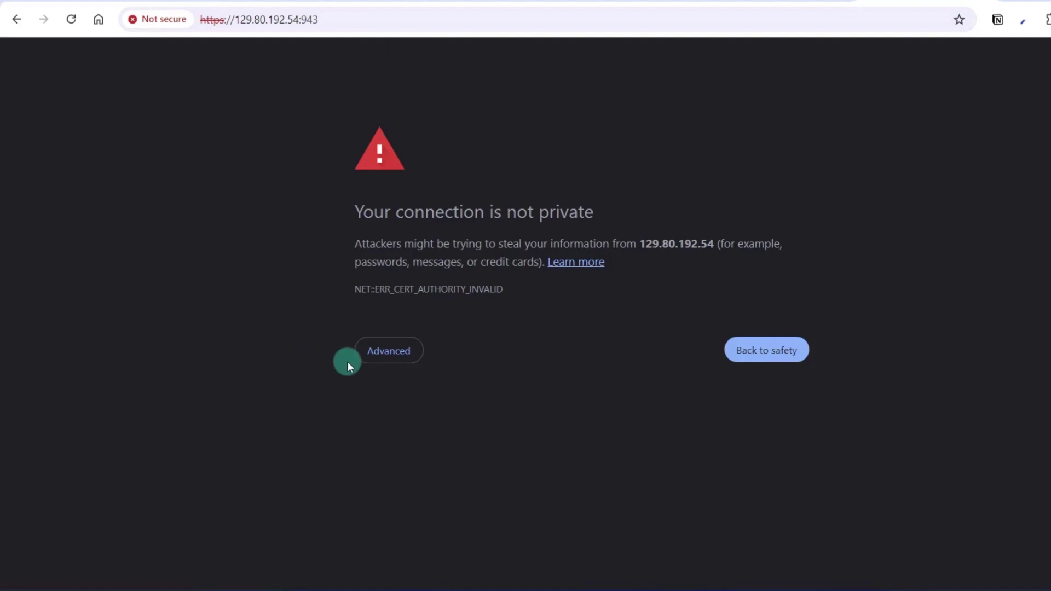
pyautogui.click(403, 352)
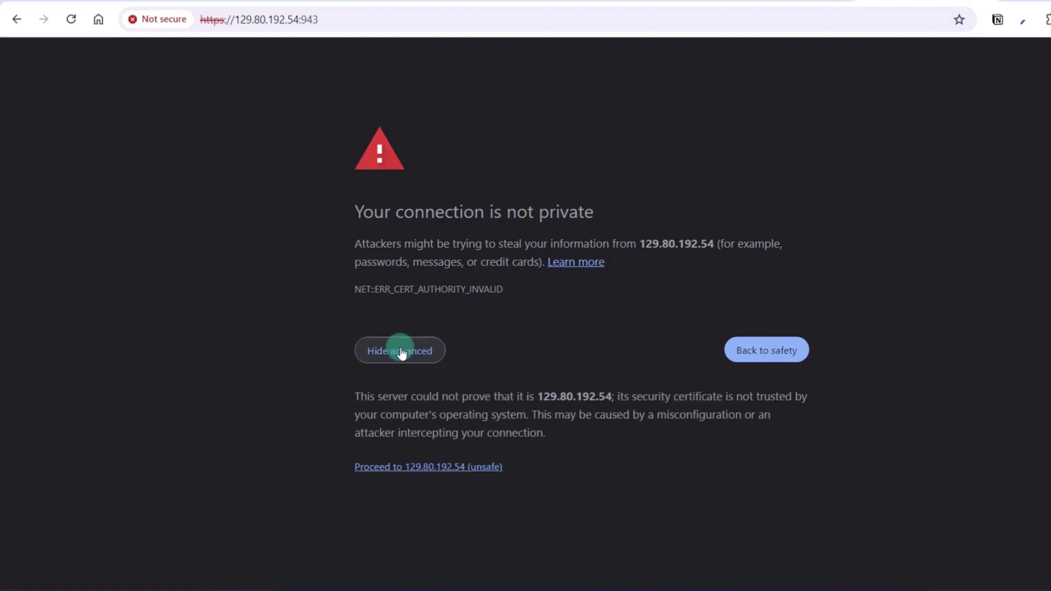
pyautogui.click(449, 468)
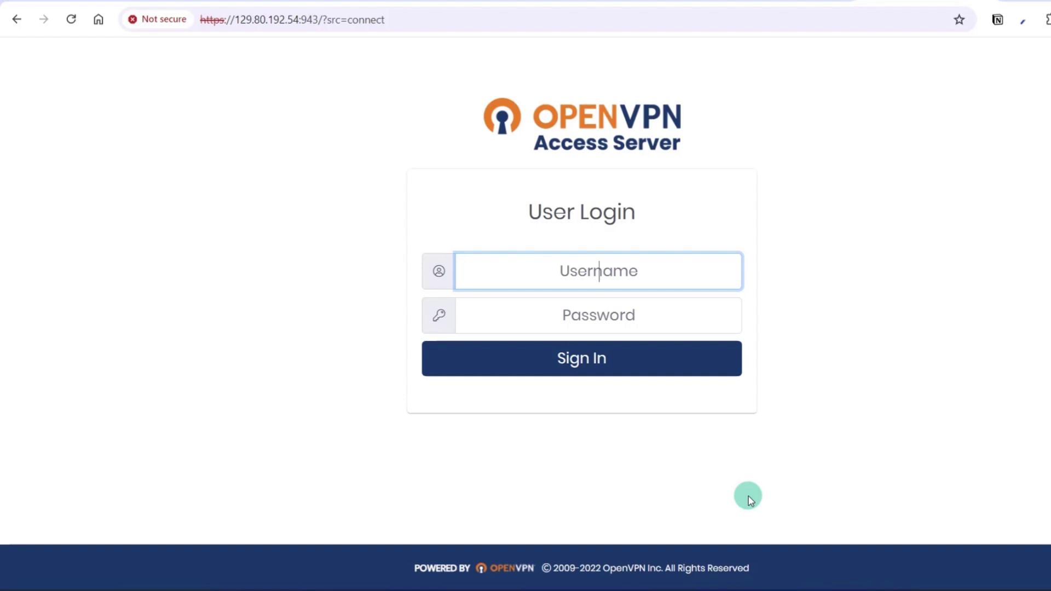
# - Sign in to the Access Server client portal with the admin username and password
pyautogui.write('open')
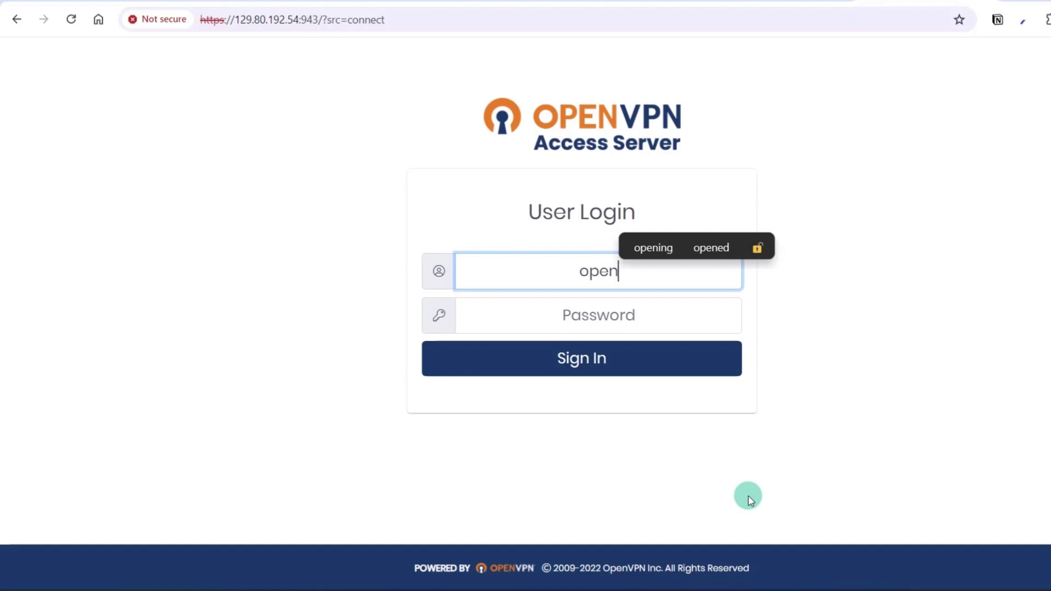
pyautogui.write('vpn')
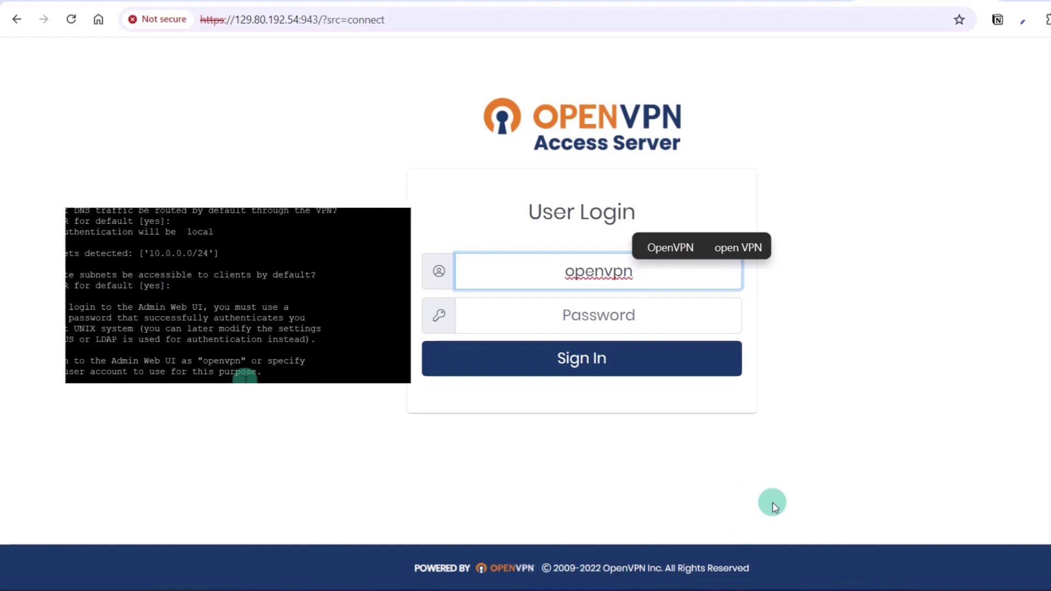
pyautogui.click(602, 306)
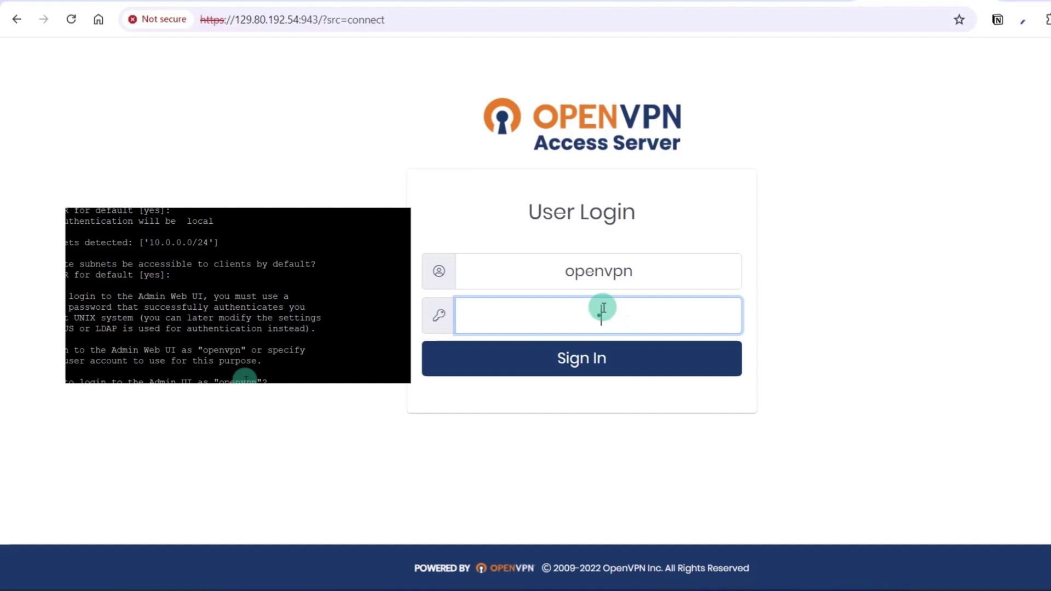
pyautogui.press('Return')
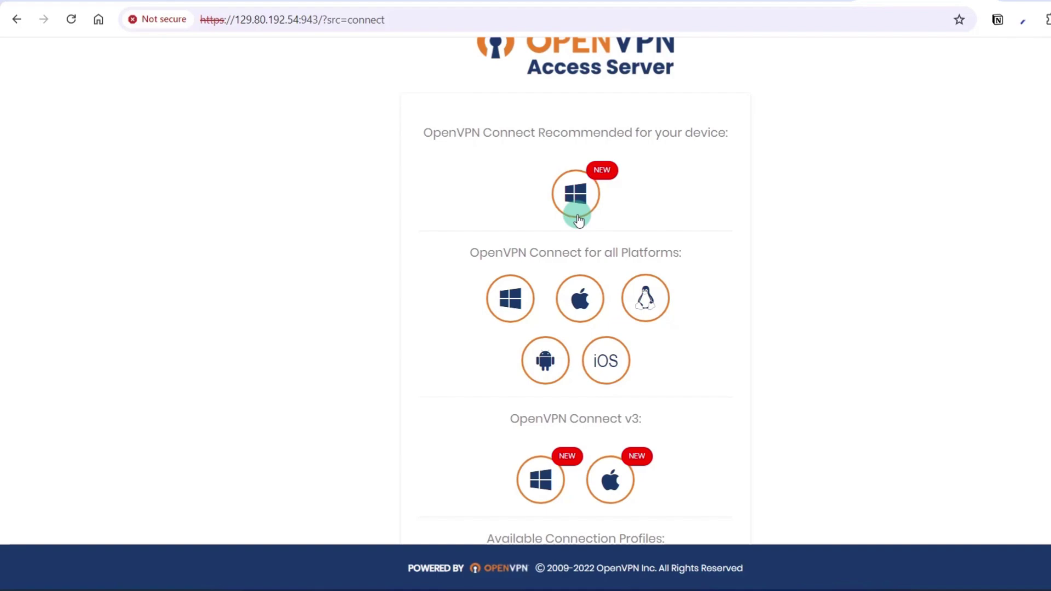
# - Search Windows for the OpenVPN Connect app, then go to the portal's Admin Panel
pyautogui.click(8, 585)
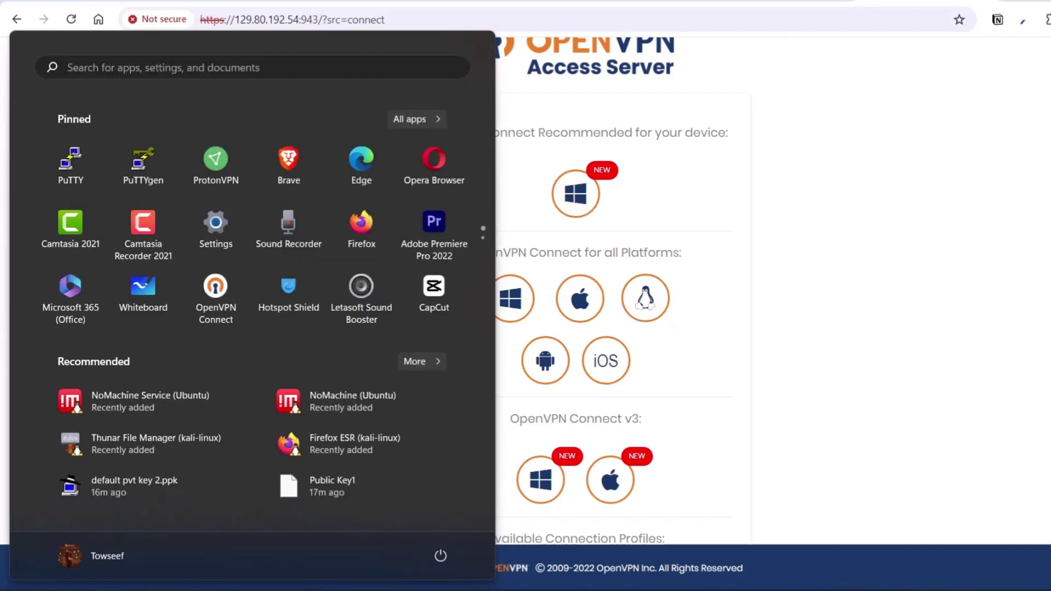
pyautogui.write('open')
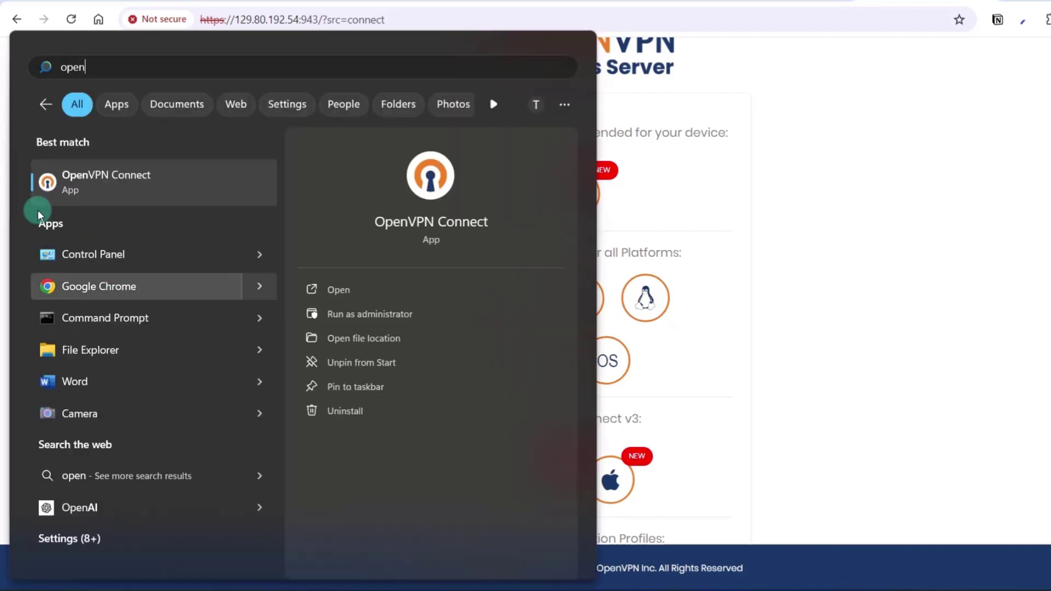
pyautogui.click(877, 267)
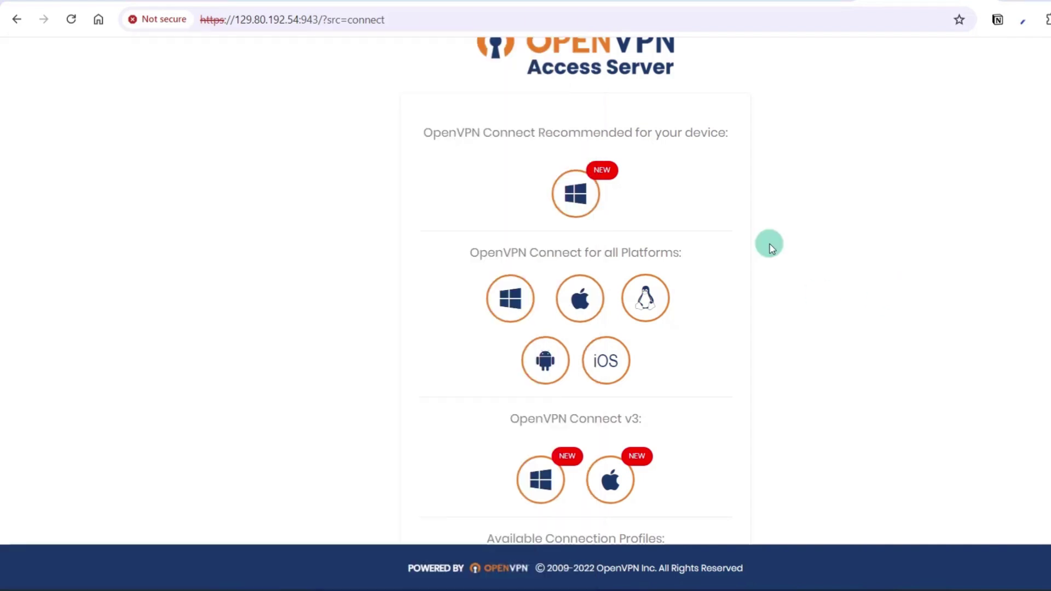
pyautogui.scroll(-5, 770, 247)
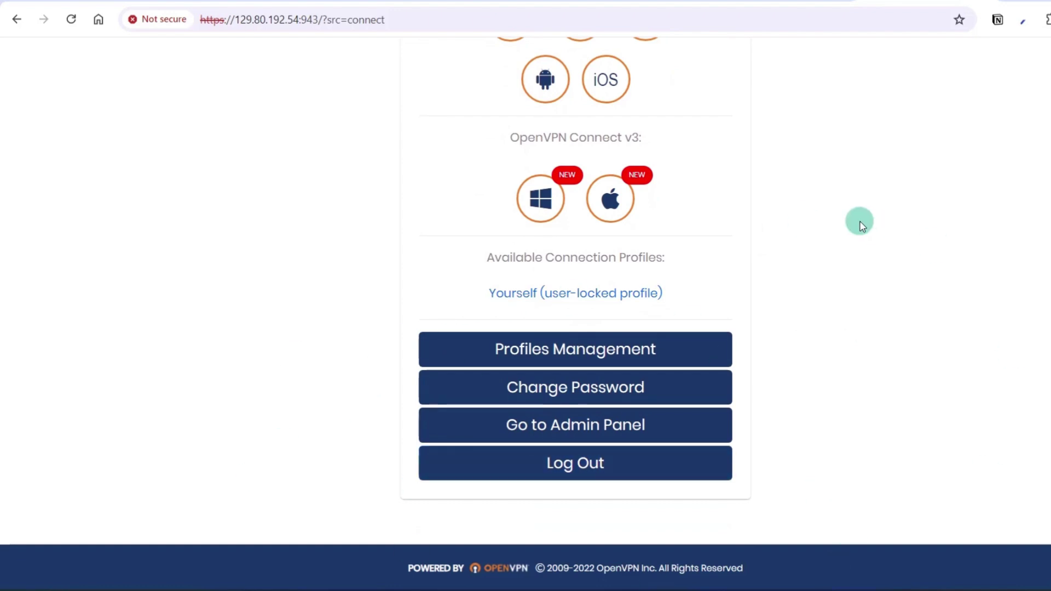
pyautogui.scroll(3, 794, 216)
pyautogui.scroll(-1, 727, 212)
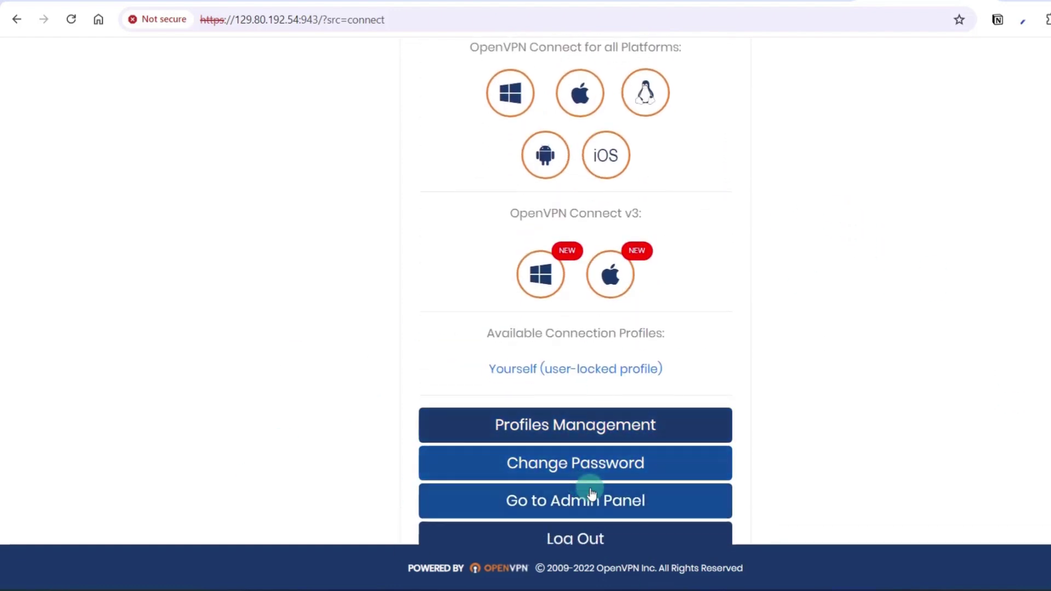
pyautogui.click(632, 513)
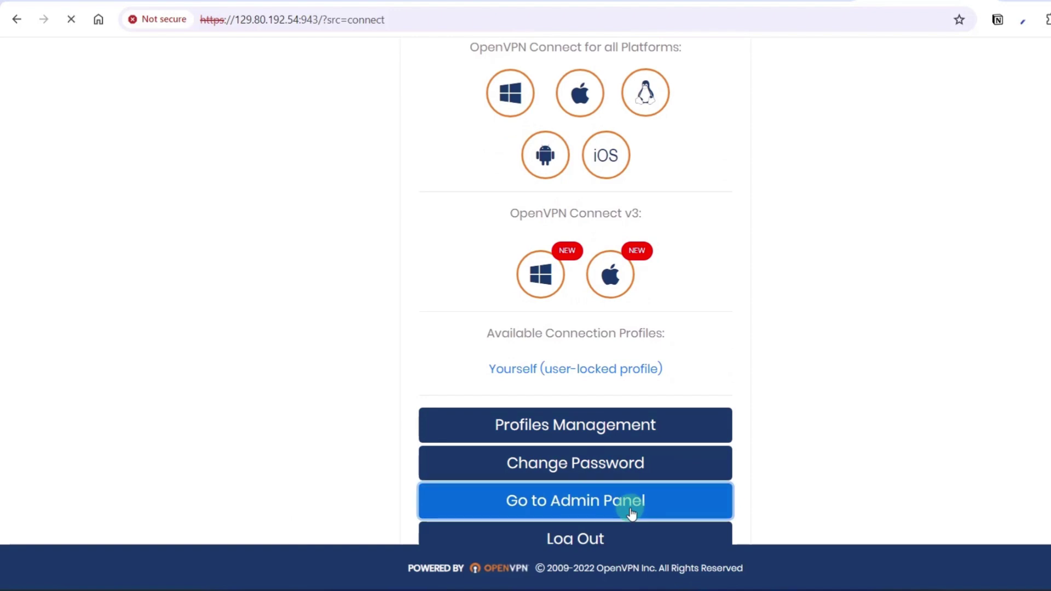
# - Sign in to the admin page and note the 2 allowed VPN connections
pyautogui.click(577, 264)
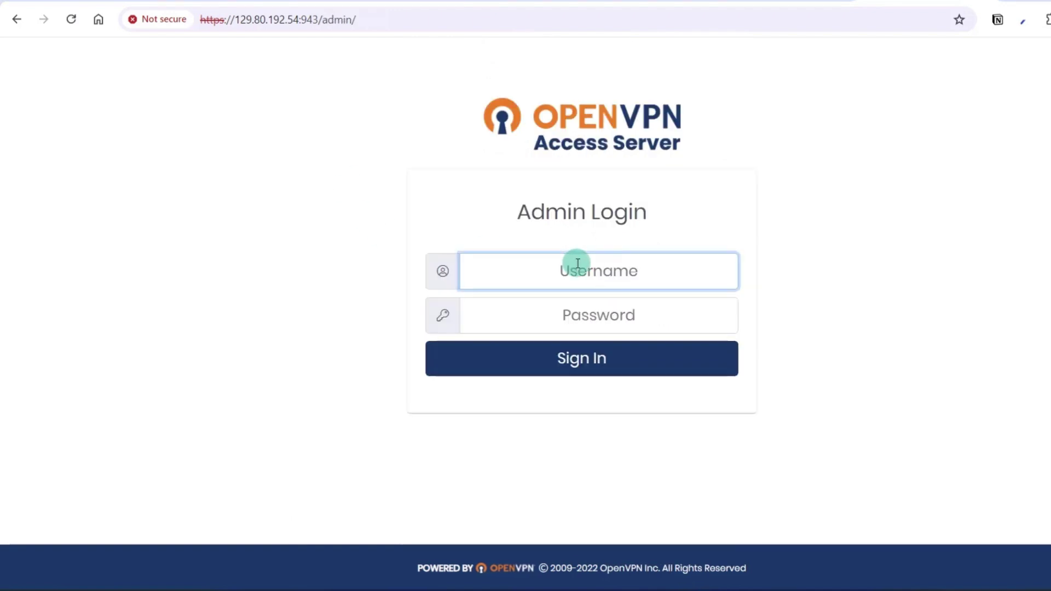
pyautogui.write('open')
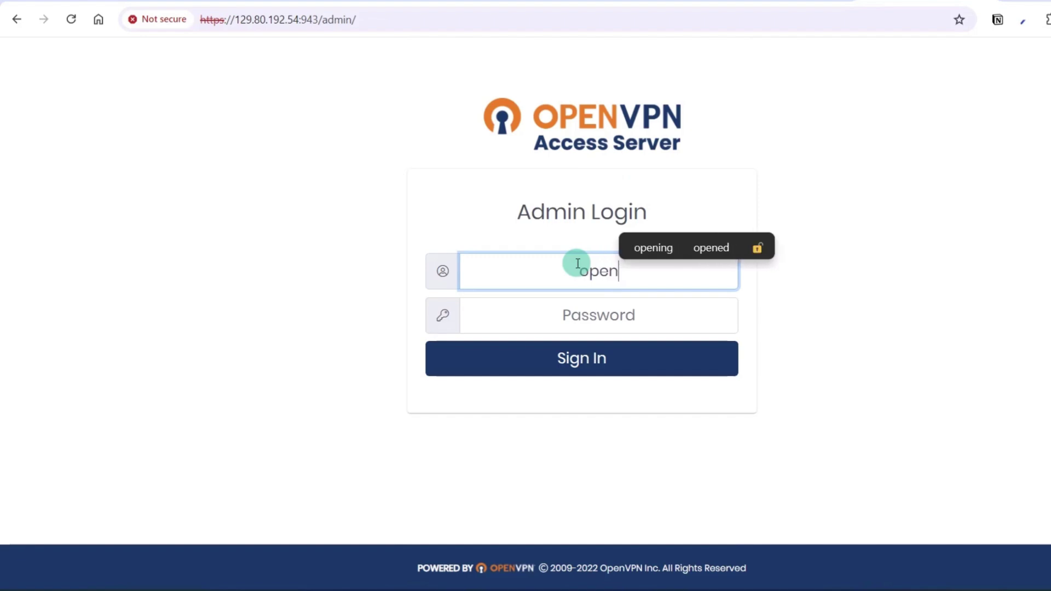
pyautogui.write('vpn')
pyautogui.press('Tab')
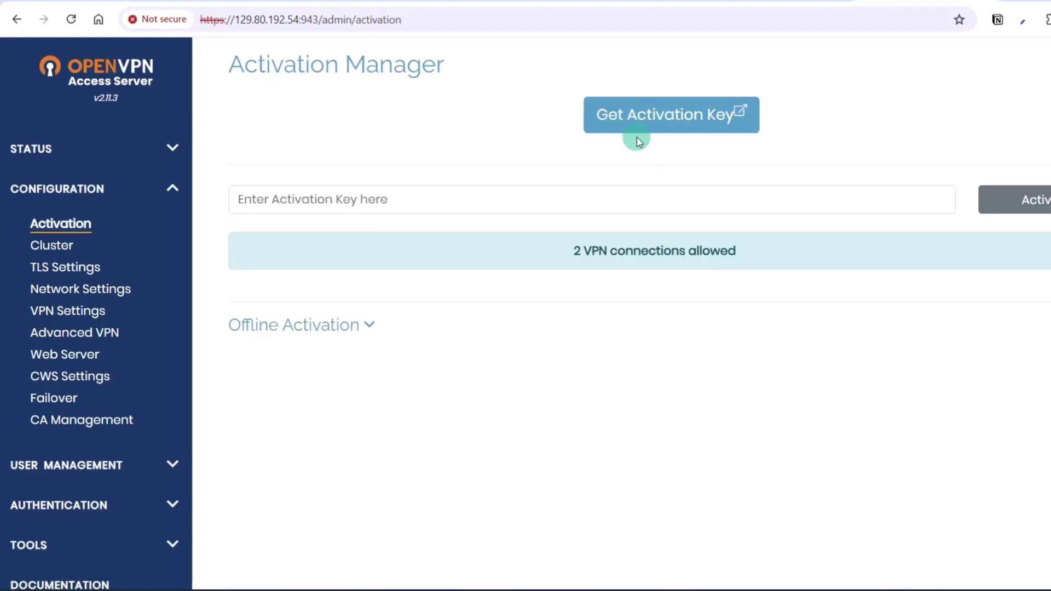
pyautogui.moveTo(567, 249); pyautogui.dragTo(750, 255)
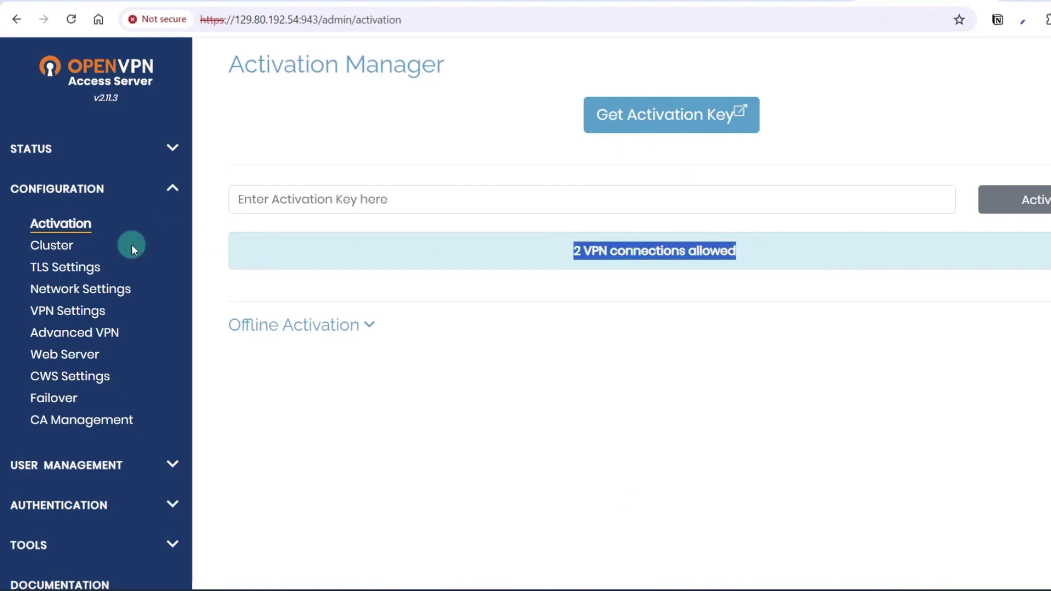
# - Replace the Network Settings hostname 10.0.0.212 with 129.80.192.54 and save
pyautogui.click(120, 295)
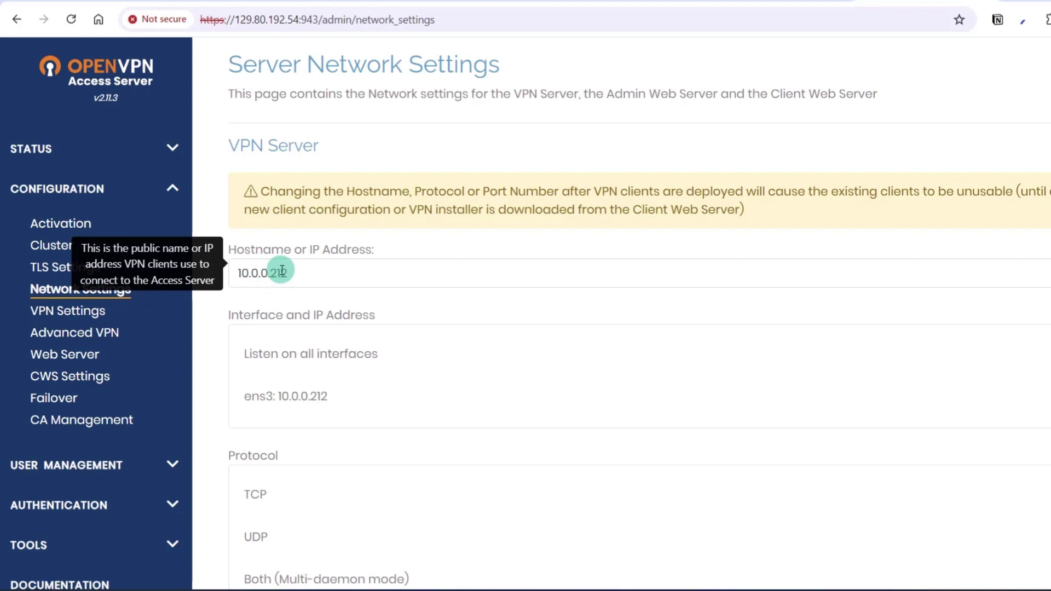
pyautogui.moveTo(299, 19); pyautogui.dragTo(237, 21)
pyautogui.hotkey('ctrl', 'c')
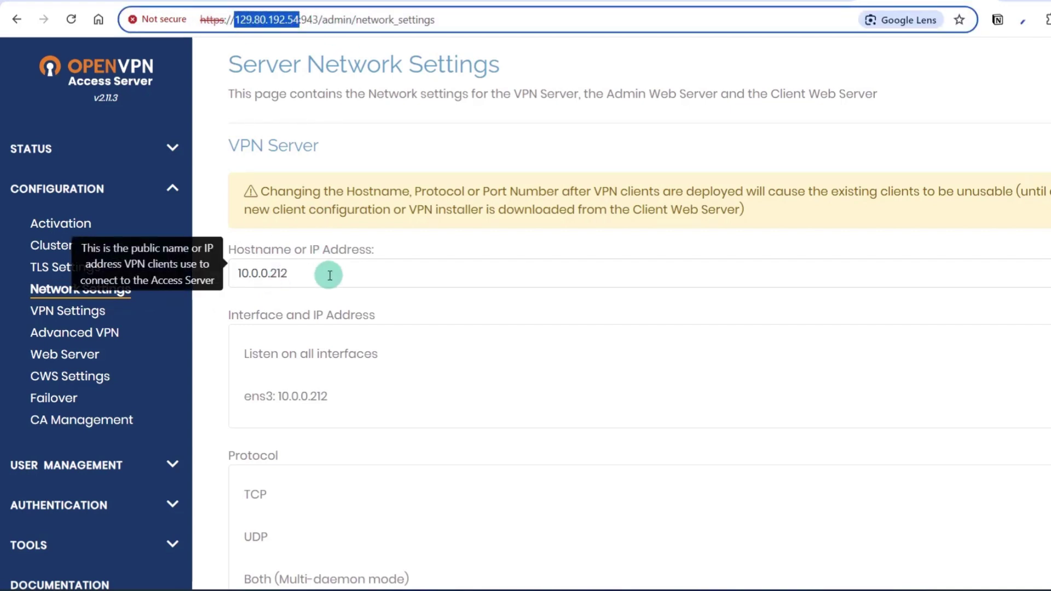
pyautogui.click(325, 274)
pyautogui.hotkey('ctrl', 'a')
pyautogui.hotkey('ctrl', 'v')
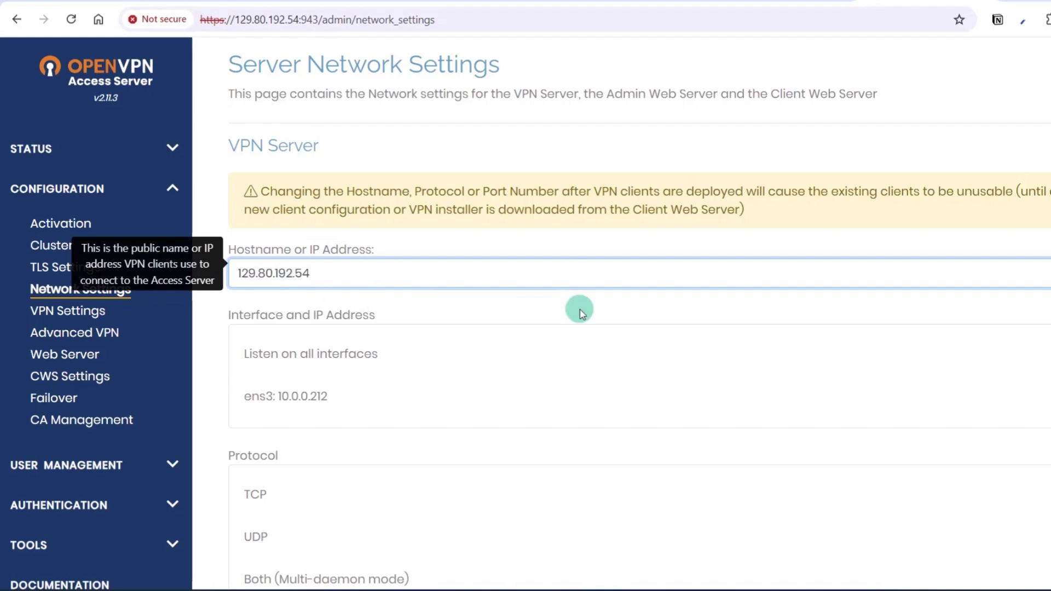
pyautogui.scroll(-20, 582, 314)
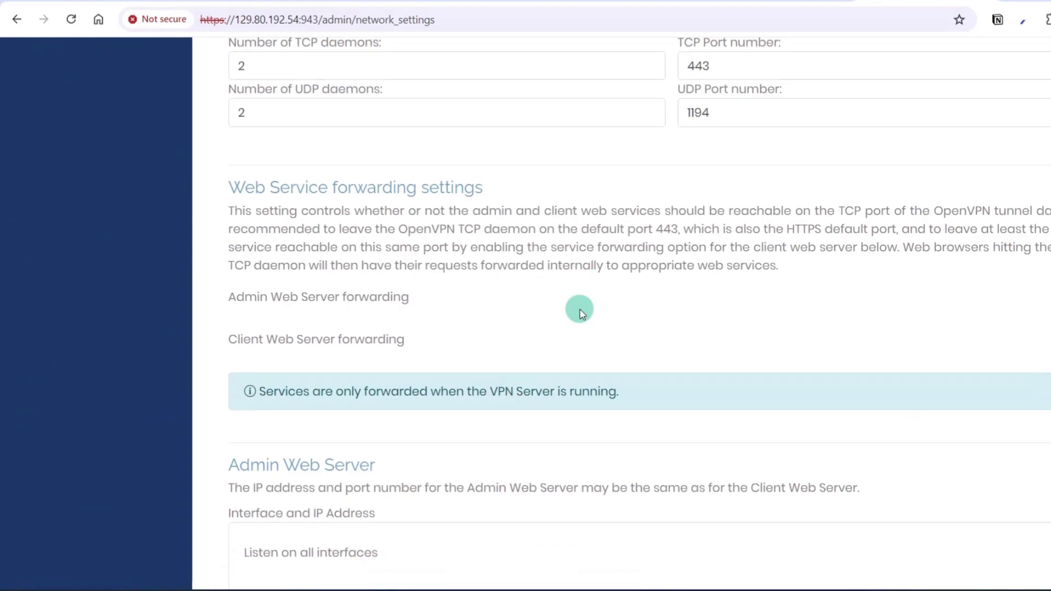
pyautogui.scroll(-3, 582, 313)
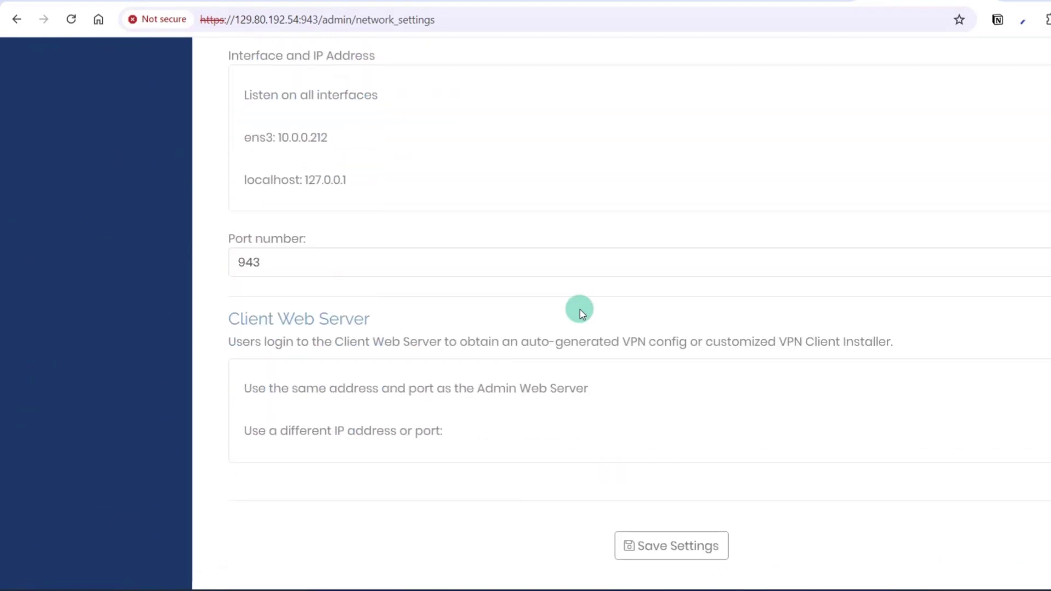
pyautogui.click(650, 546)
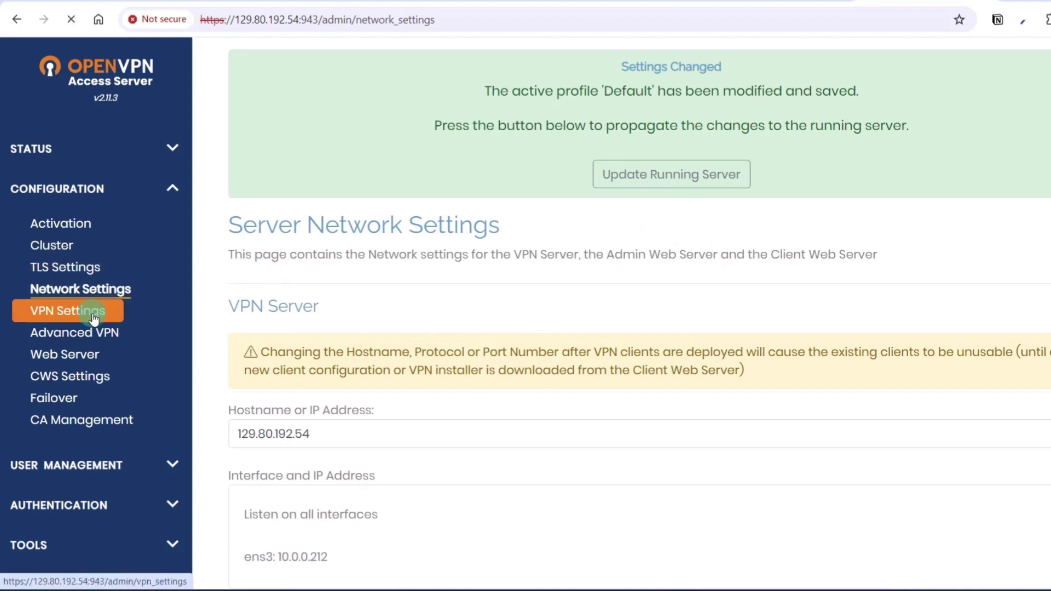
# - Have clients use specific DNS servers, primary 1.1.1.1 and secondary 1.0.0.1
pyautogui.scroll(-8, 544, 296)
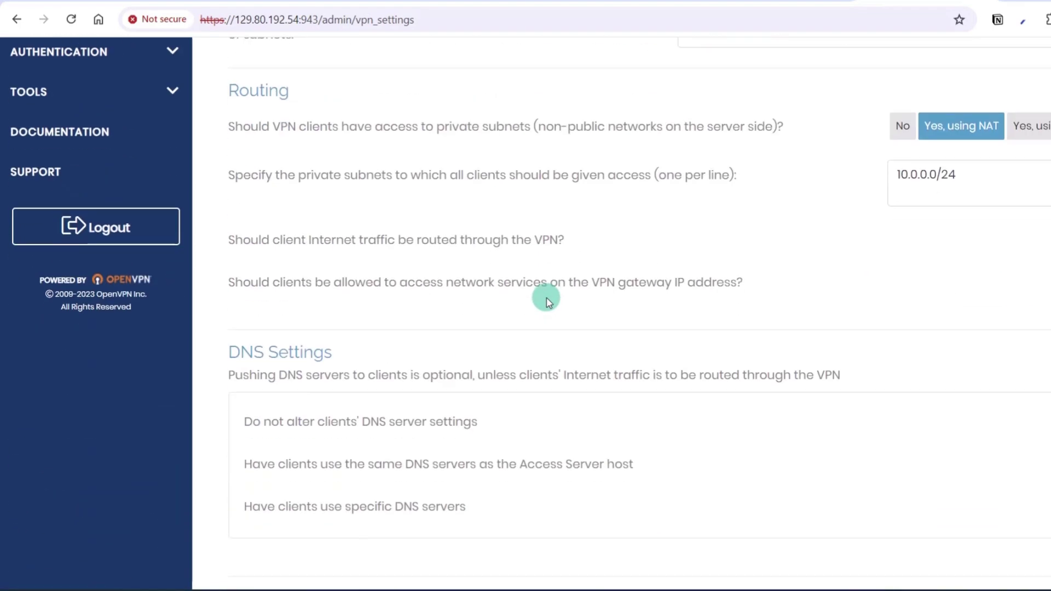
pyautogui.scroll(-1, 548, 300)
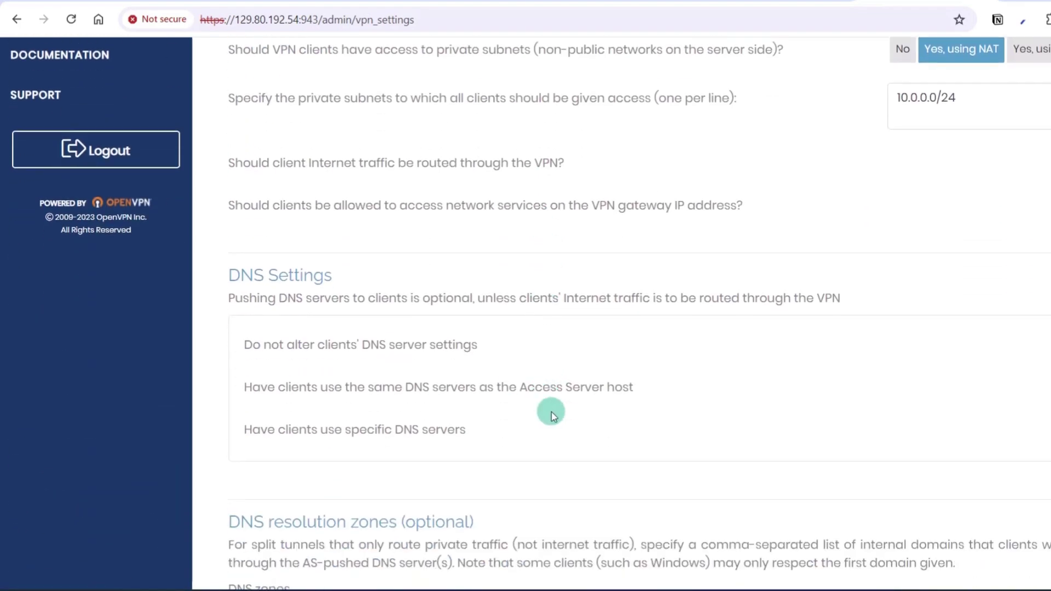
pyautogui.scroll(-1, 551, 415)
pyautogui.moveTo(420, 354); pyautogui.dragTo(438, 355)
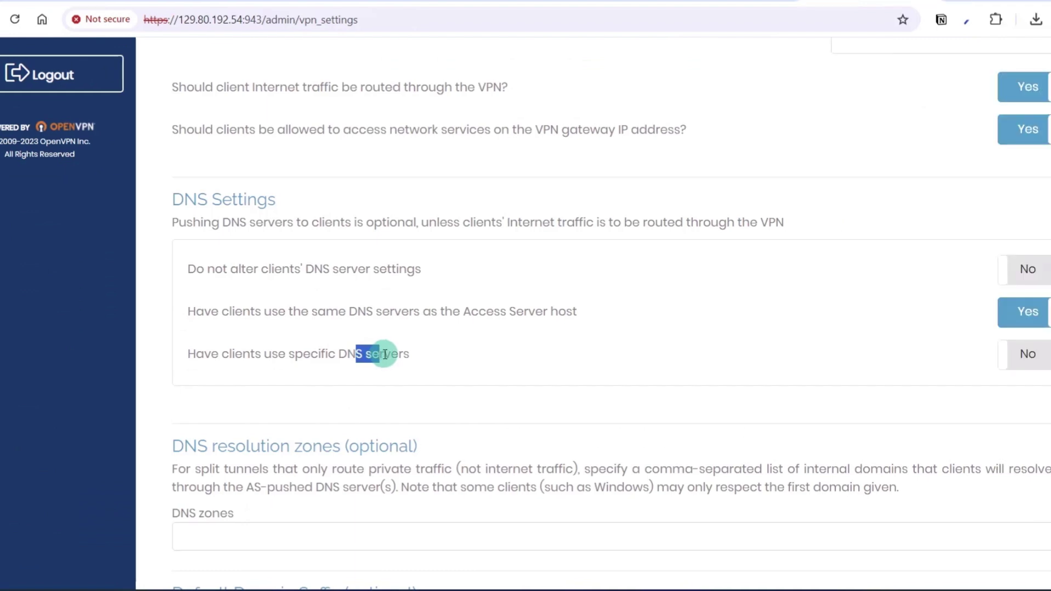
pyautogui.click(905, 368)
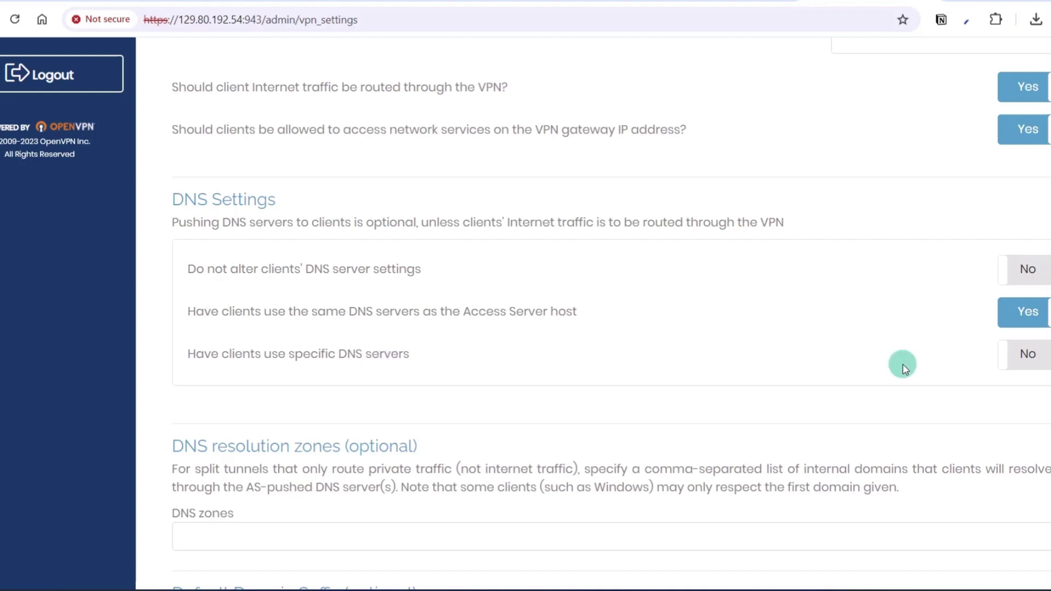
pyautogui.click(1012, 358)
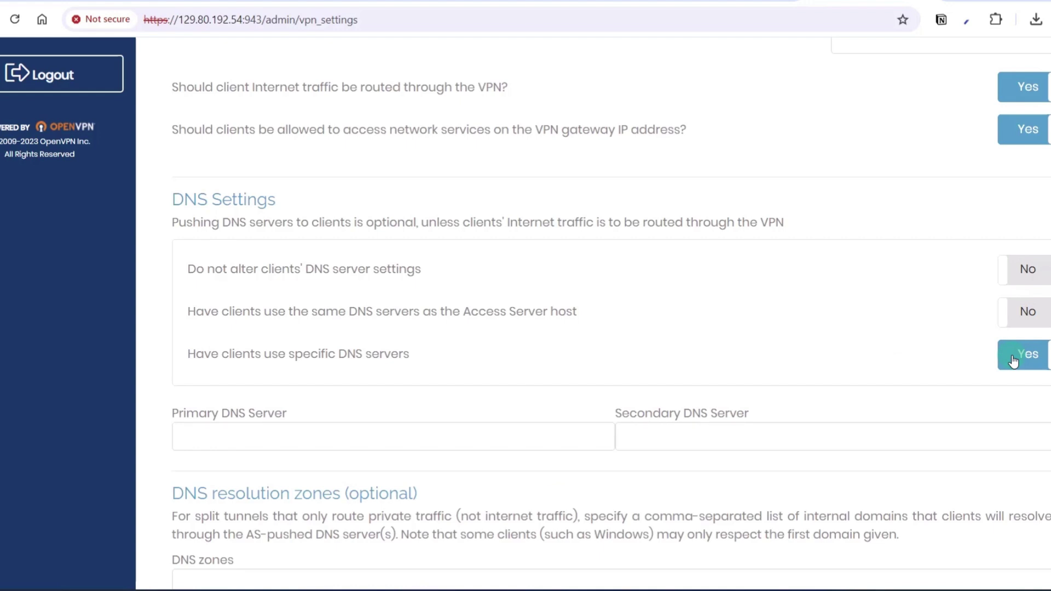
pyautogui.click(353, 432)
pyautogui.write('1.')
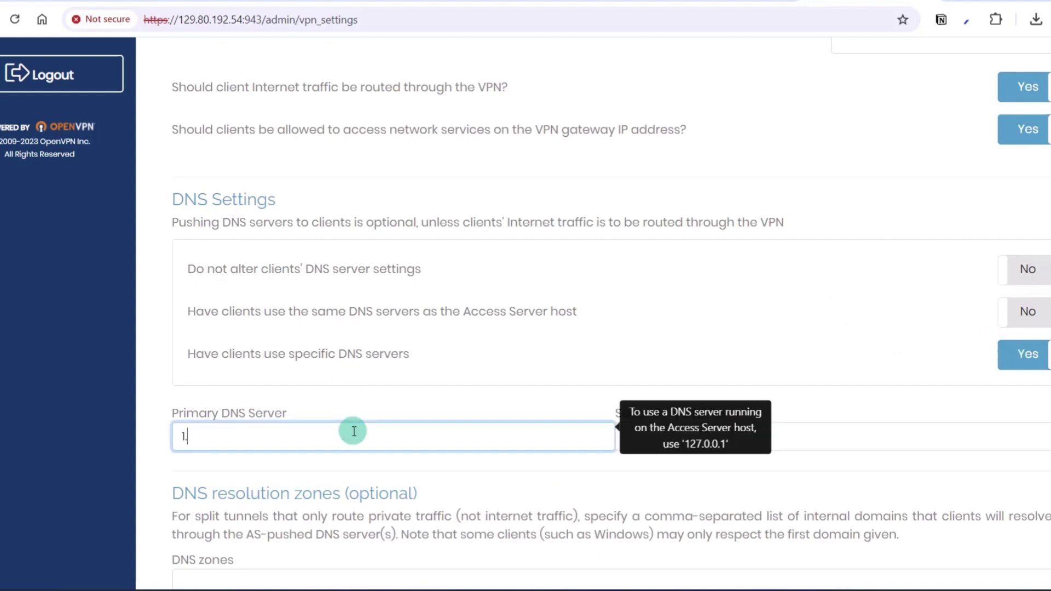
pyautogui.write('1.1.1')
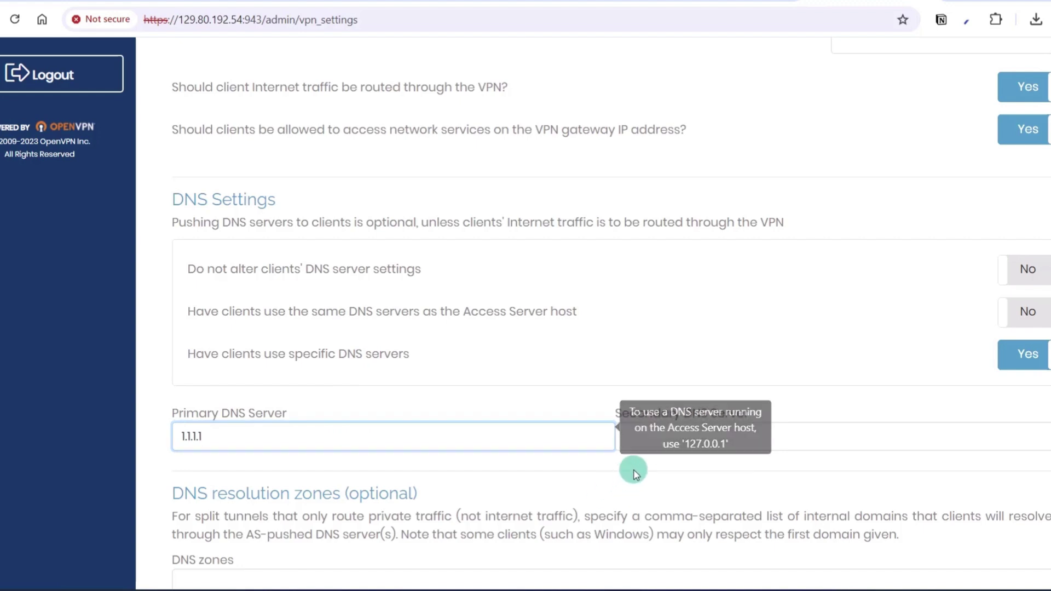
pyautogui.click(641, 435)
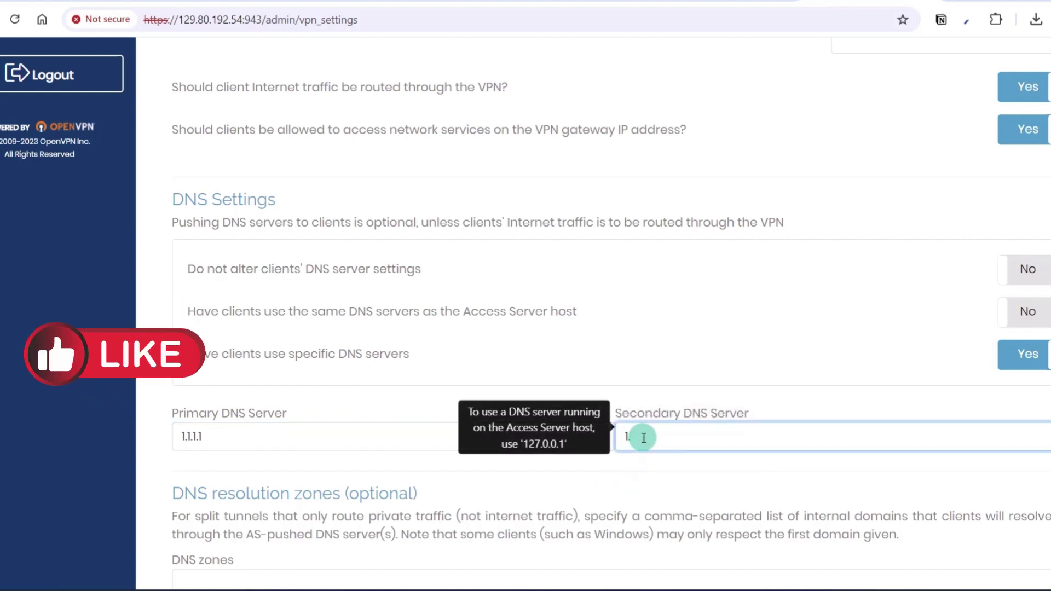
pyautogui.write('1')
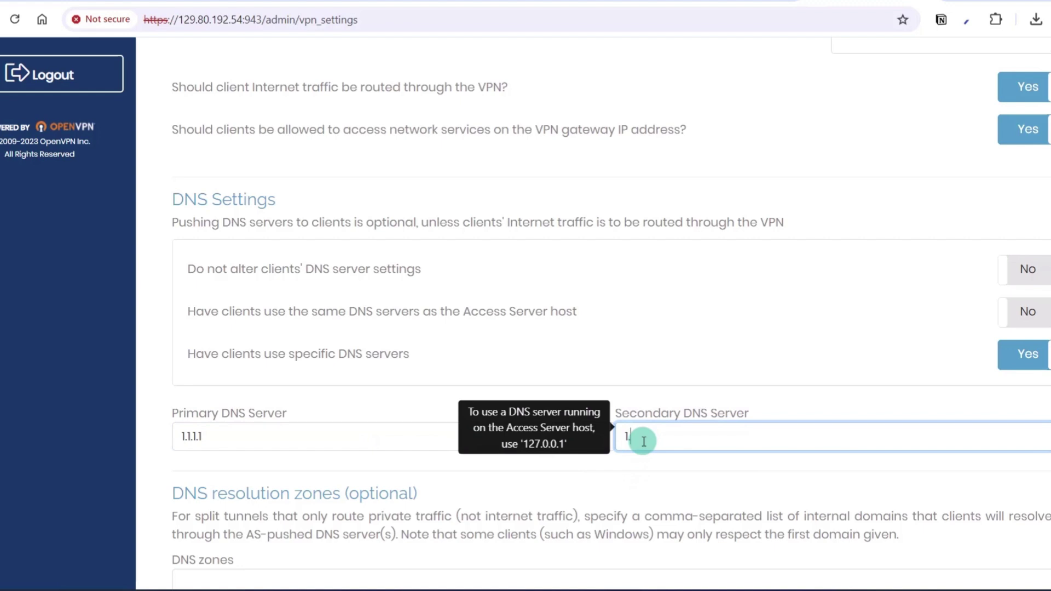
pyautogui.write('.0.0.1')
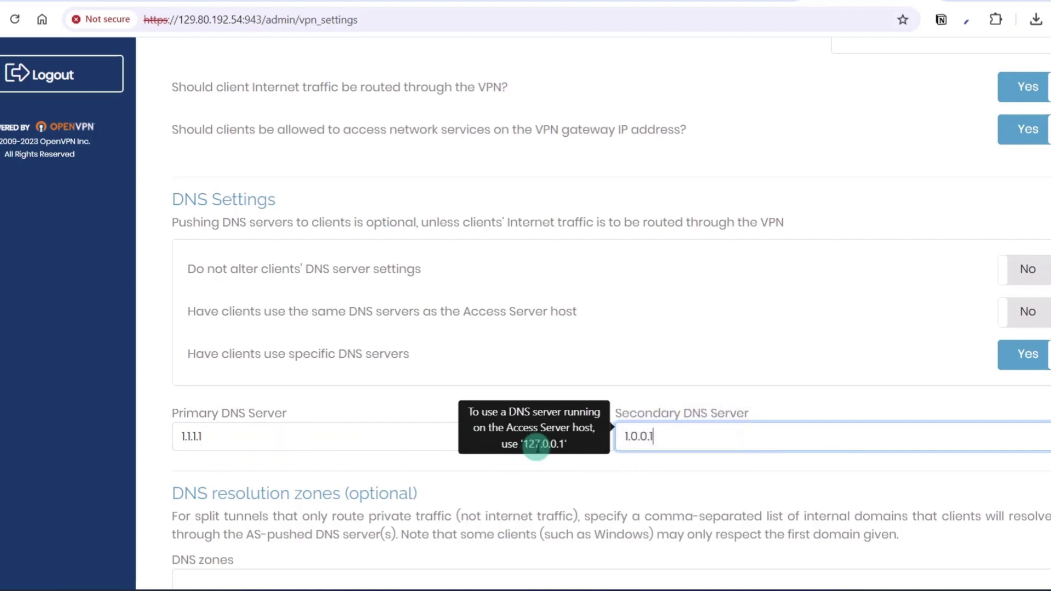
# - Save the VPN settings and update the running server
pyautogui.scroll(-5, 717, 434)
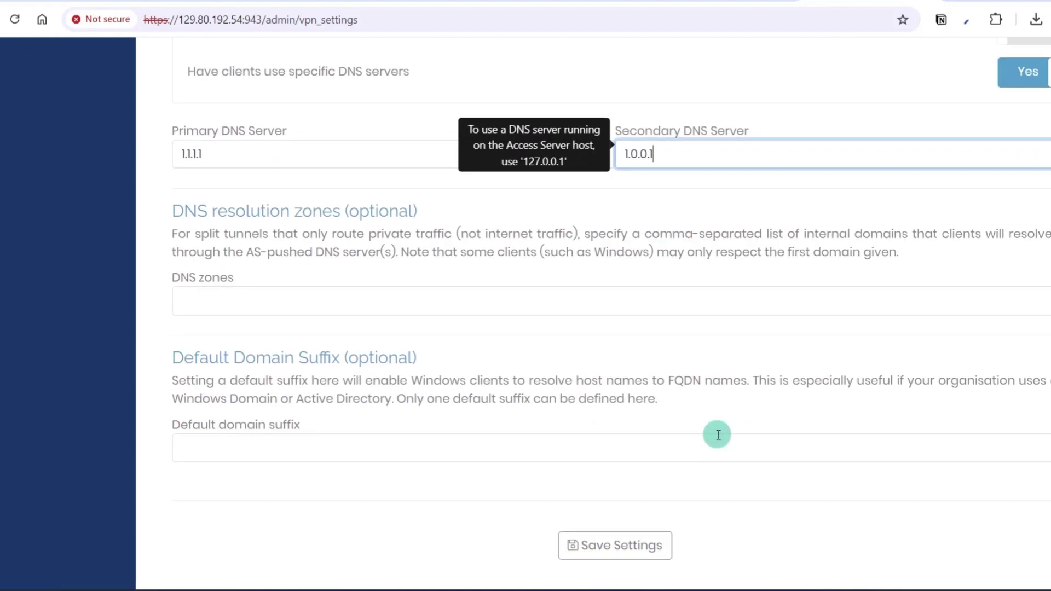
pyautogui.click(604, 545)
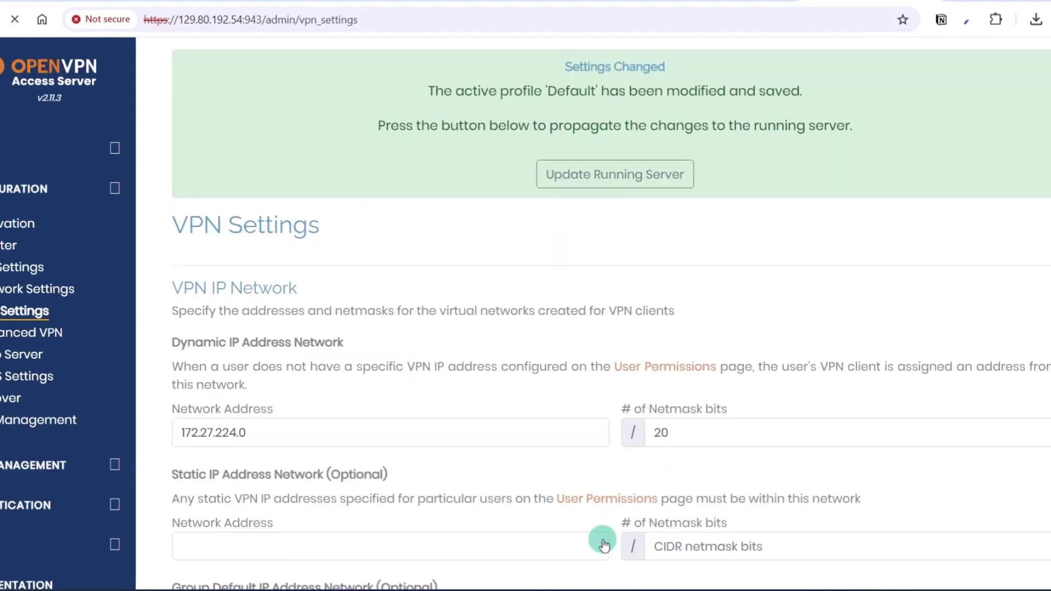
pyautogui.click(574, 181)
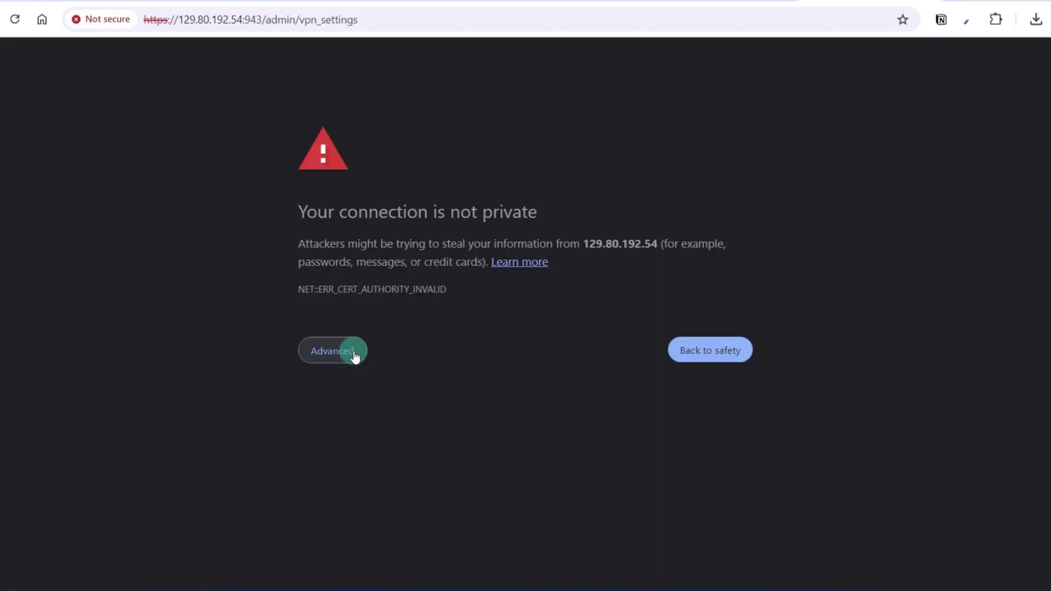
# - Proceed past the certificate warning, resubmit the page and log back in as admin
pyautogui.click(355, 356)
pyautogui.click(403, 467)
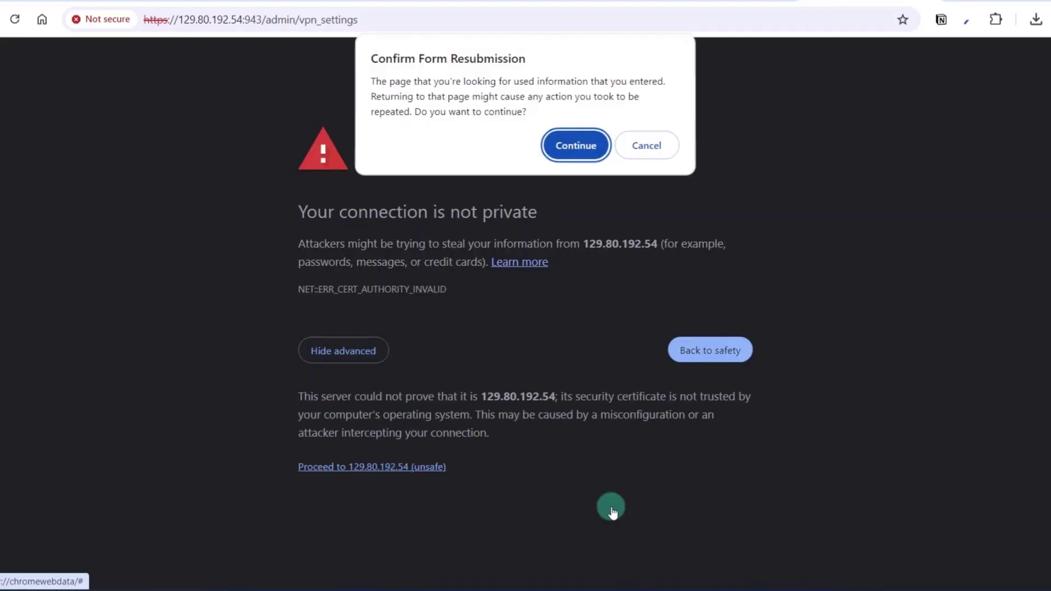
pyautogui.click(575, 146)
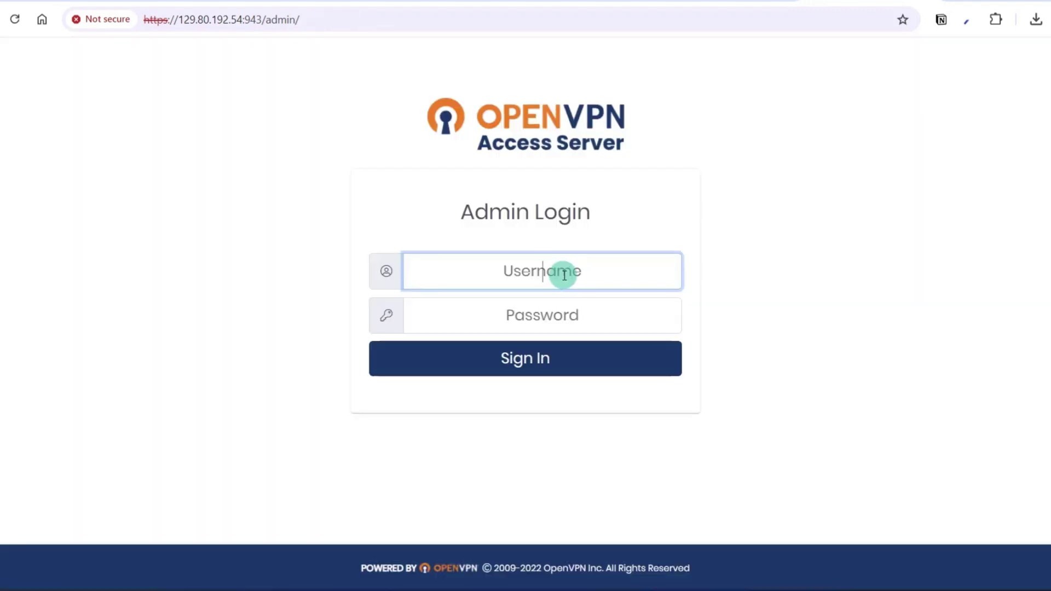
pyautogui.write('open')
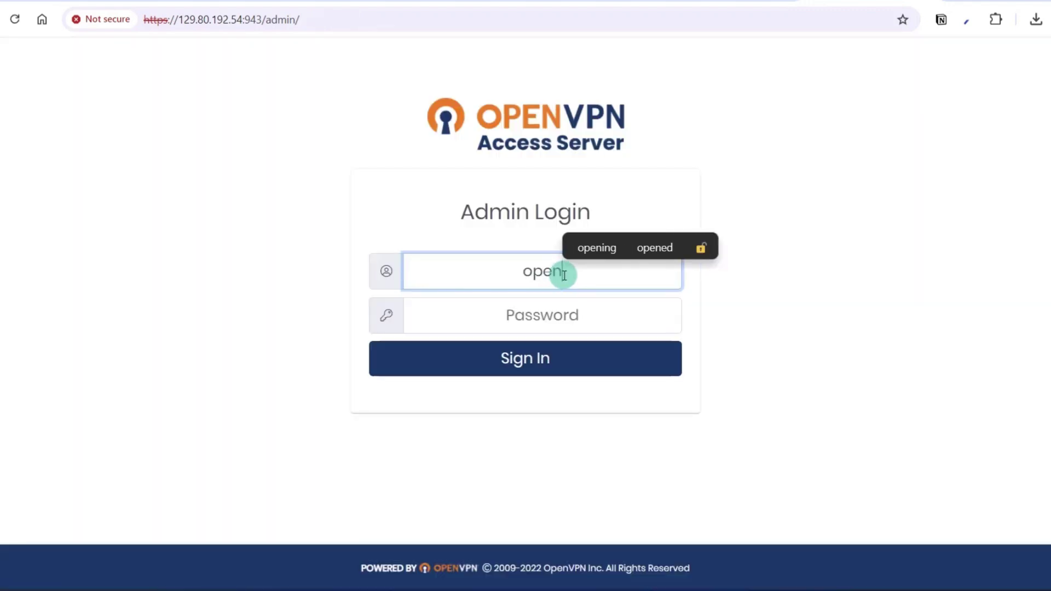
pyautogui.write('vpn')
pyautogui.press('Tab')
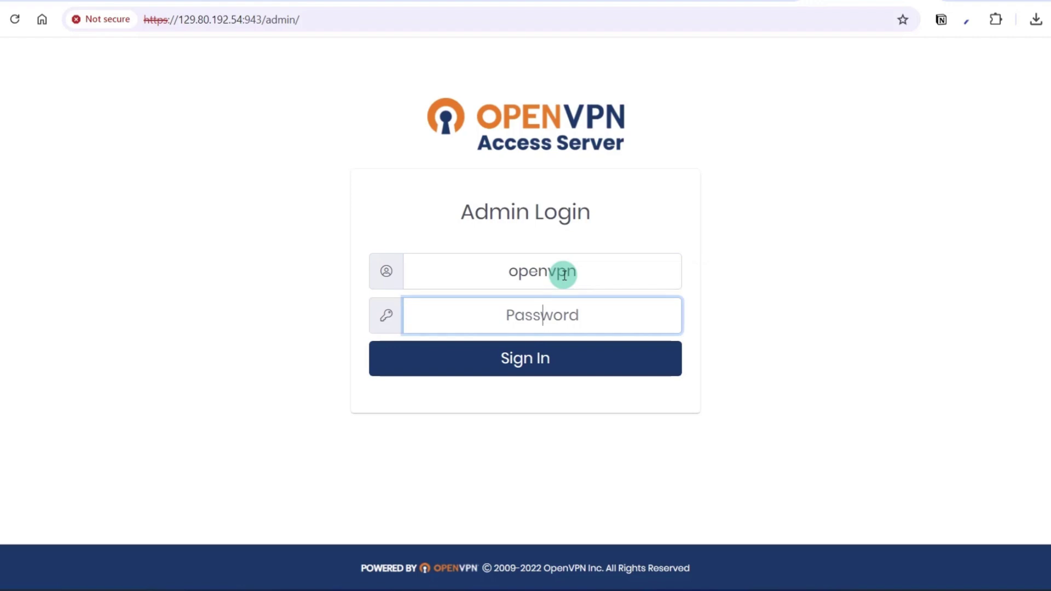
pyautogui.write('openvpn')
pyautogui.press('Return')
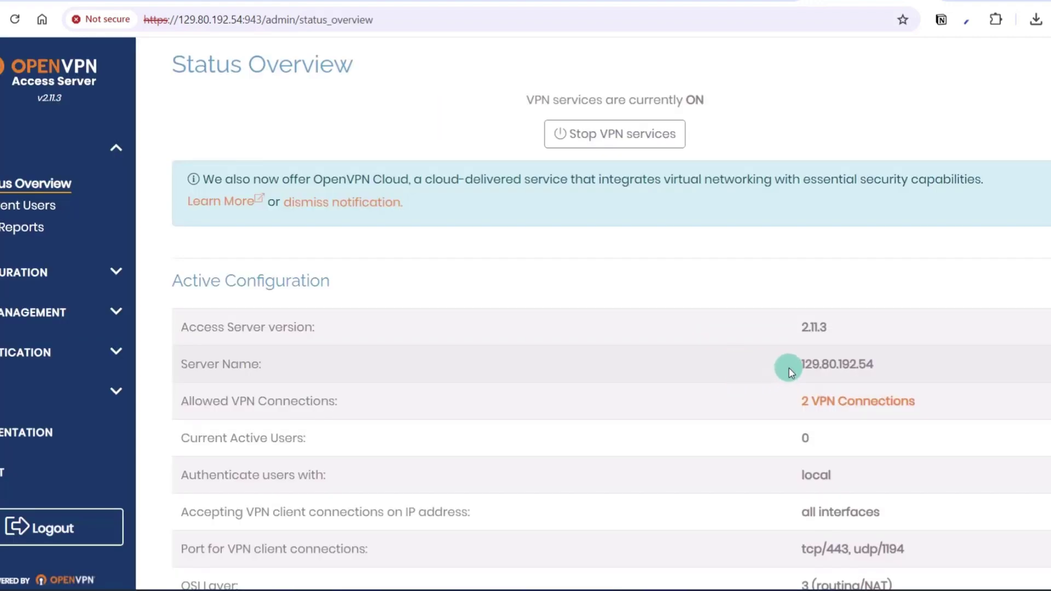
# - Verify the Status Overview shows server name 129.80.192.54 and VPN services ON
pyautogui.moveTo(800, 365); pyautogui.dragTo(885, 357)
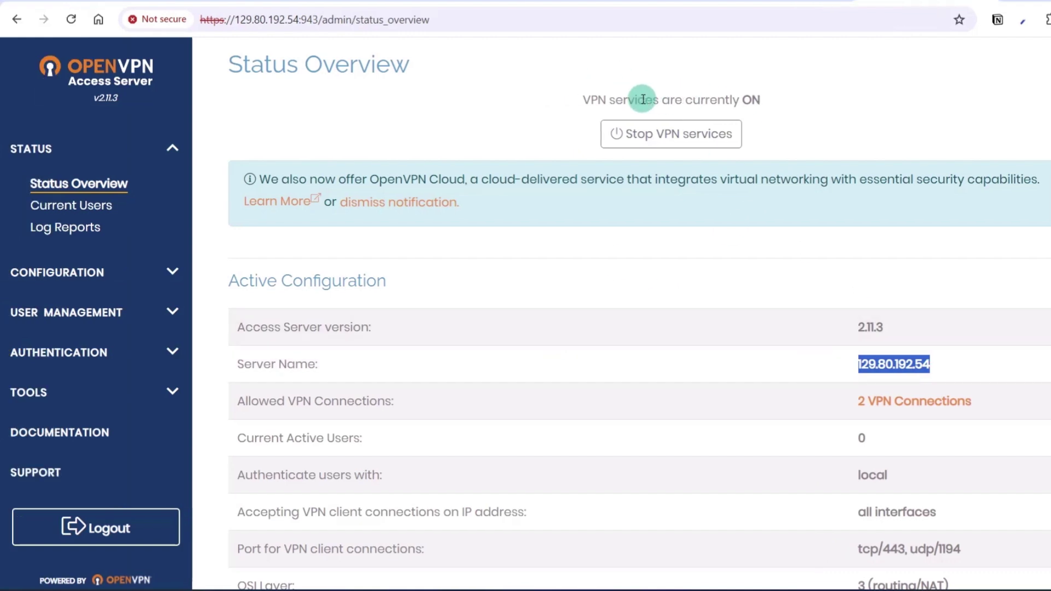
pyautogui.moveTo(588, 100); pyautogui.dragTo(839, 111)
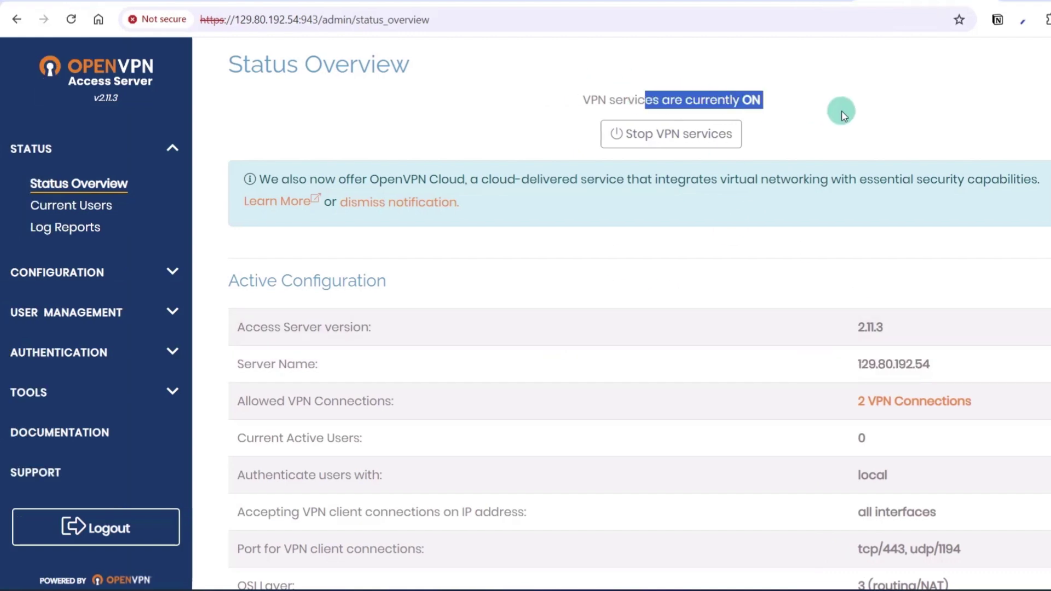
pyautogui.click(560, 430)
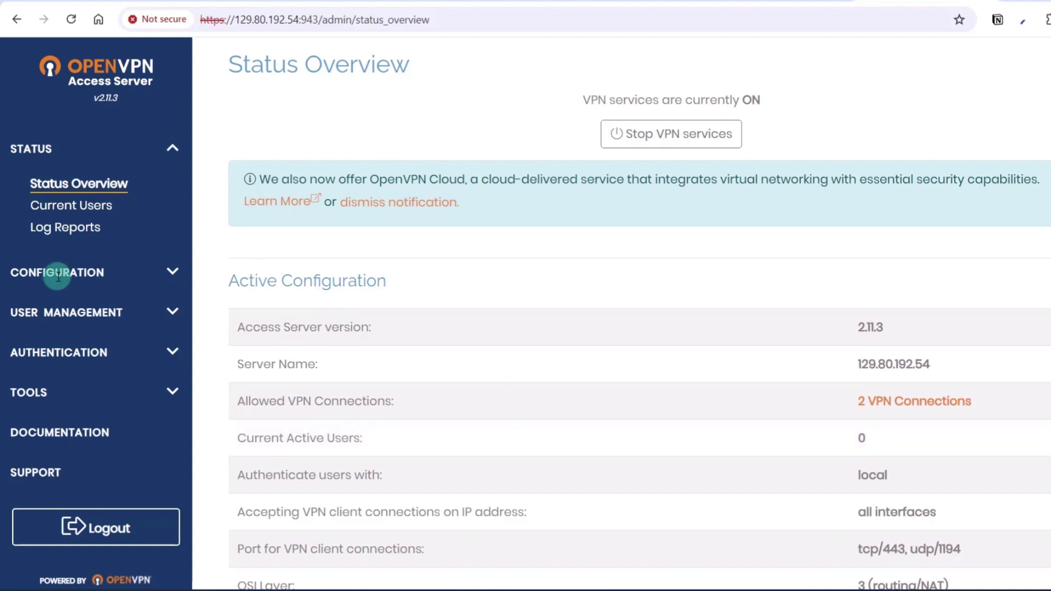
# - Expand User Management and open the User Permissions page
pyautogui.click(144, 315)
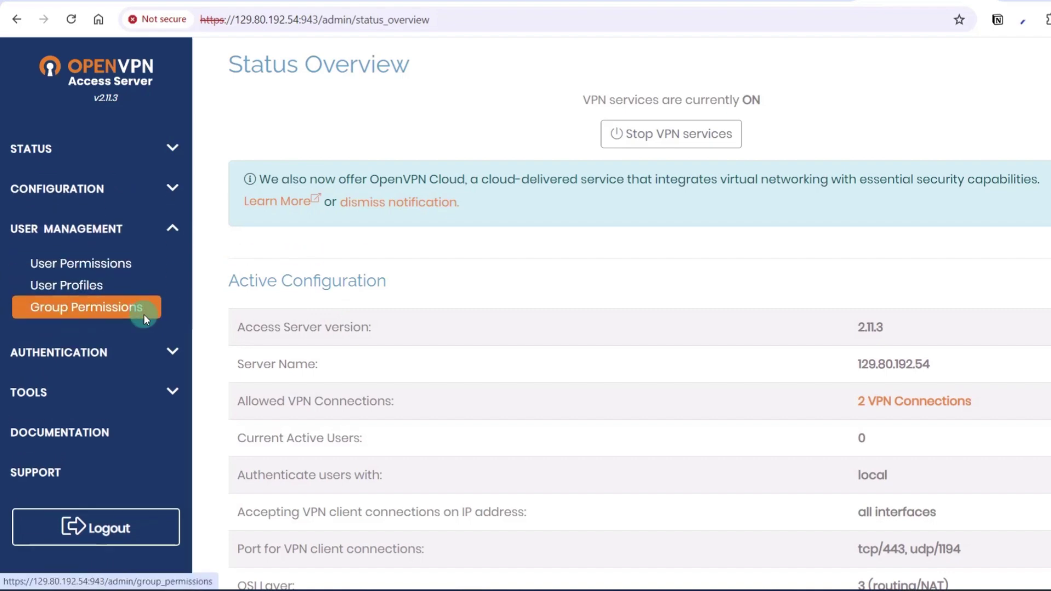
pyautogui.click(99, 267)
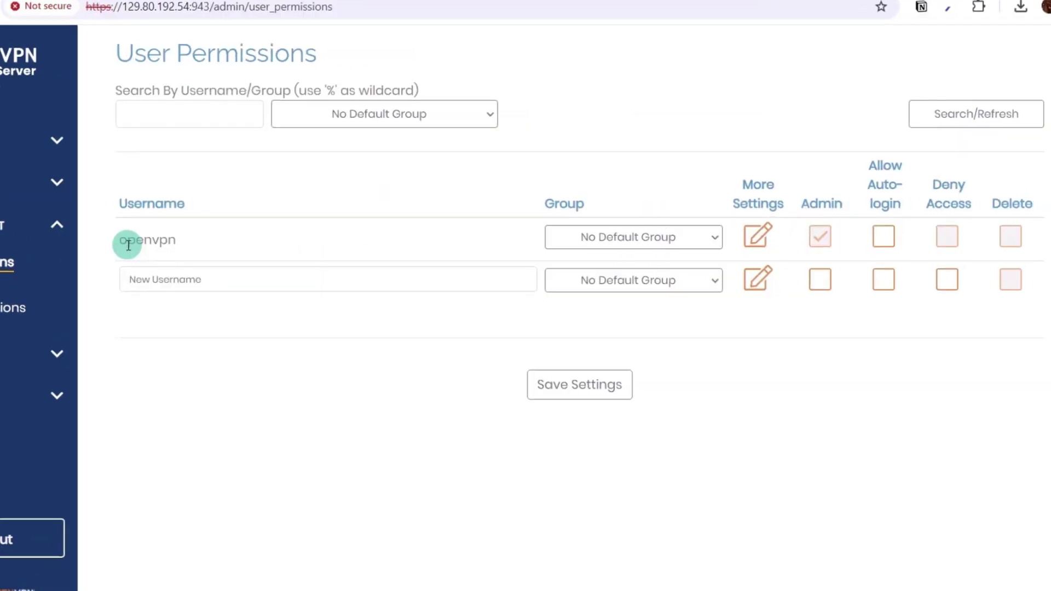
pyautogui.moveTo(128, 241); pyautogui.dragTo(192, 244)
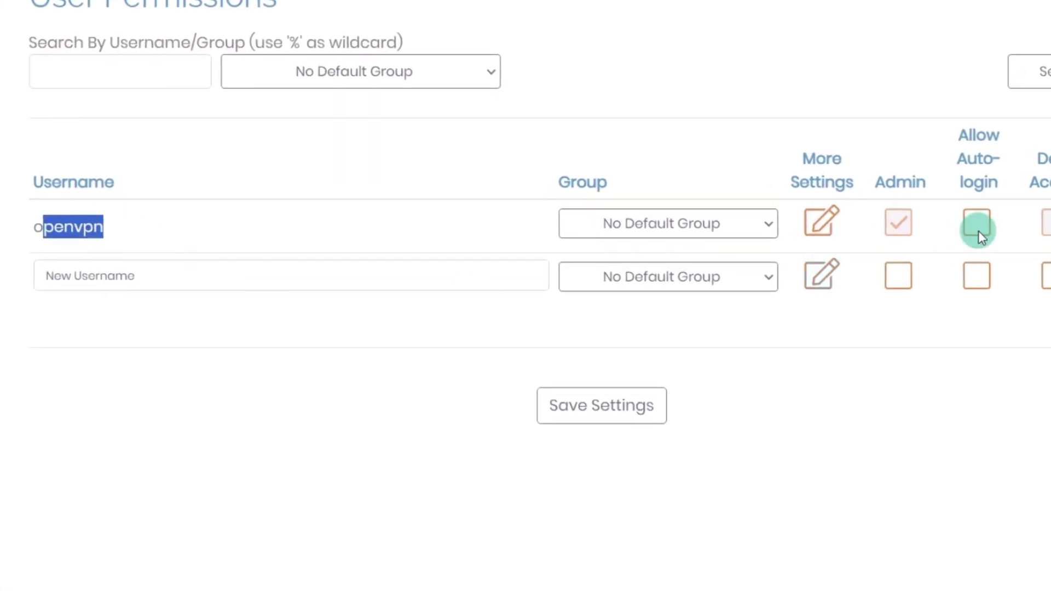
pyautogui.click(900, 222)
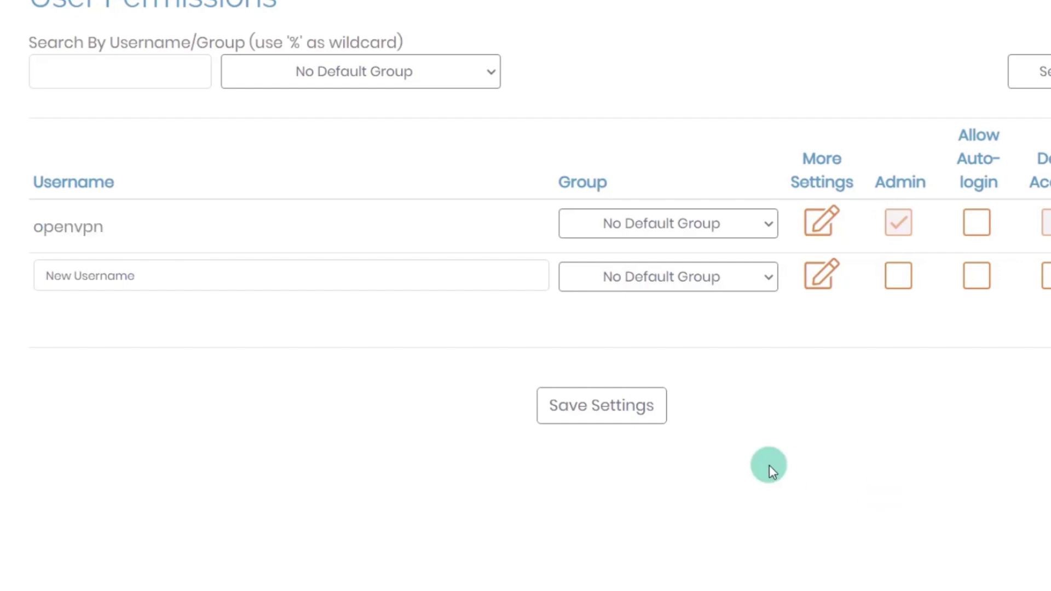
# - Add user toffy with Allow Auto-login ticked and save the settings
pyautogui.click(90, 276)
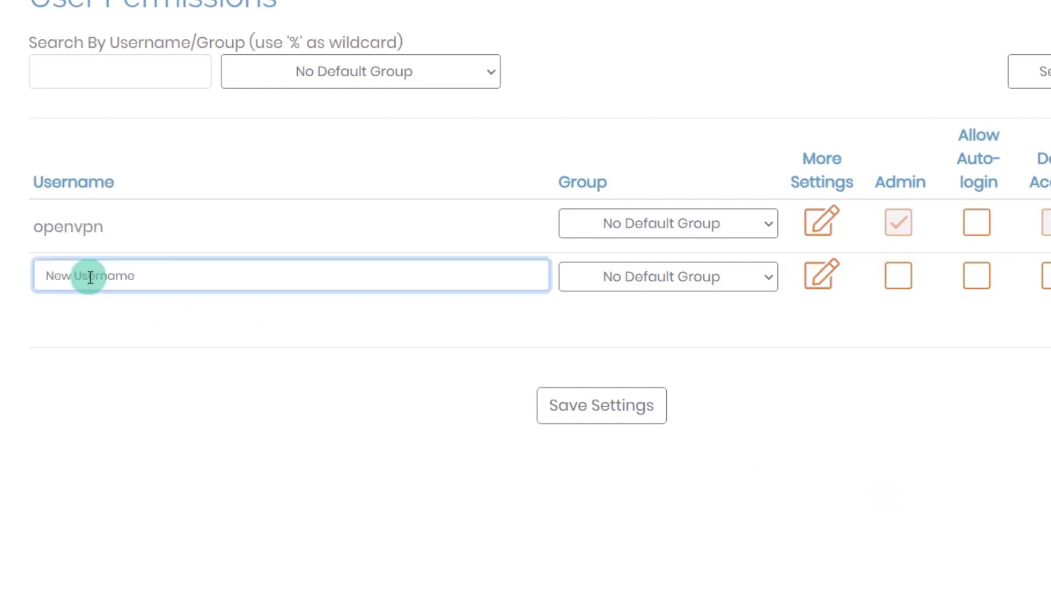
pyautogui.click(40, 275)
pyautogui.write('toffy')
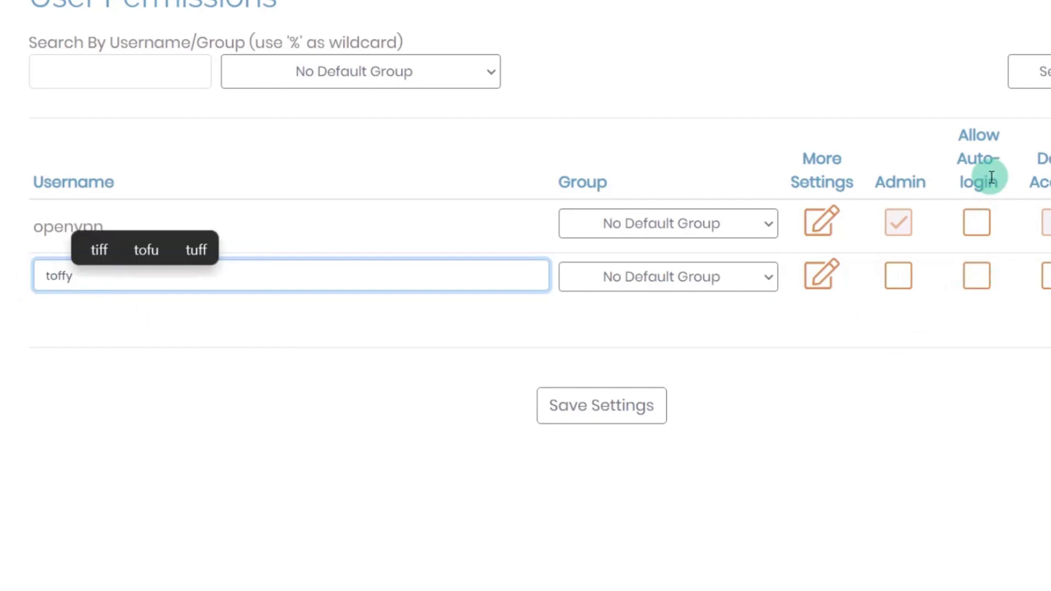
pyautogui.click(943, 364)
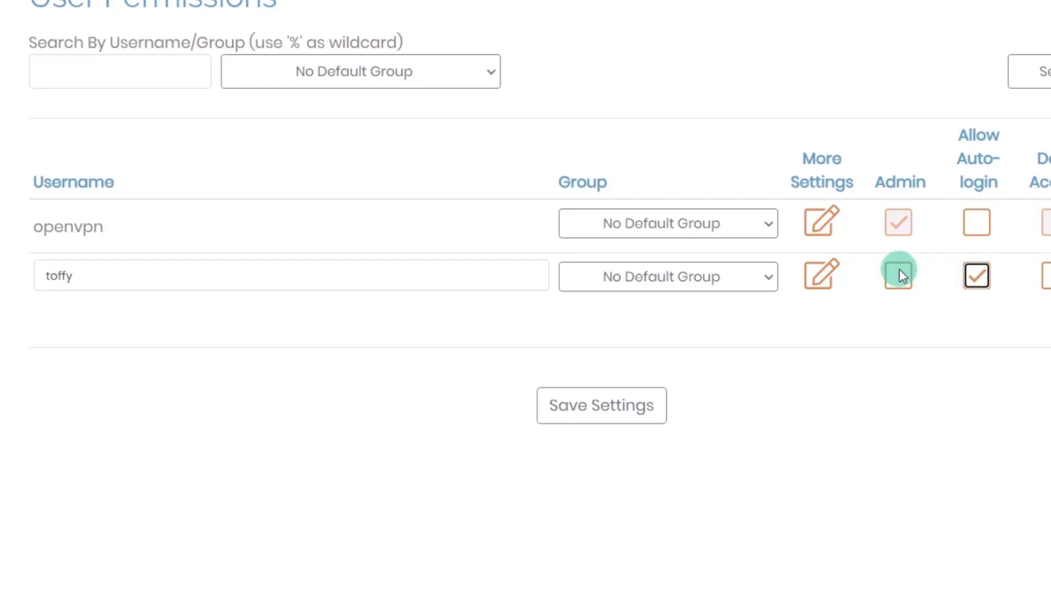
pyautogui.click(602, 405)
# - Give user toffy a local password in More Settings and save the settings
pyautogui.click(813, 329)
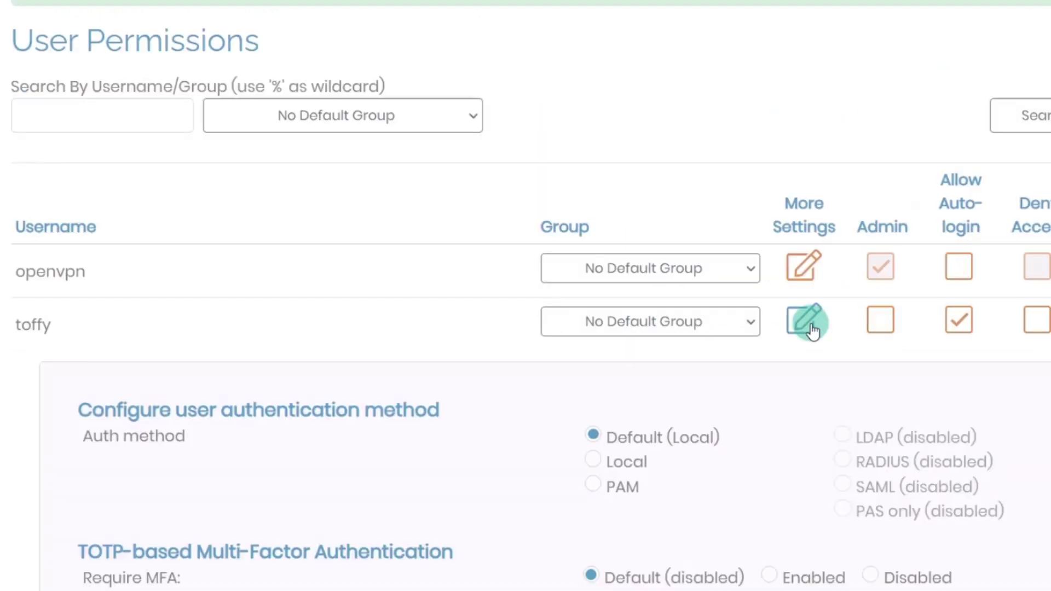
pyautogui.scroll(-7, 763, 323)
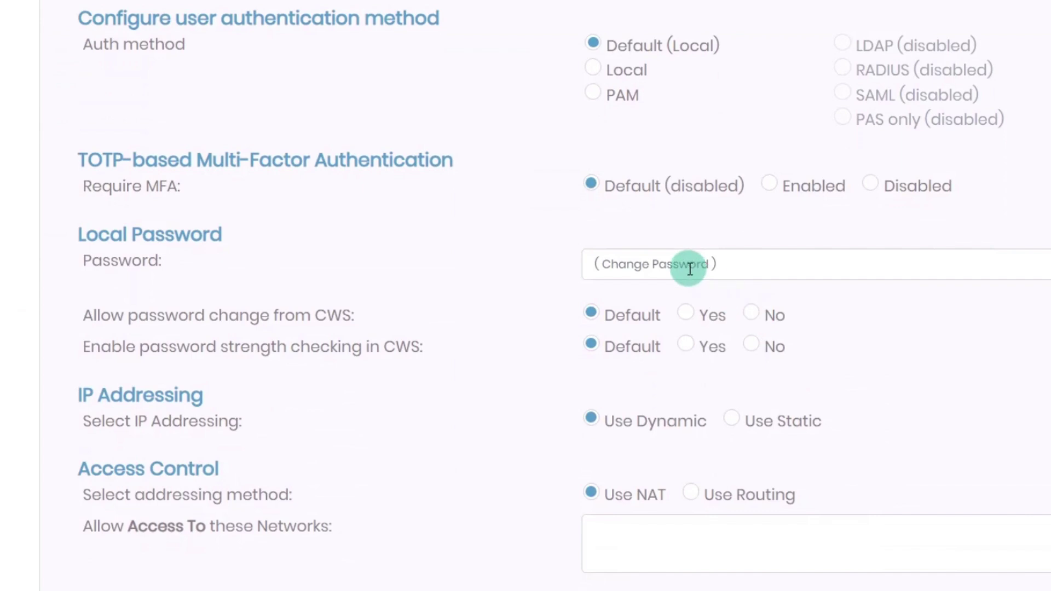
pyautogui.click(688, 264)
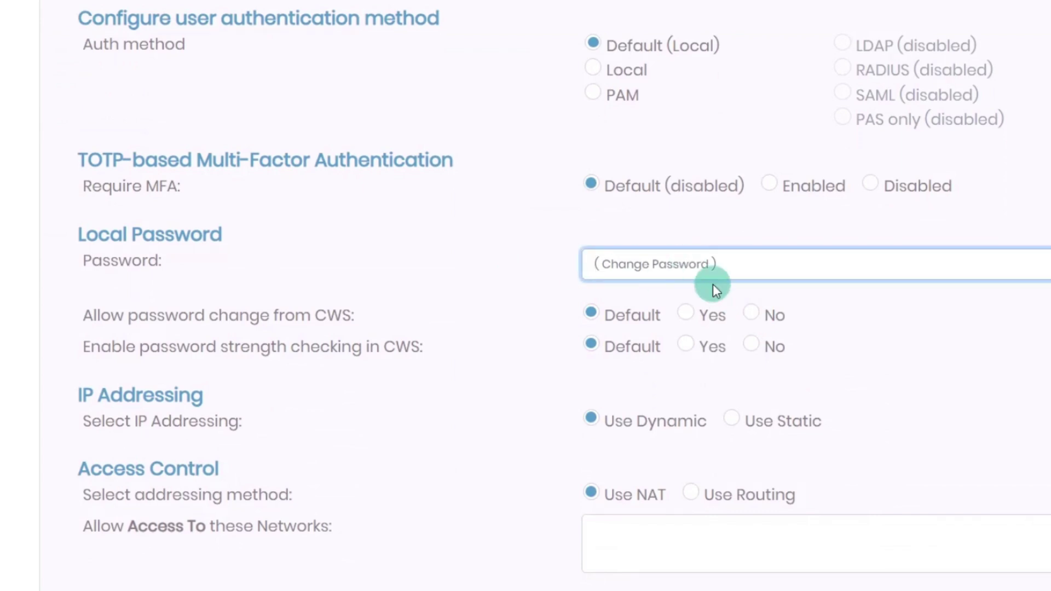
pyautogui.write('••••••••')
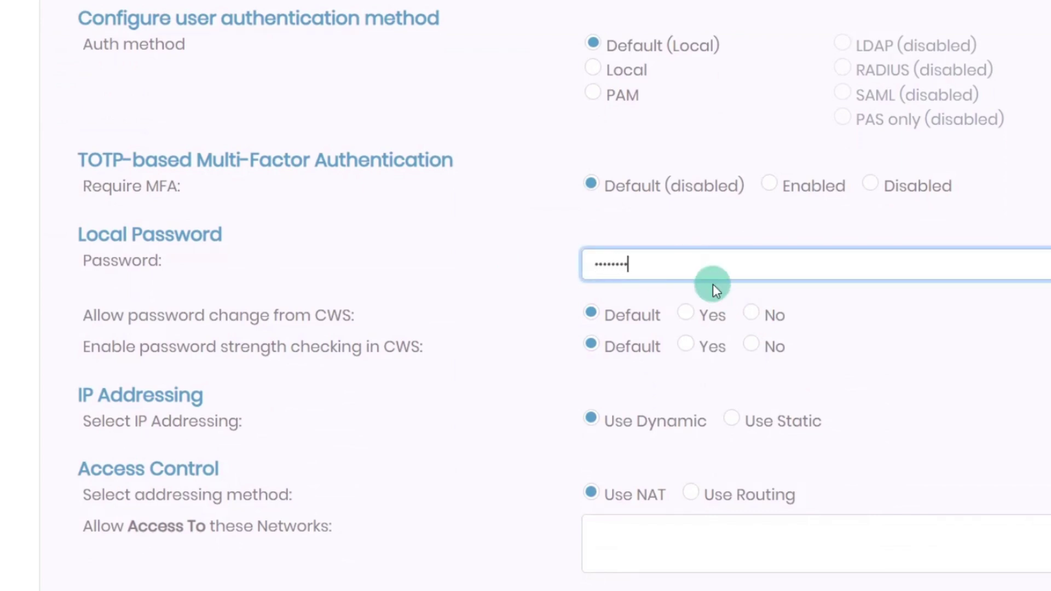
pyautogui.scroll(-8, 498, 348)
pyautogui.click(574, 543)
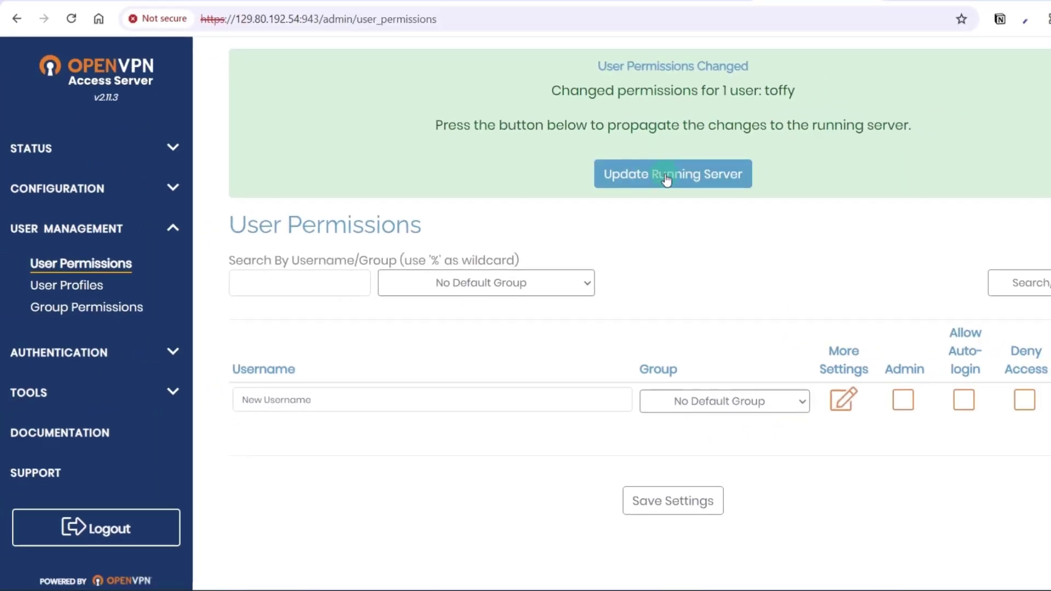
# - Apply the saved changes with Update Running Server
pyautogui.click(667, 176)
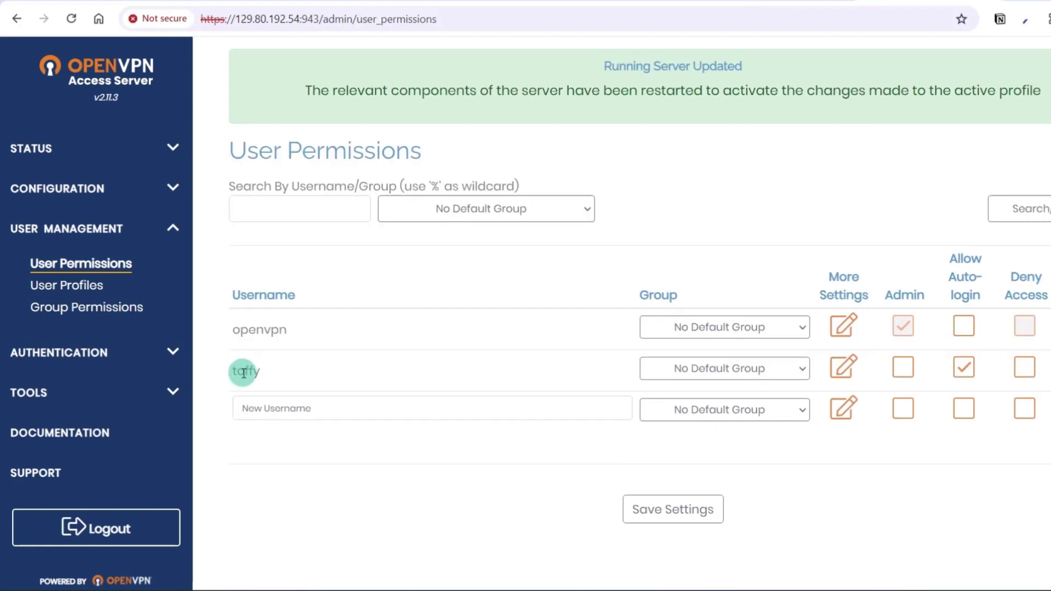
pyautogui.doubleClick(244, 372)
pyautogui.click(404, 359)
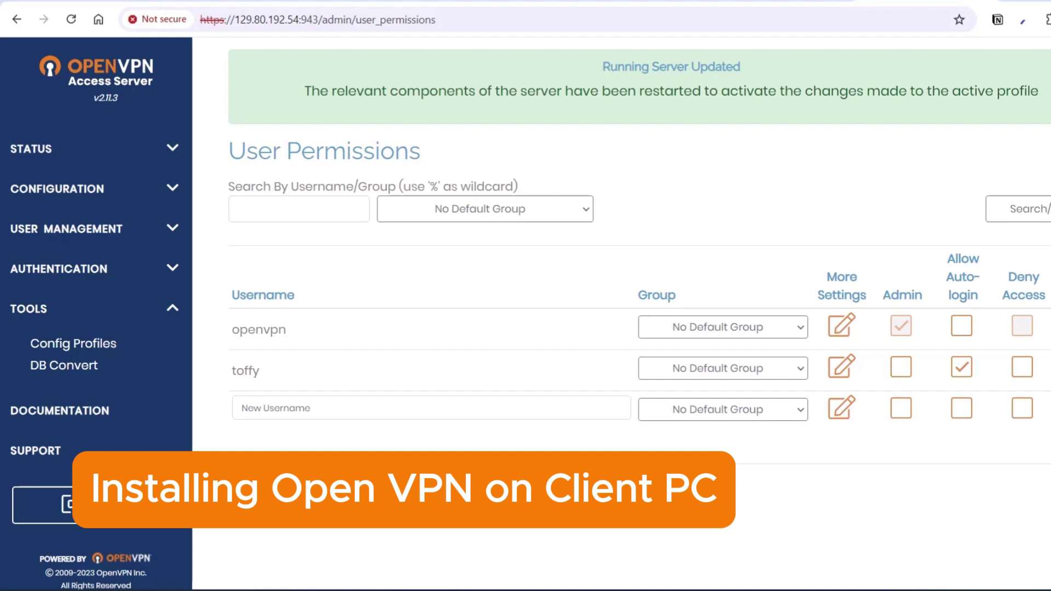
# - Search Google for 'open vpn' in a new tab and open openvpn.net
pyautogui.hotkey('ctrl', 't')
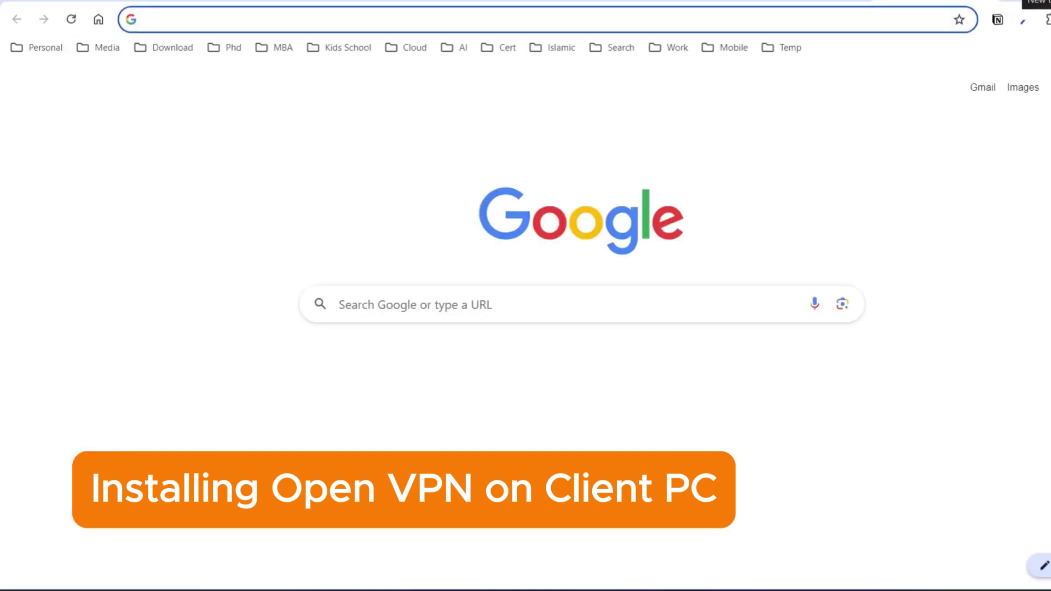
pyautogui.write('open vpn')
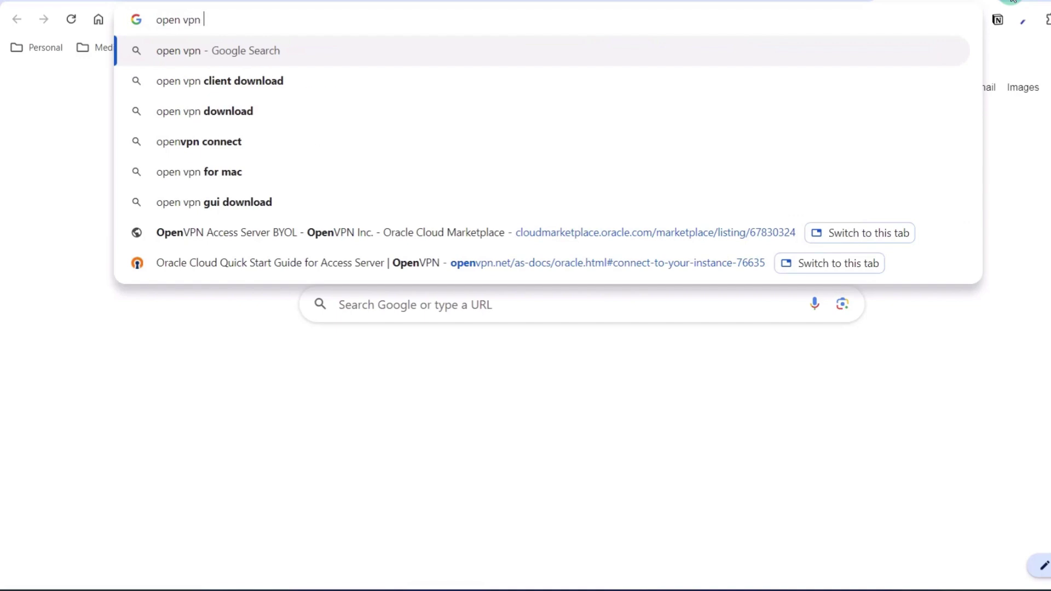
pyautogui.press('Return')
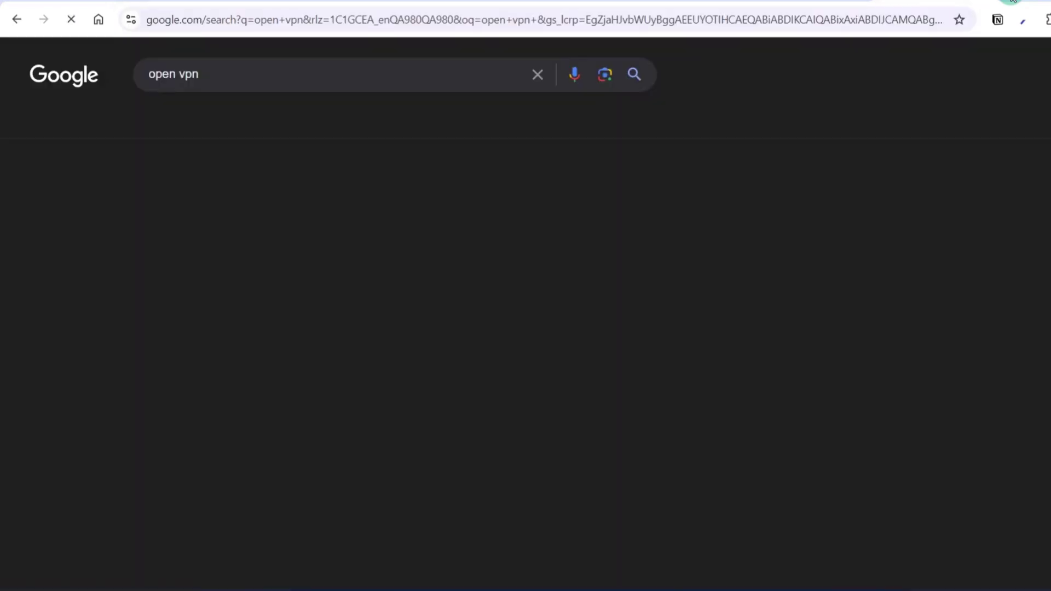
pyautogui.click(287, 252)
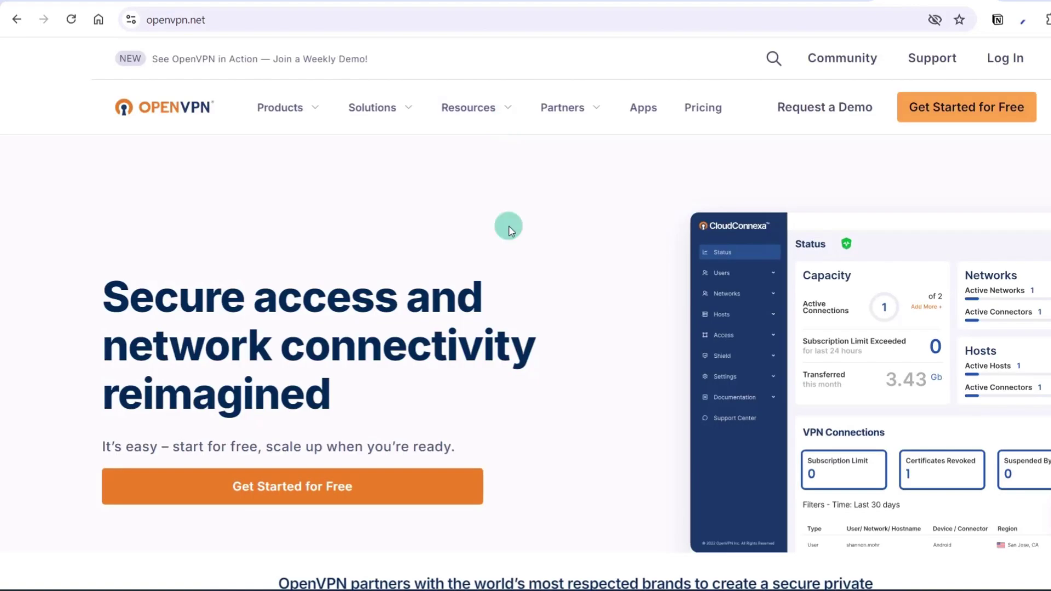
# - Download OpenVPN Connect for Windows from Resources > OpenVPN Connect Downloads and launch its installer
pyautogui.click(512, 109)
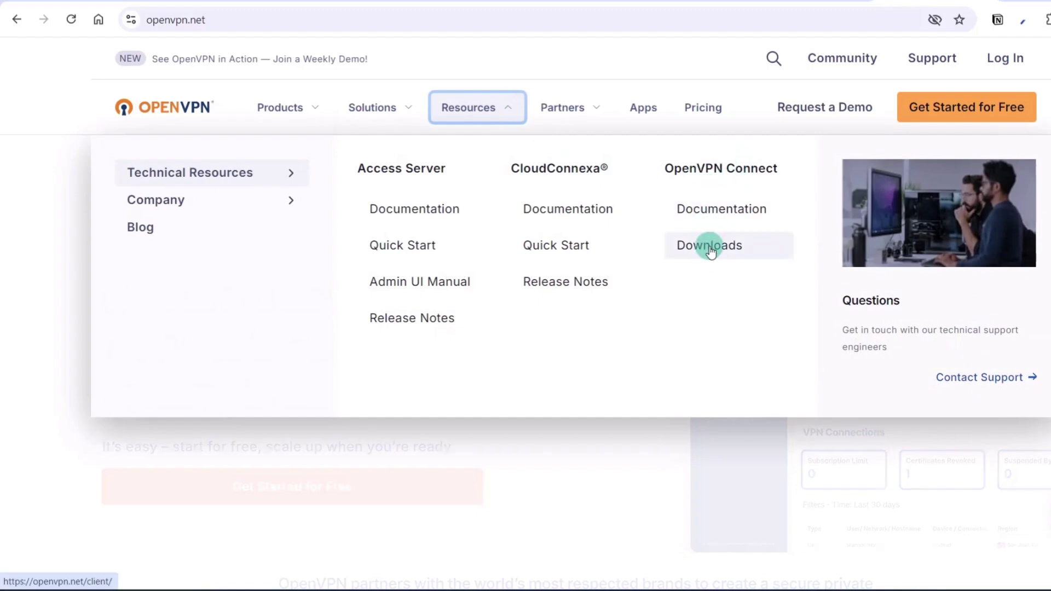
pyautogui.click(710, 248)
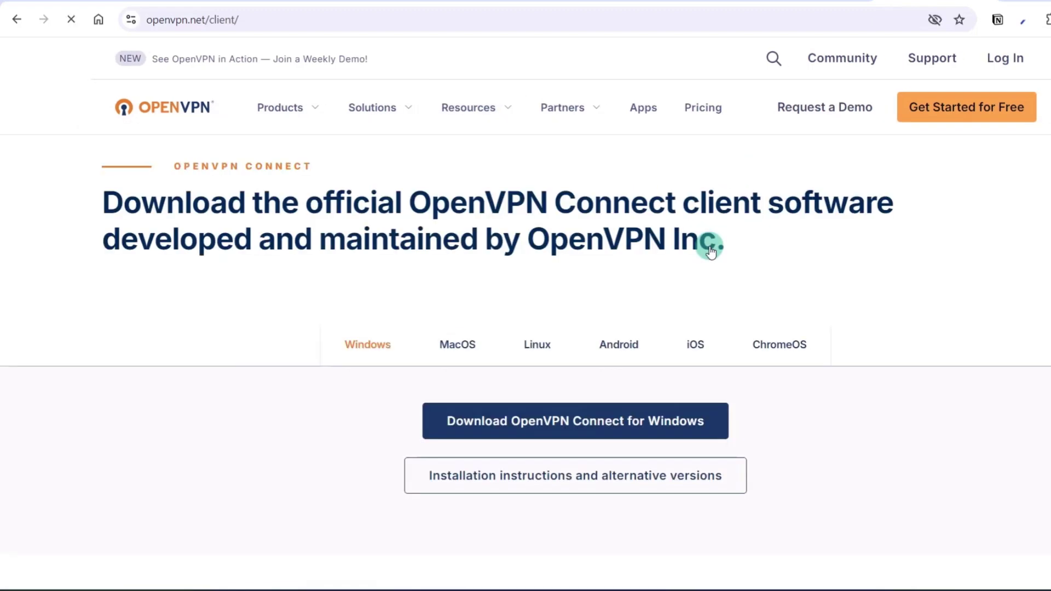
pyautogui.scroll(-1, 710, 247)
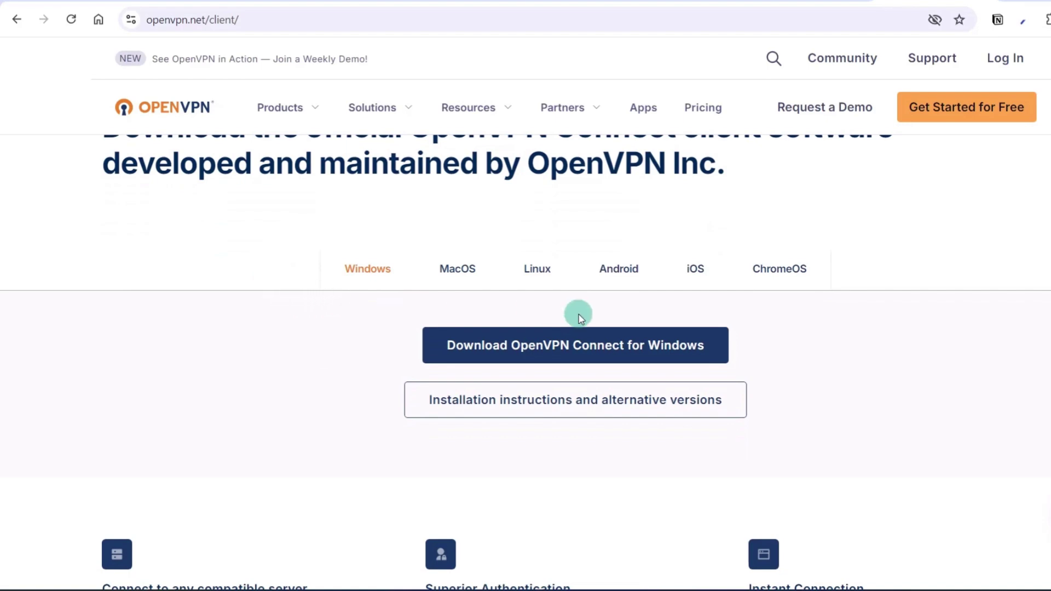
pyautogui.scroll(-1, 578, 313)
pyautogui.scroll(1, 493, 312)
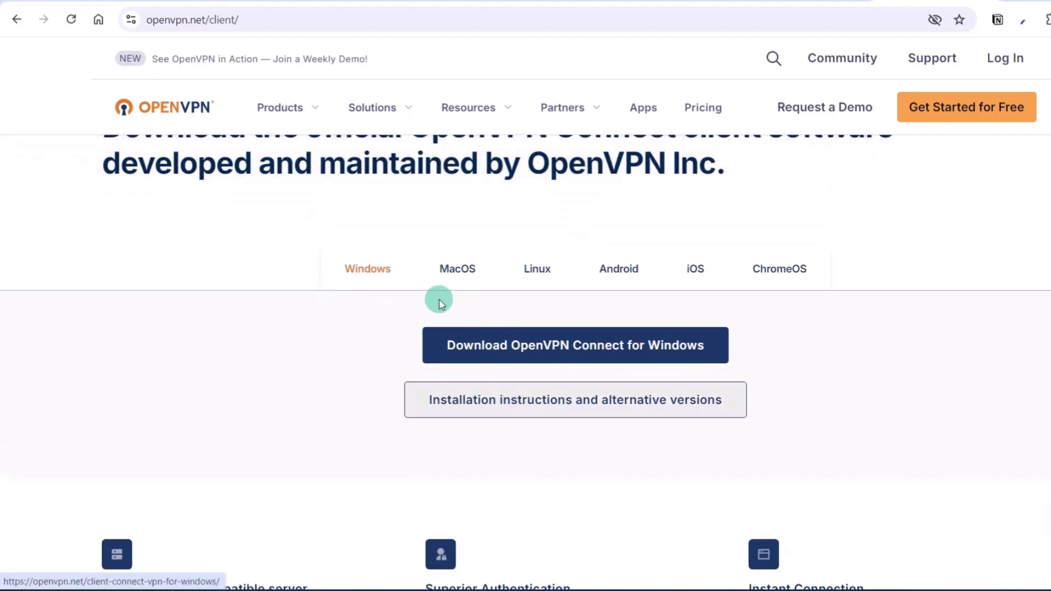
pyautogui.click(458, 340)
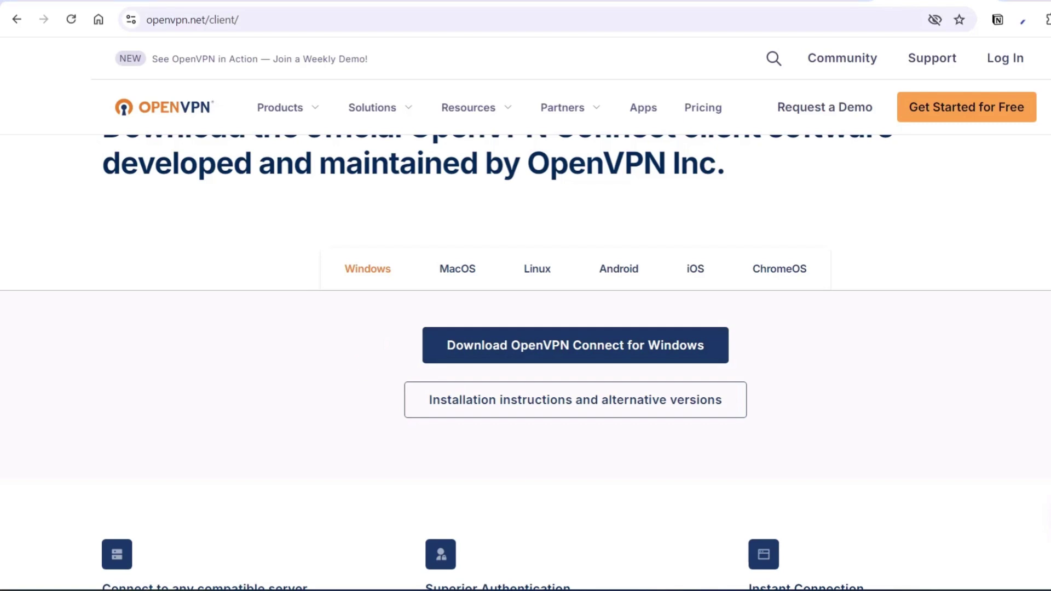
pyautogui.click(1050, 20)
pyautogui.click(970, 85)
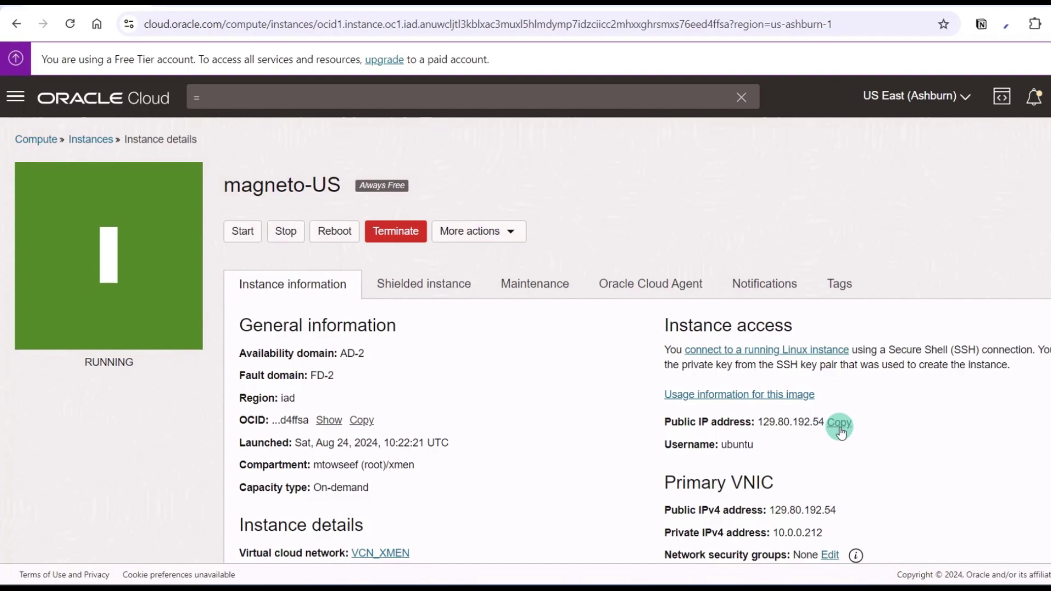
# - Point OpenVPN Connect at server 129.80.192.54 and accept its self-signed certificate
pyautogui.click(839, 423)
pyautogui.click(359, 586)
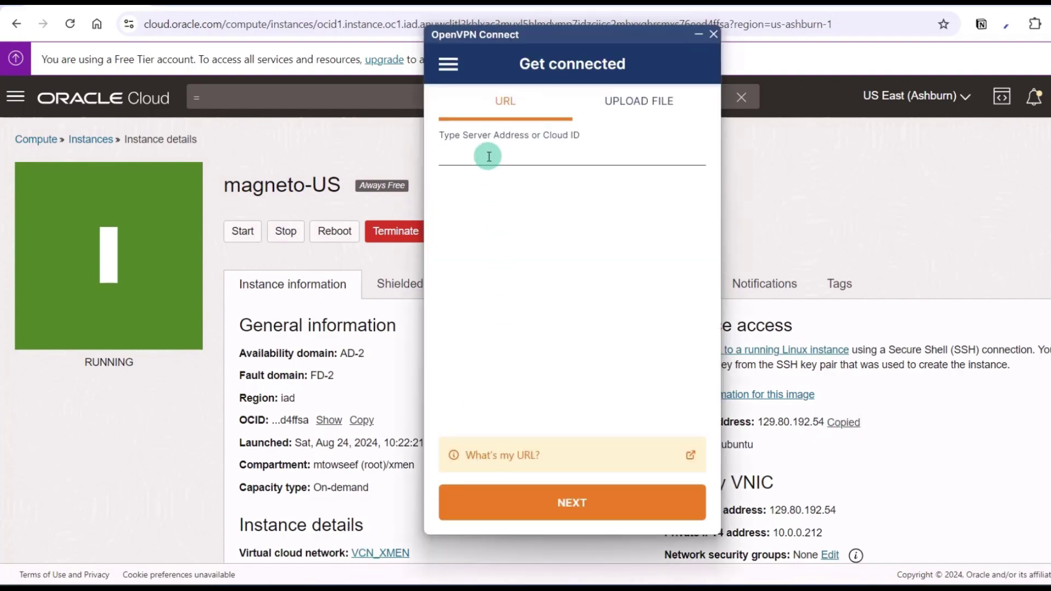
pyautogui.hotkey('ctrl', 'v')
pyautogui.click(575, 502)
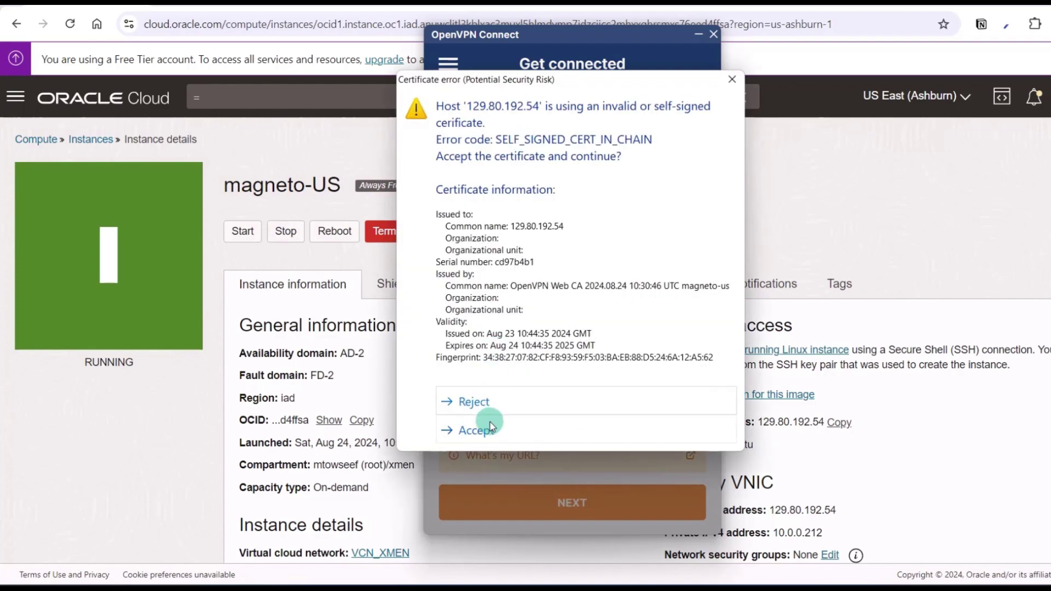
pyautogui.click(476, 430)
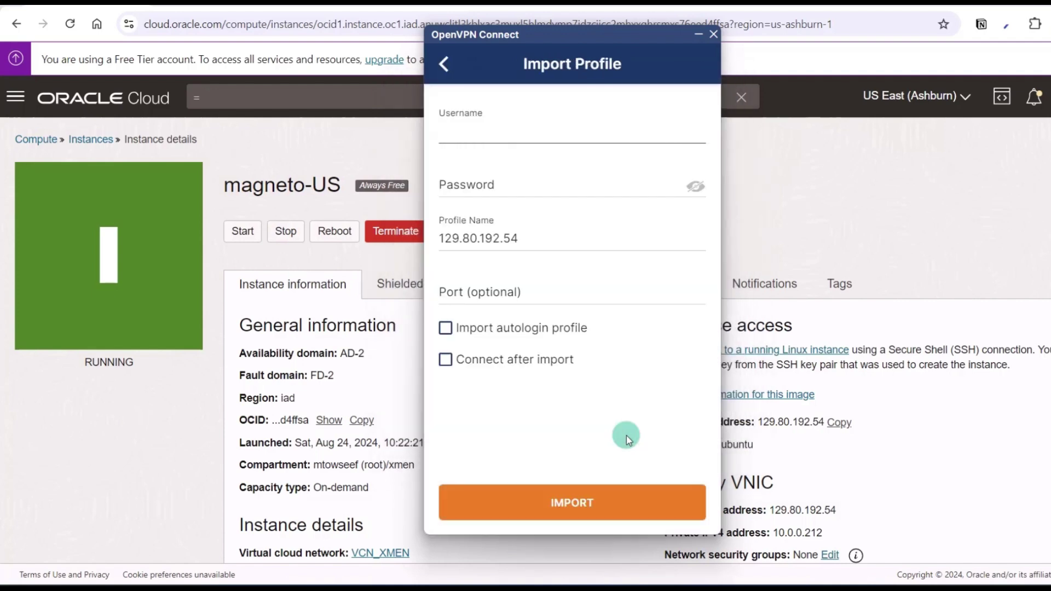
# - Import an autologin profile using username toffy and the account password
pyautogui.write('toffy')
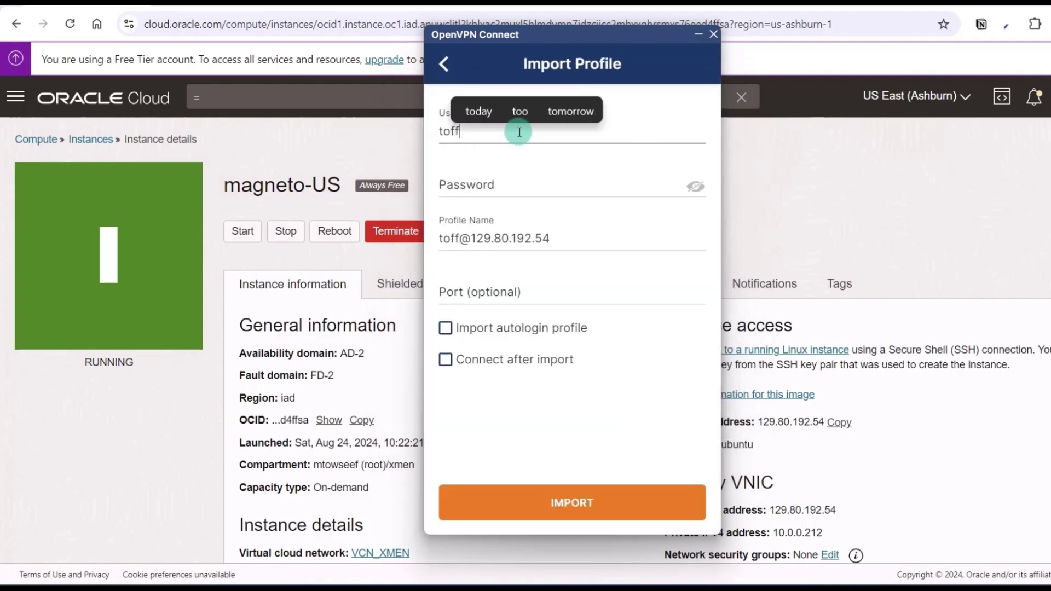
pyautogui.click(498, 184)
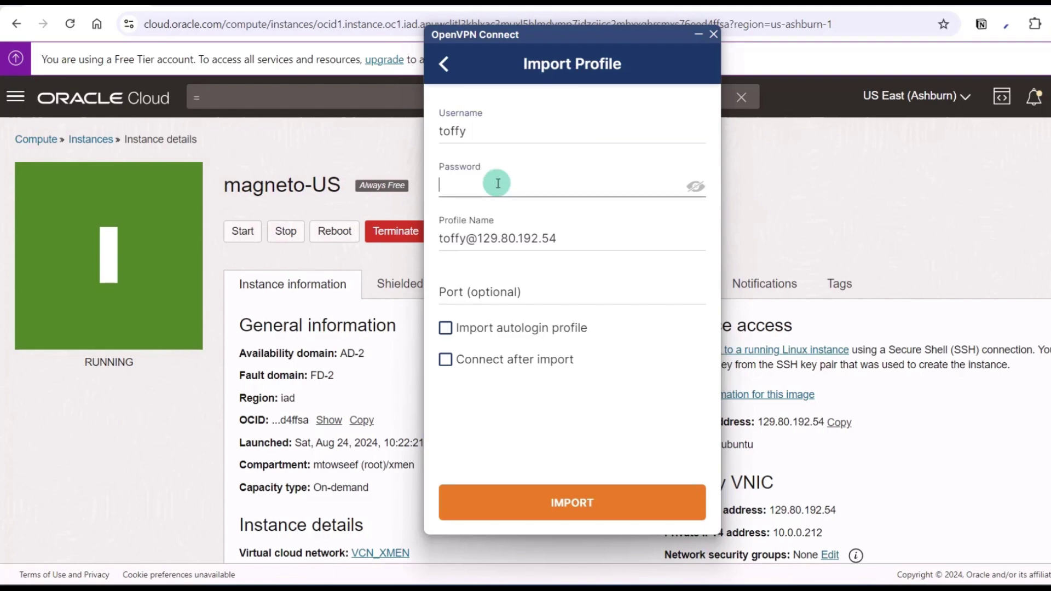
pyautogui.write('********')
pyautogui.click(479, 328)
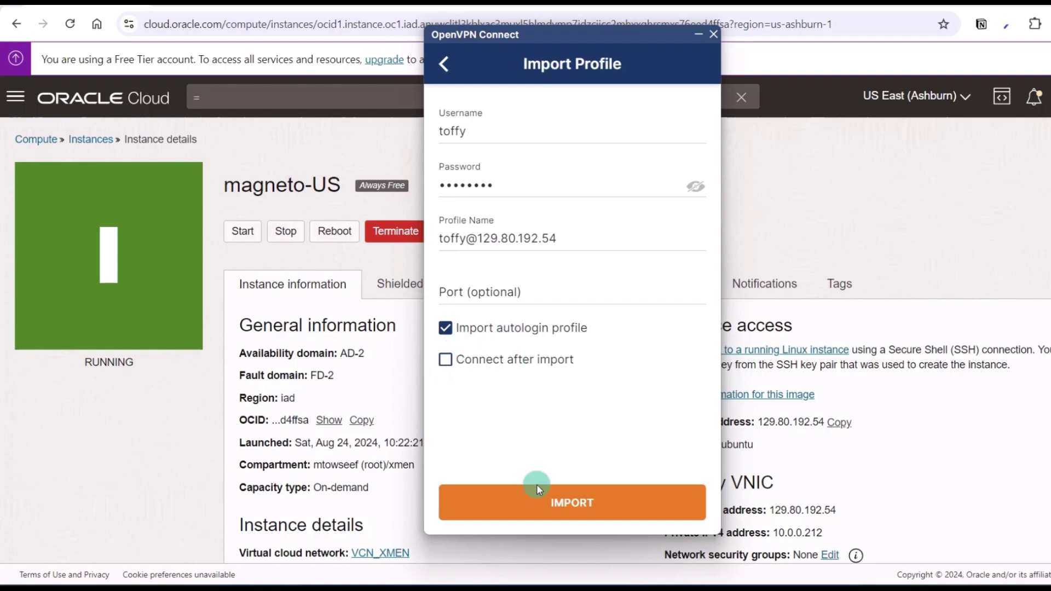
pyautogui.click(581, 503)
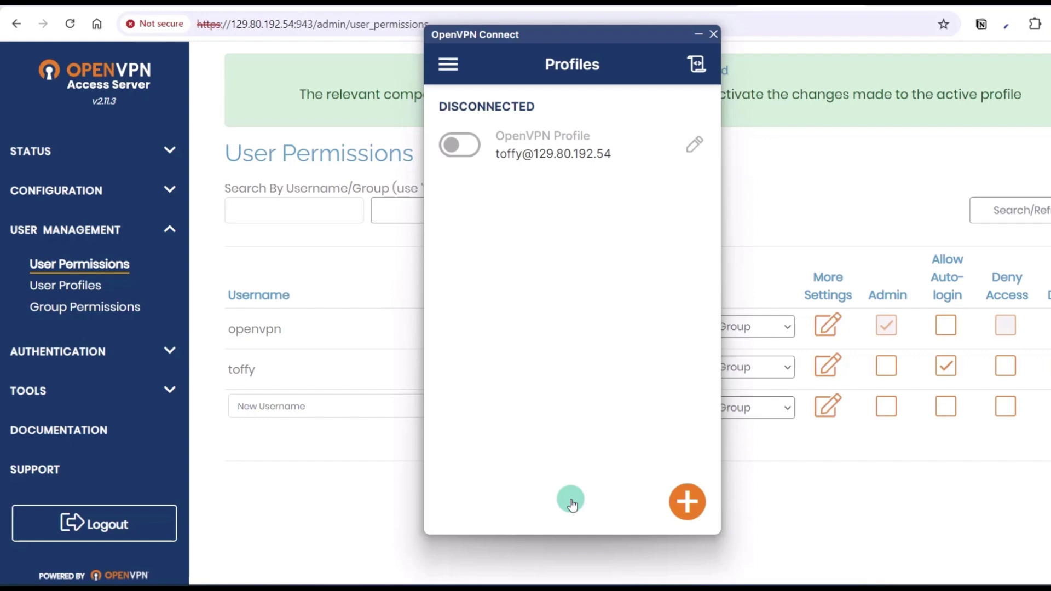
pyautogui.click(694, 145)
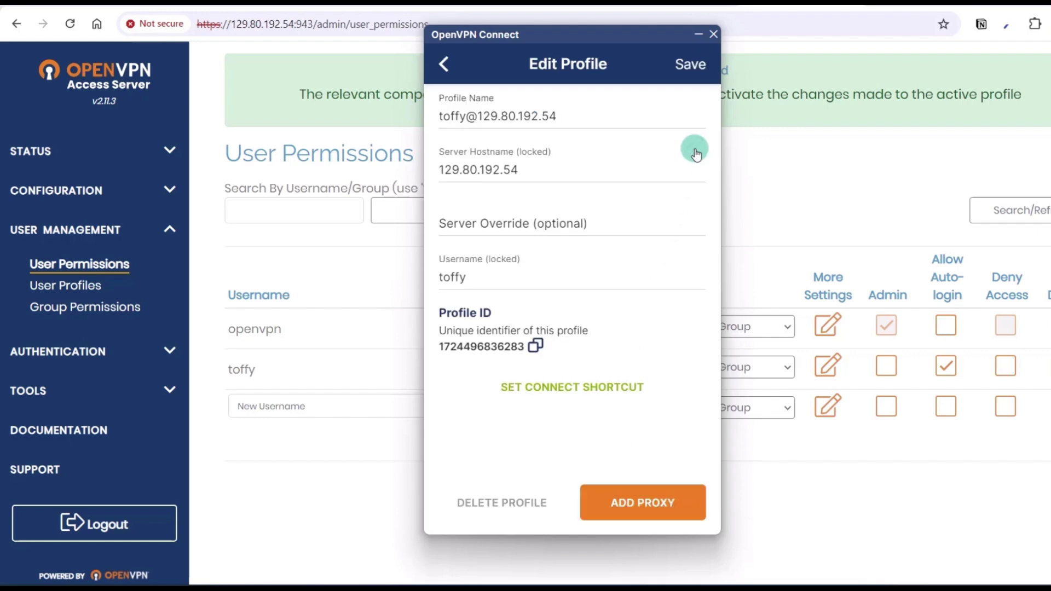
pyautogui.moveTo(575, 106); pyautogui.dragTo(334, 110)
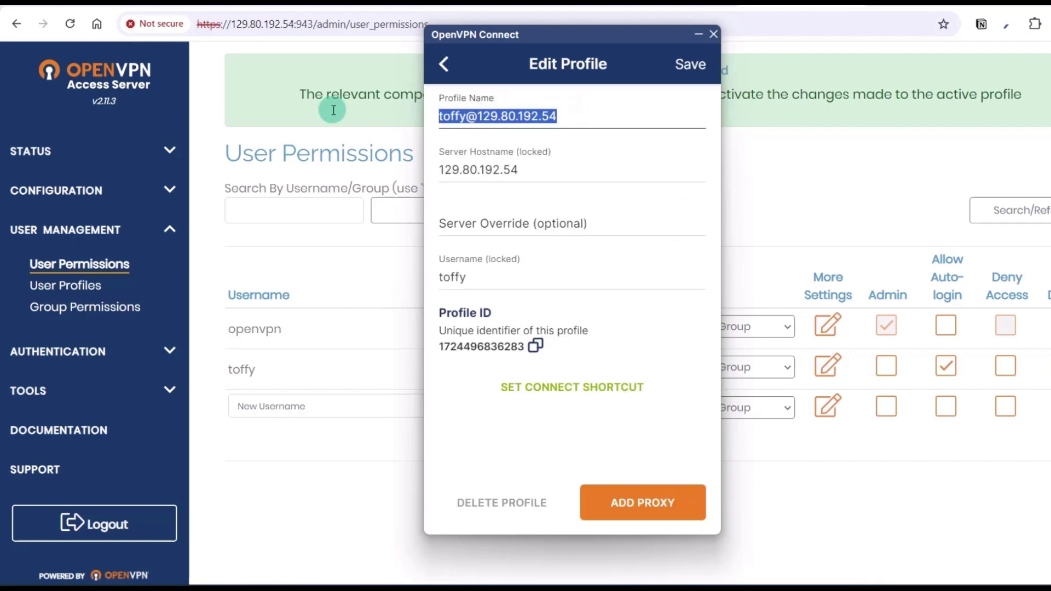
pyautogui.write('Magna')
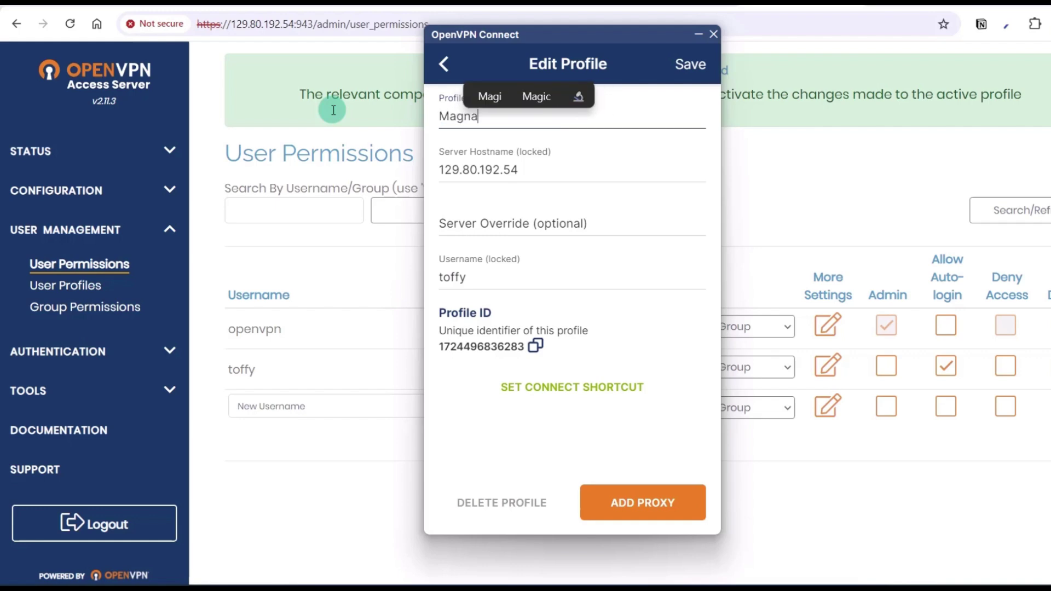
pyautogui.write('to-US')
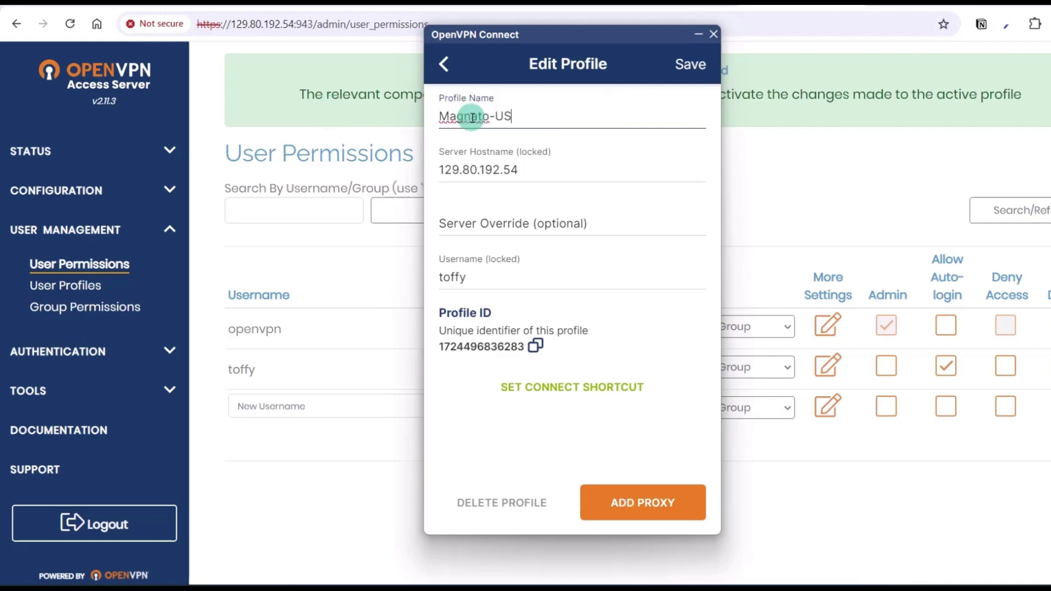
pyautogui.press('Return')
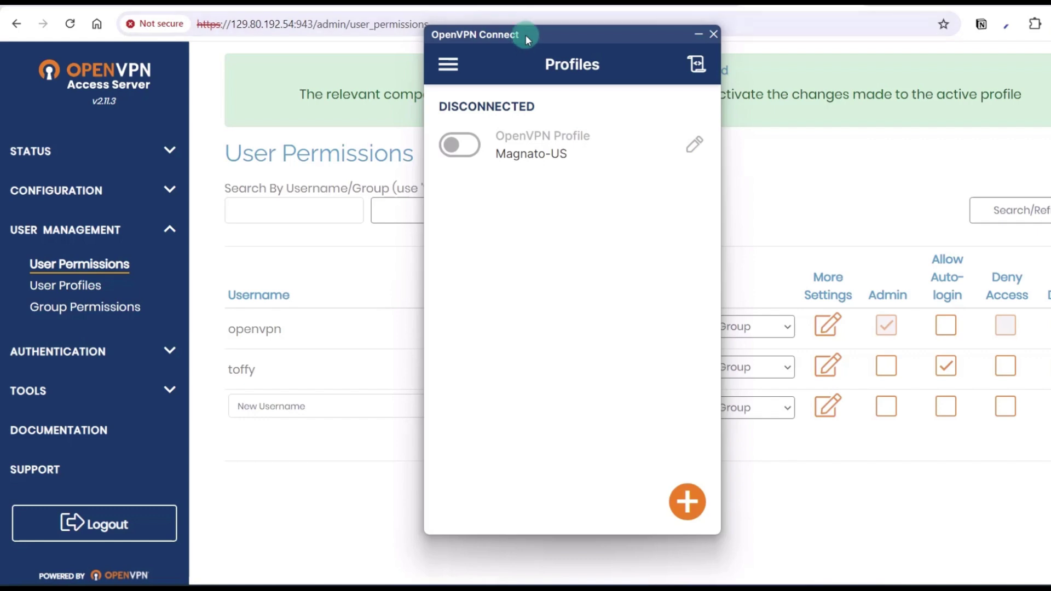
pyautogui.moveTo(527, 34); pyautogui.dragTo(665, 69)
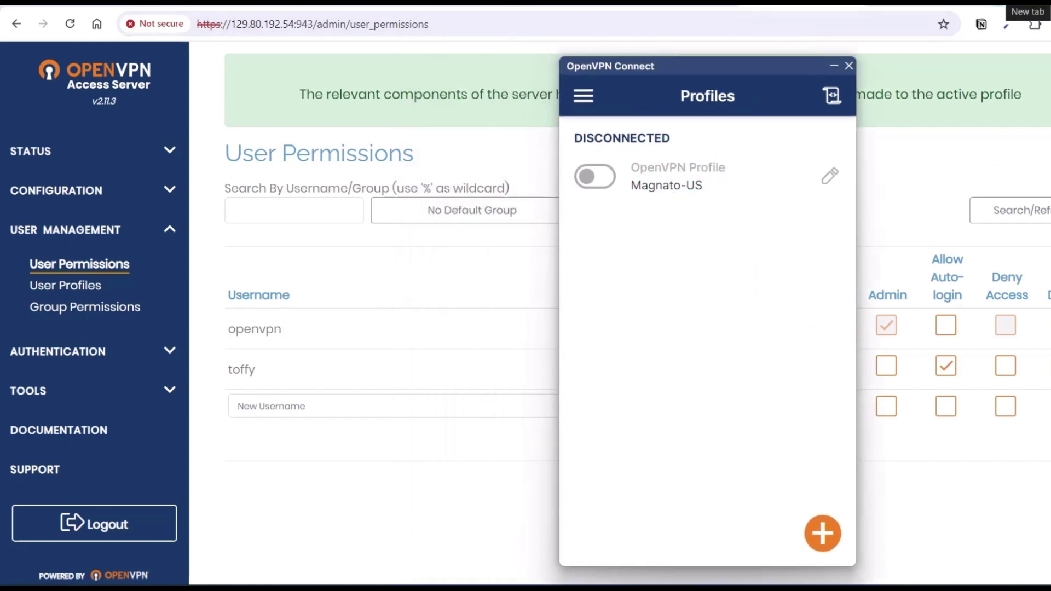
pyautogui.hotkey('ctrl', 't')
# - Open whatismyipaddress.com via a 'whats my ip' search and connect the Magnato-US profile
pyautogui.write('w')
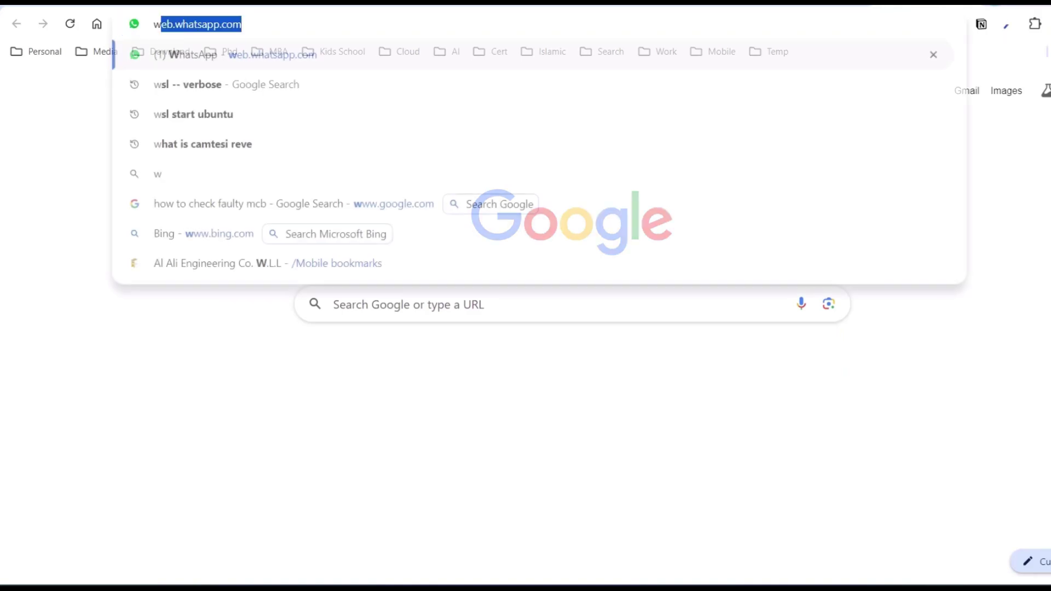
pyautogui.write('hats my')
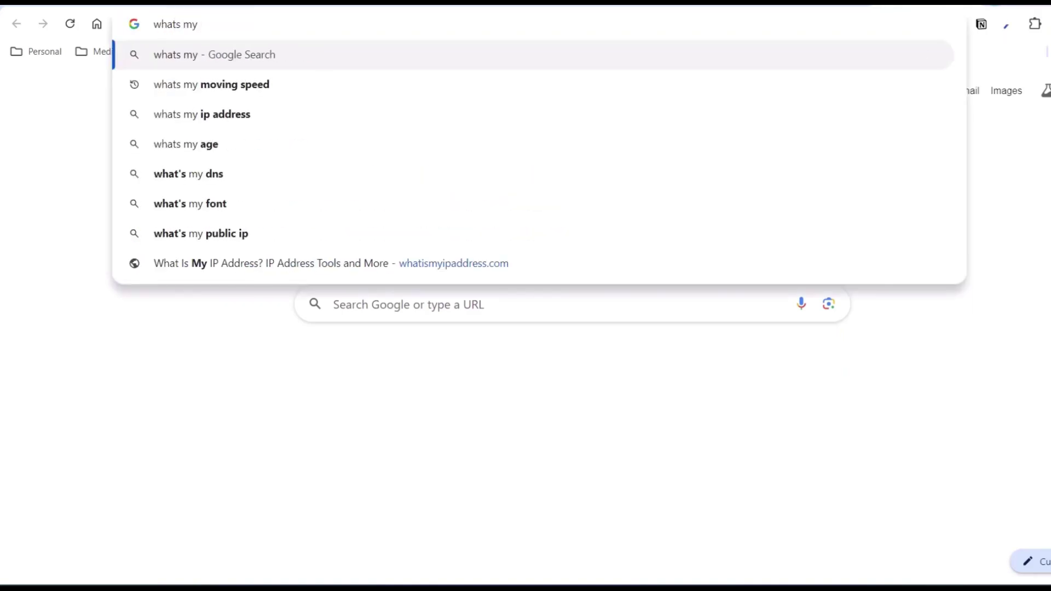
pyautogui.write(' ip')
pyautogui.press('Return')
pyautogui.click(350, 204)
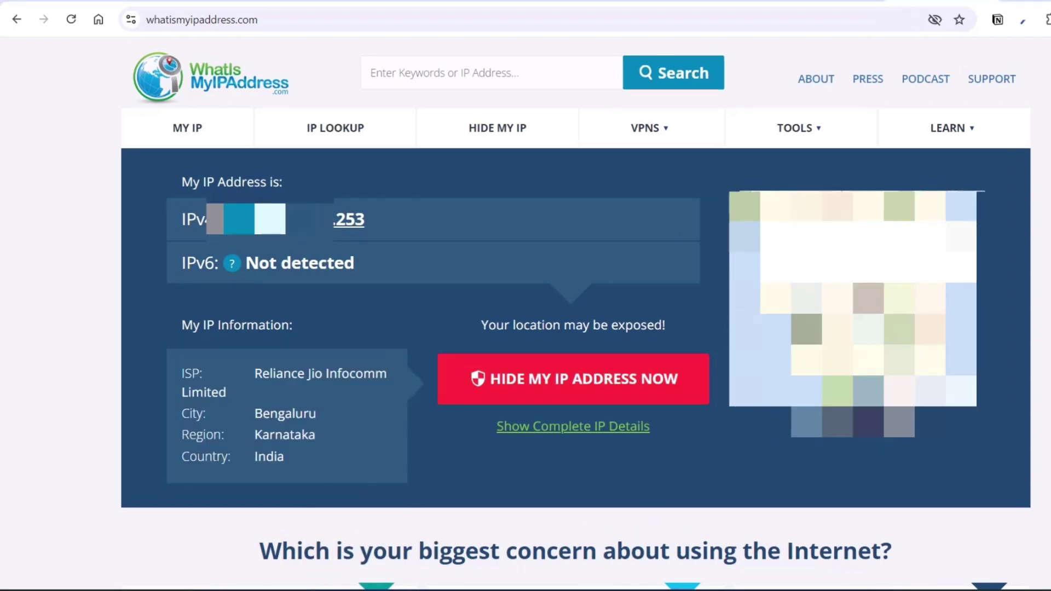
pyautogui.click(477, 588)
pyautogui.click(604, 174)
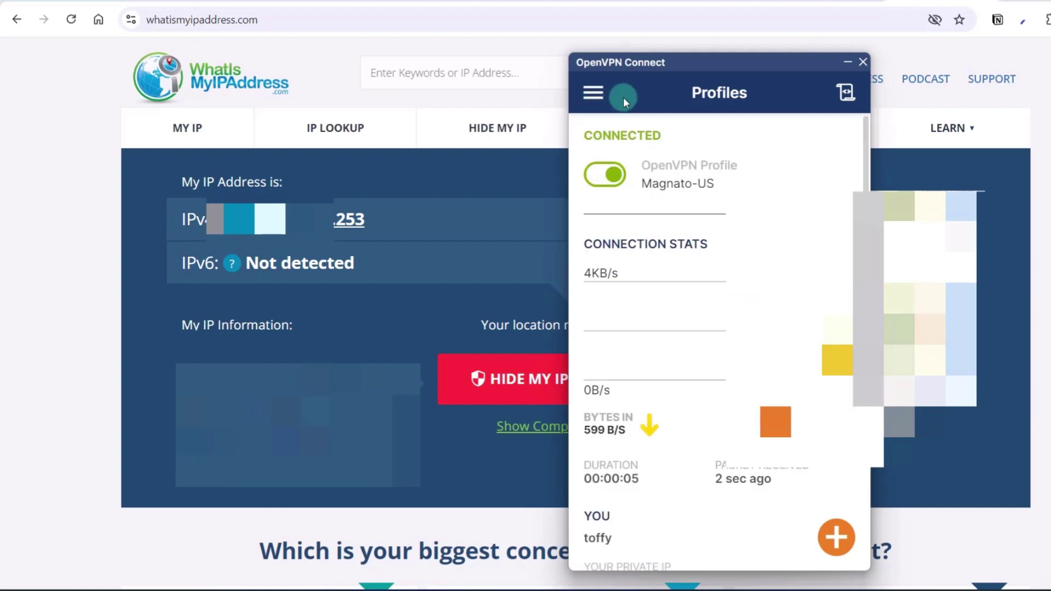
pyautogui.click(938, 10)
# - Reload whatismyipaddress.com and compare the shown IP with the instance's public IP 129.80.192.54
pyautogui.hotkey('ctrl', 't')
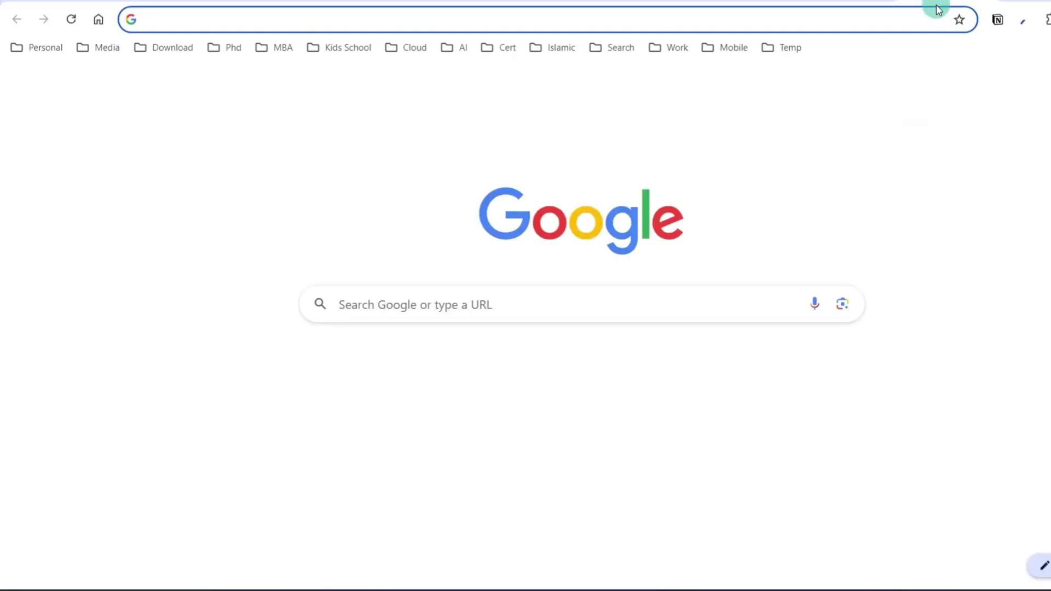
pyautogui.write('what')
pyautogui.press('Return')
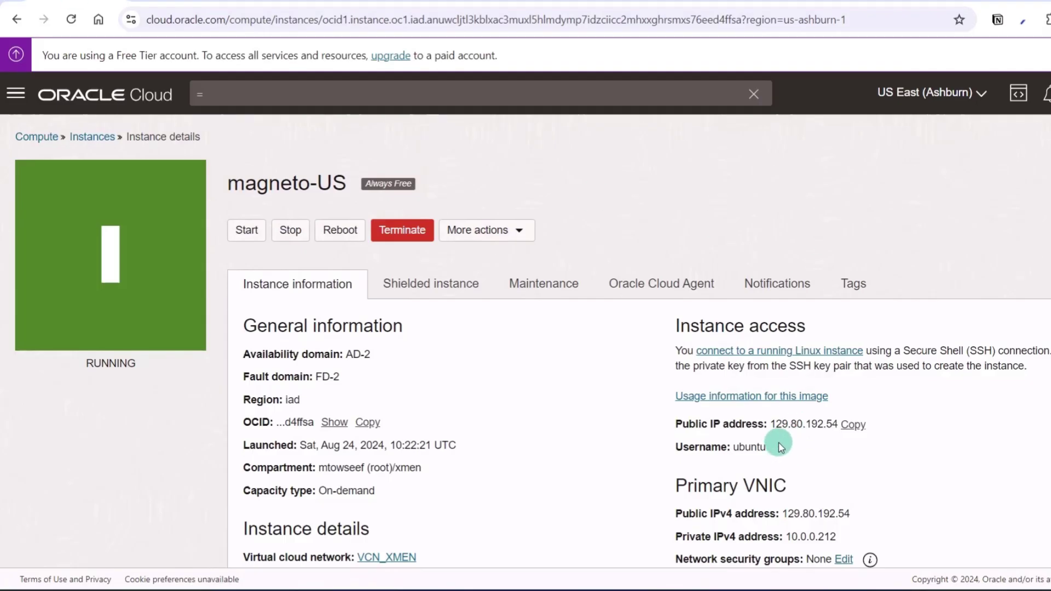
pyautogui.moveTo(776, 424); pyautogui.dragTo(844, 422)
pyautogui.click(833, 424)
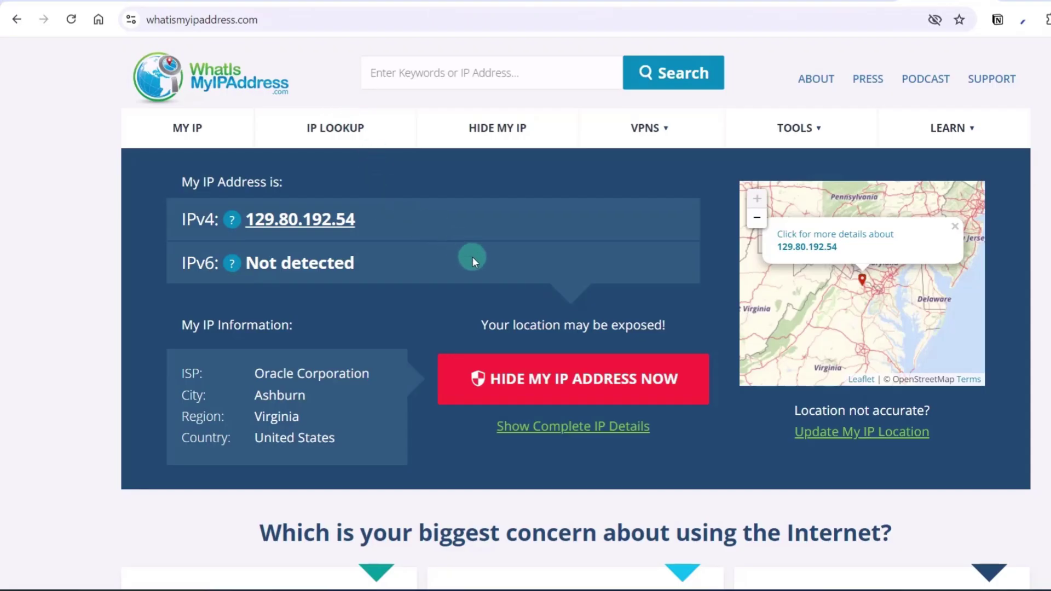
pyautogui.click(334, 590)
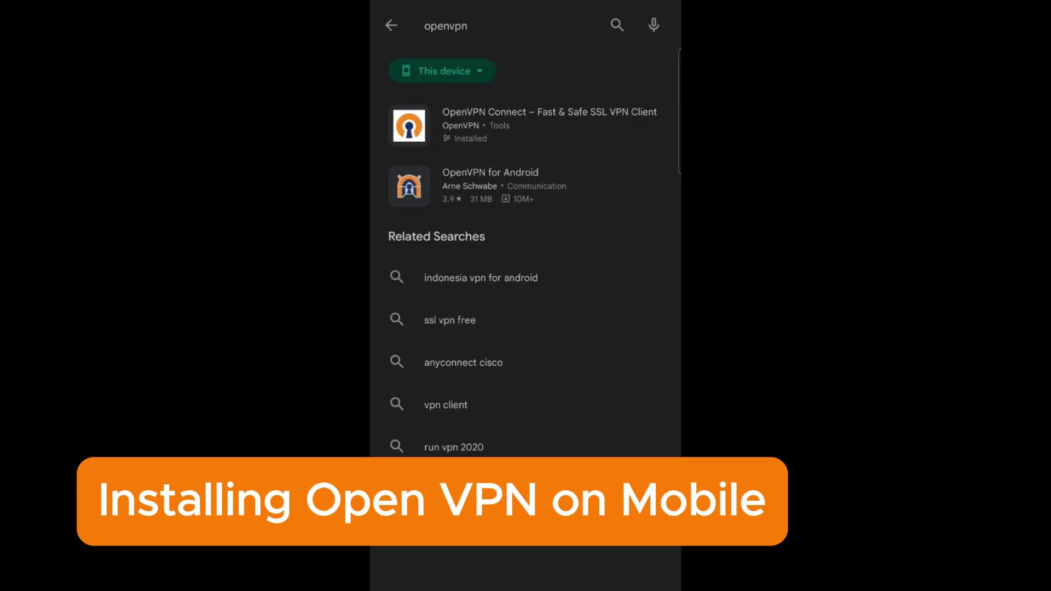
# - Open the OpenVPN Connect – Fast & Safe SSL VPN Client store page and launch the app
pyautogui.click(581, 113)
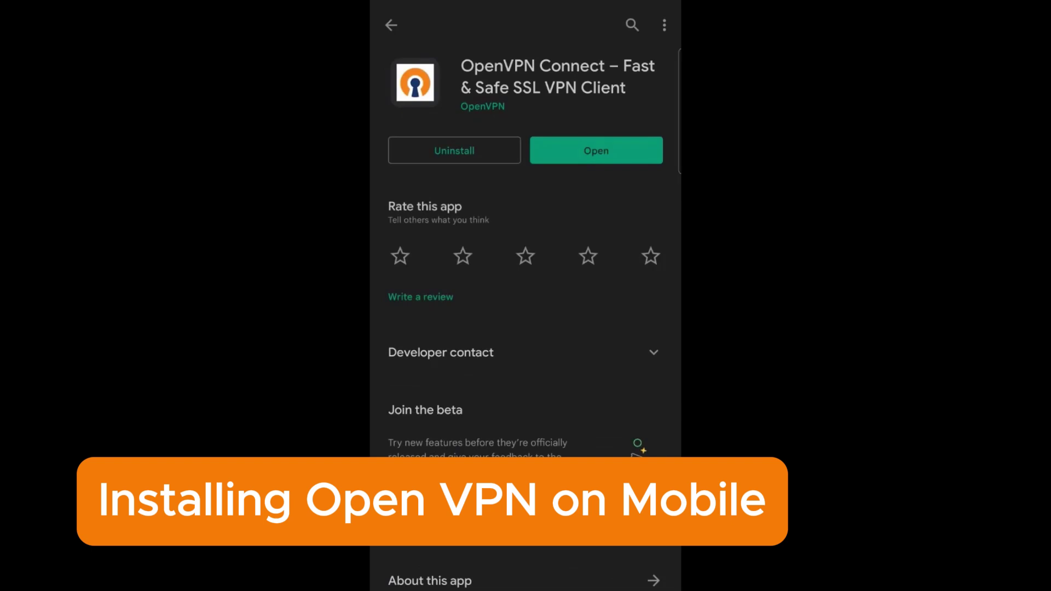
pyautogui.click(596, 150)
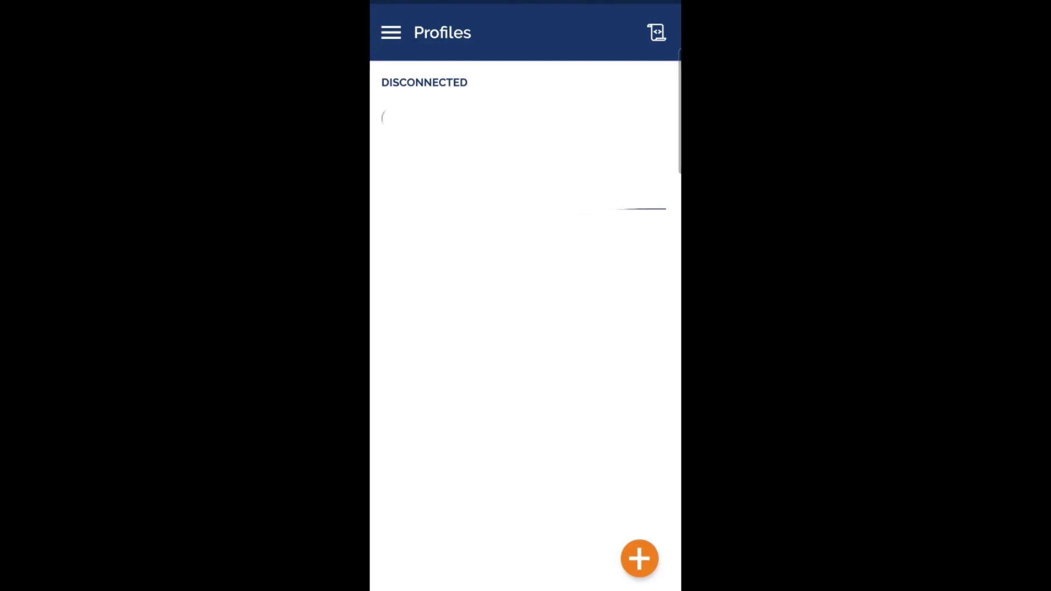
# - Fetch a new profile from server 129.154.34.86 and accept its untrusted certificate
pyautogui.click(640, 558)
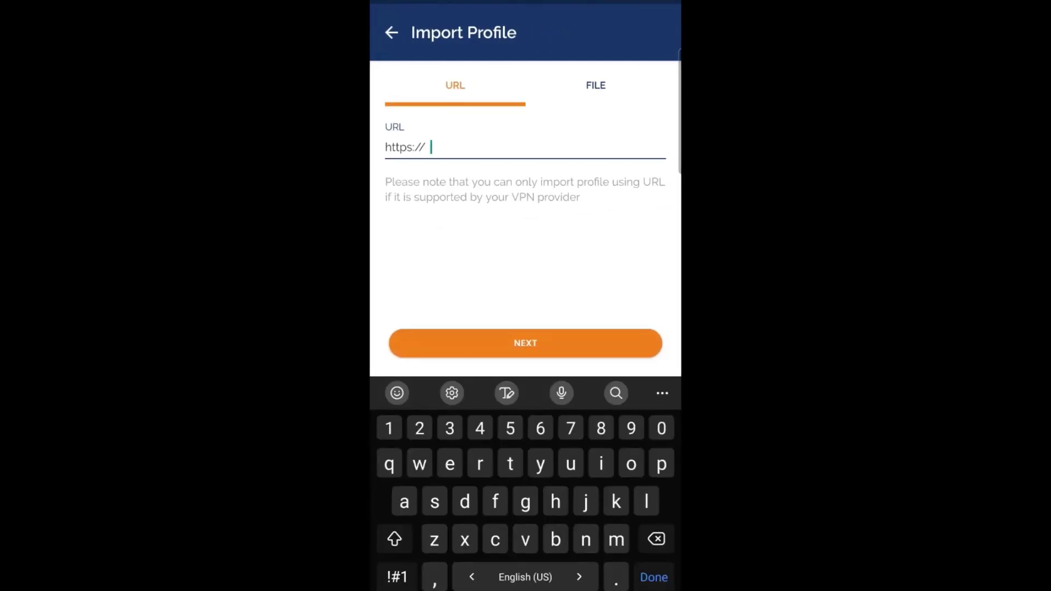
pyautogui.write('129.154.34.86')
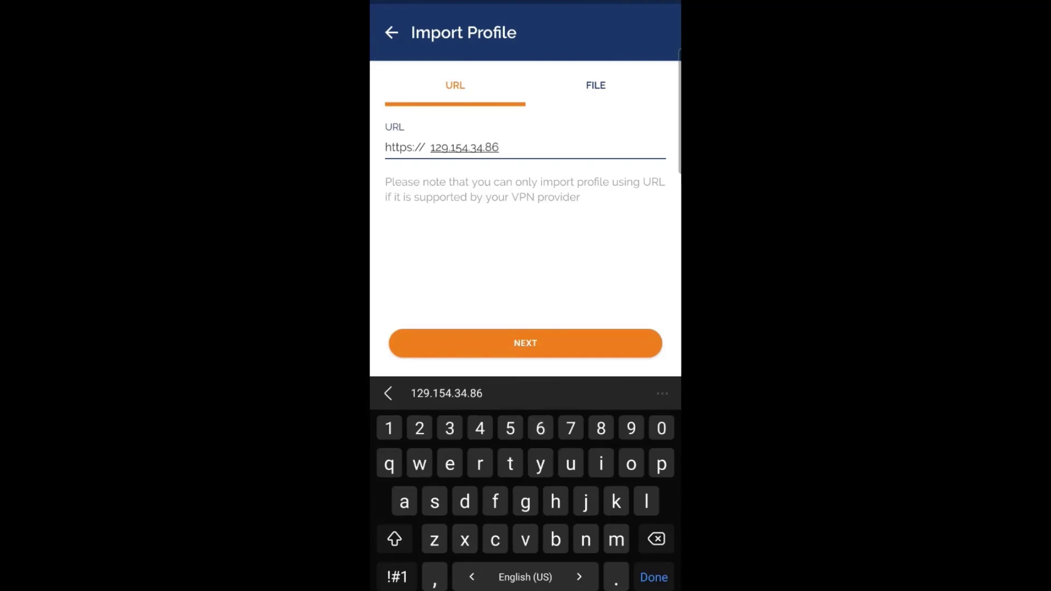
pyautogui.click(582, 343)
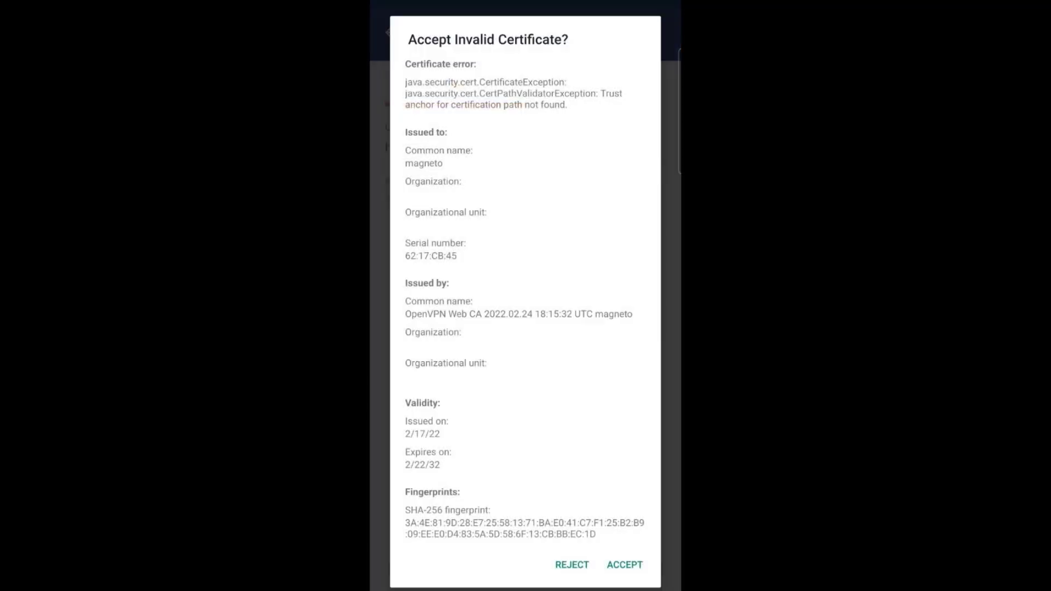
pyautogui.click(624, 564)
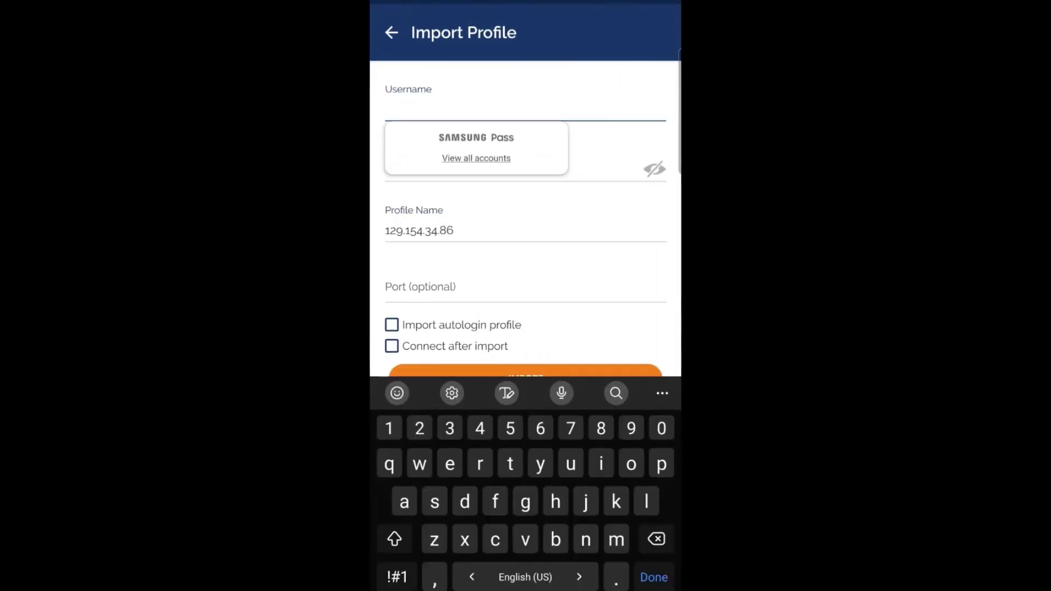
# - Import with username toffy and the account password, autologin and connect-after-import ticked
pyautogui.write('toffy')
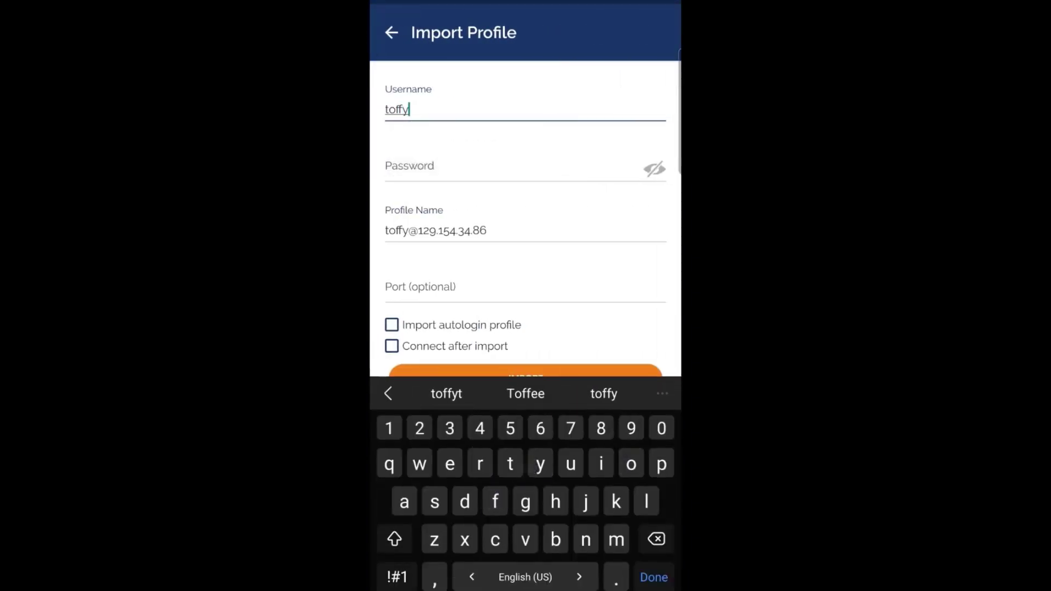
pyautogui.click(420, 158)
pyautogui.click(394, 539)
pyautogui.write('L')
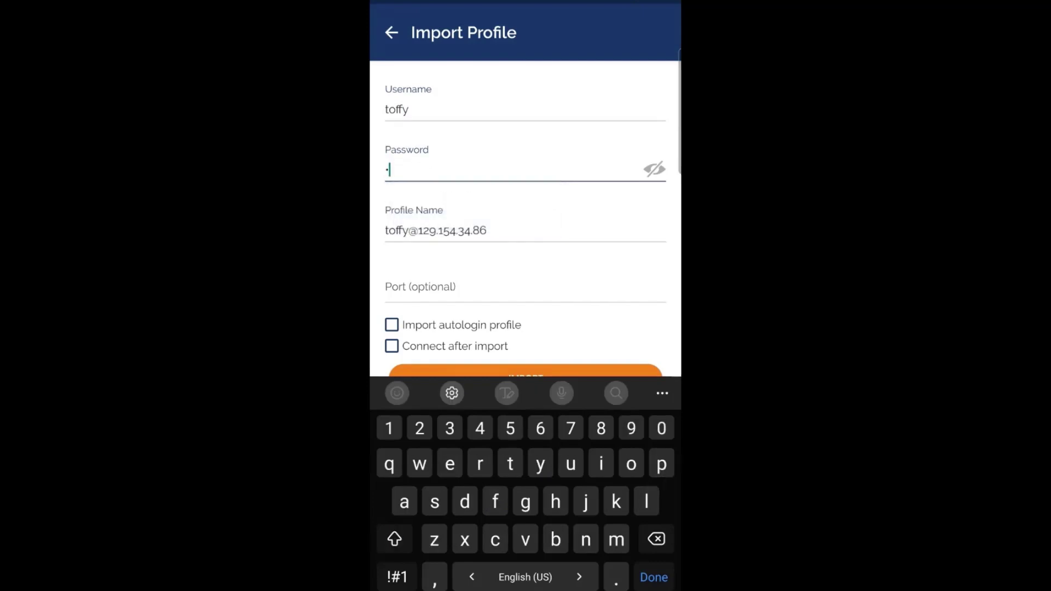
pyautogui.press('BackSpace')
pyautogui.write('P@')
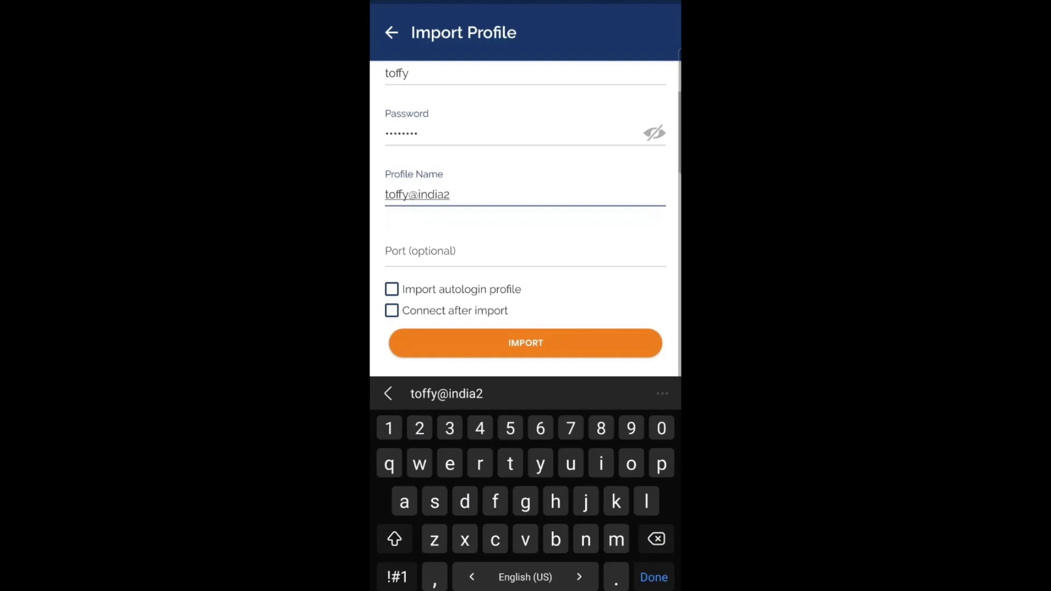
pyautogui.click(392, 290)
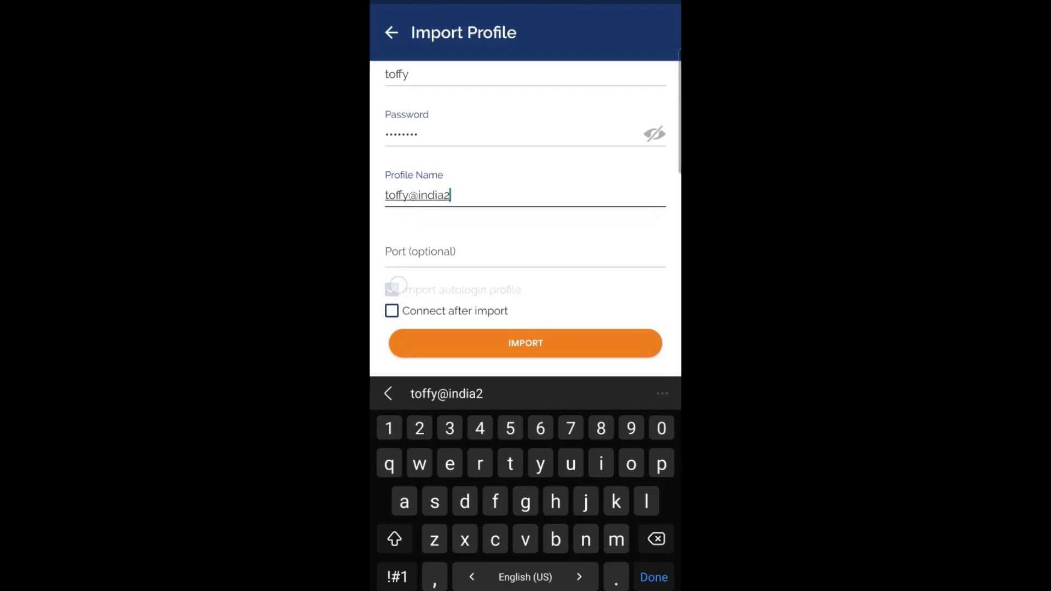
pyautogui.click(392, 311)
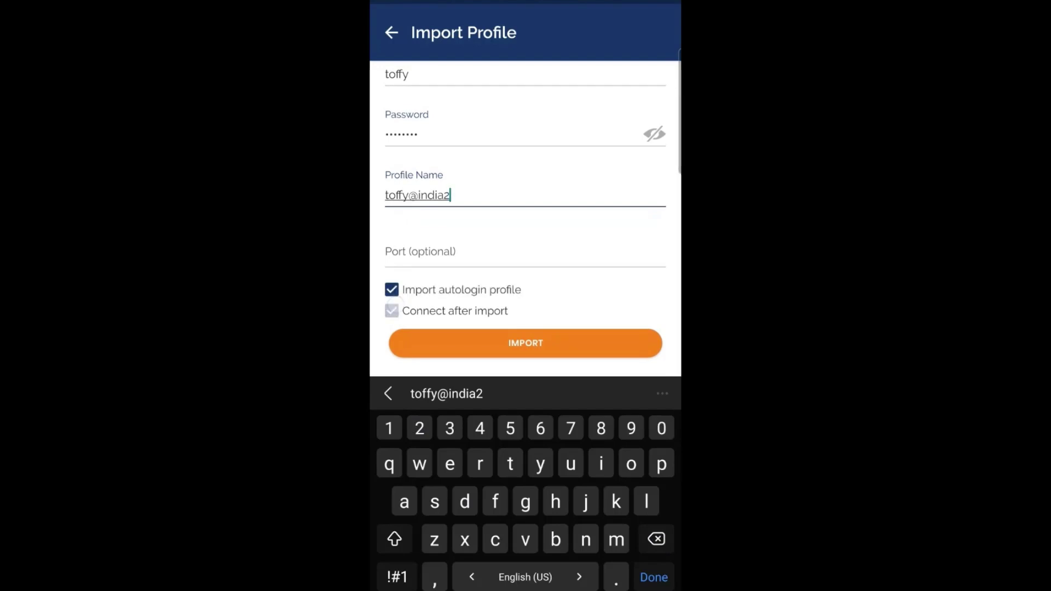
pyautogui.click(488, 336)
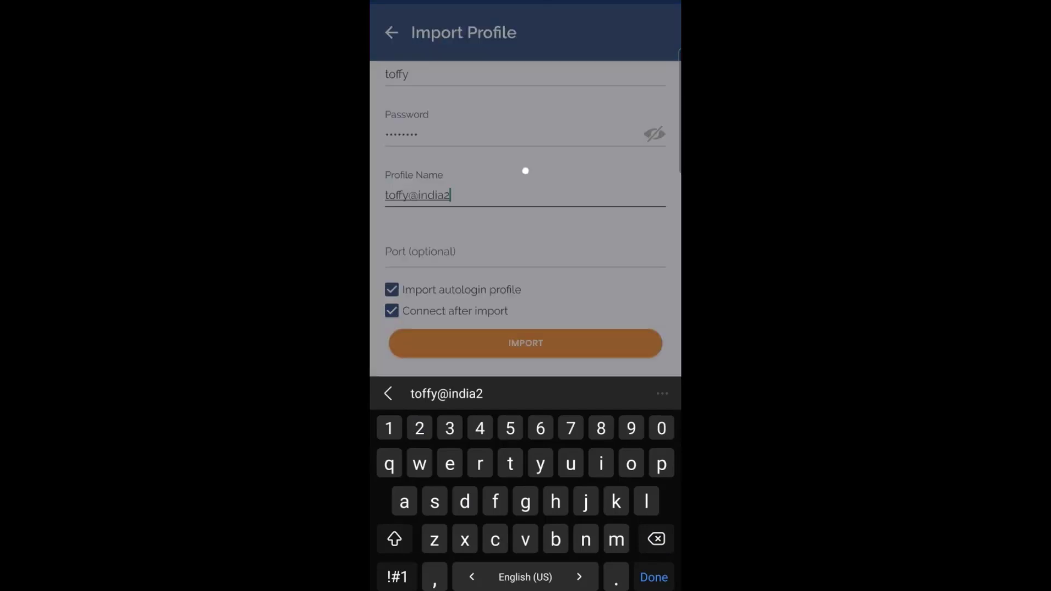